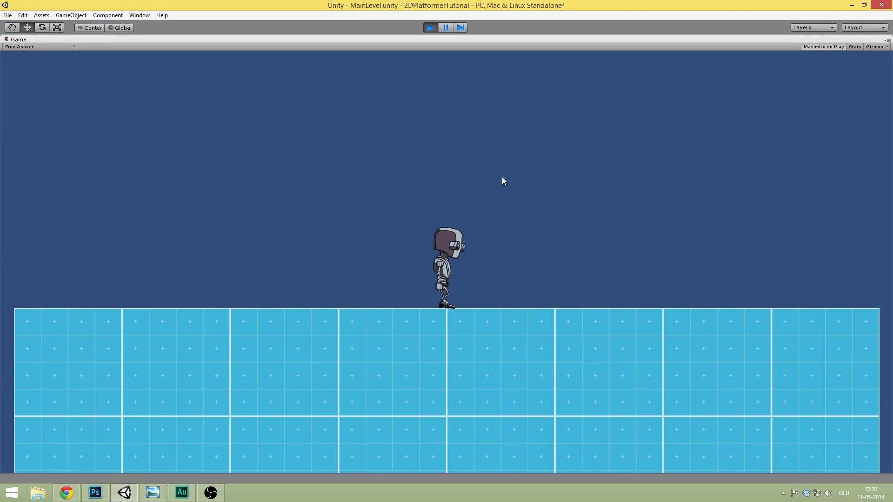
- Stop the running game in Unity and switch over to Chrome
{"action": "left_click", "coordinate": [428, 26]}
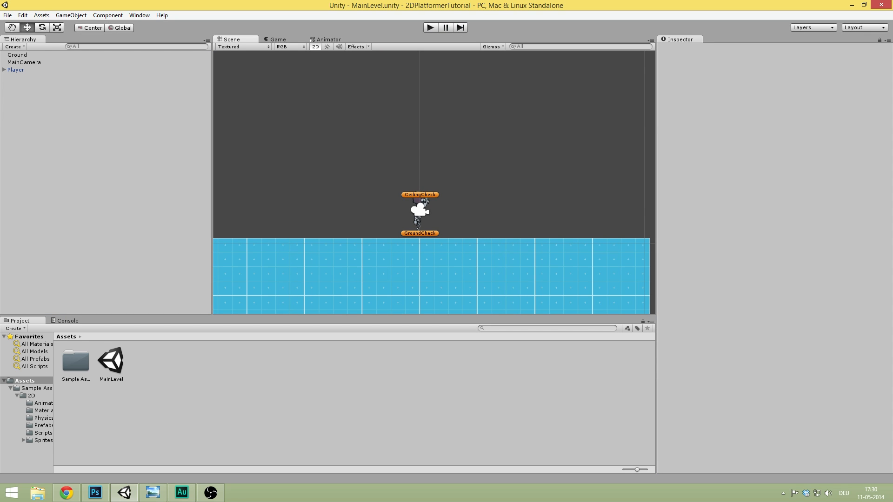
{"action": "key", "text": "alt+Tab"}
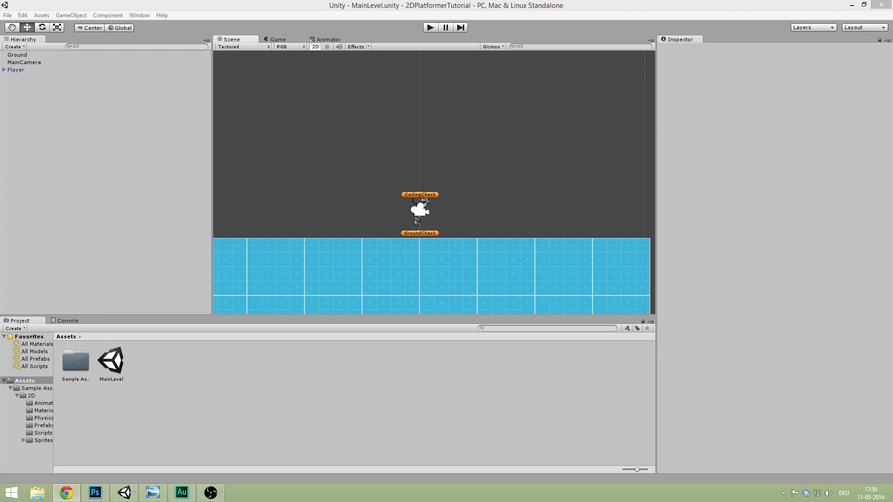
- Browse the Brackeys Apparel Store's shirts, cap, mug and hoodies, then minimize Chrome
{"action": "left_click_drag", "start_coordinate": [892, 101], "coordinate": [425, 2]}
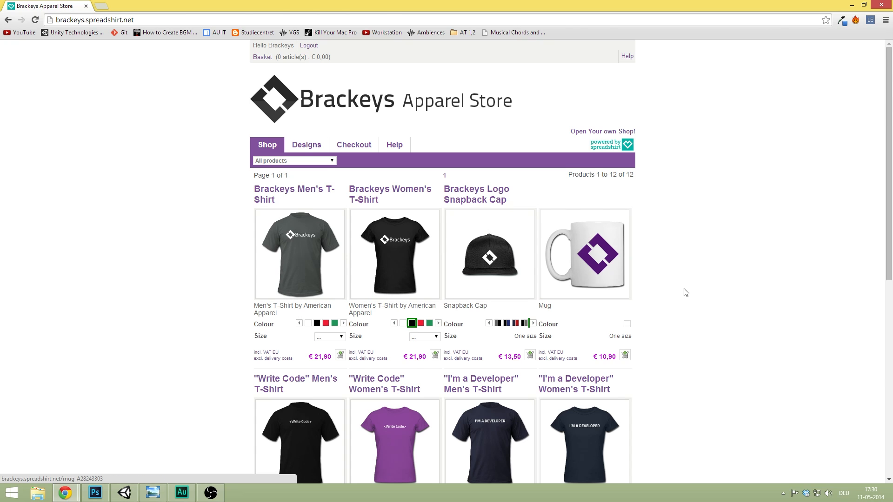
{"action": "scroll", "coordinate": [681, 289], "scroll_direction": "down", "scroll_amount": 2}
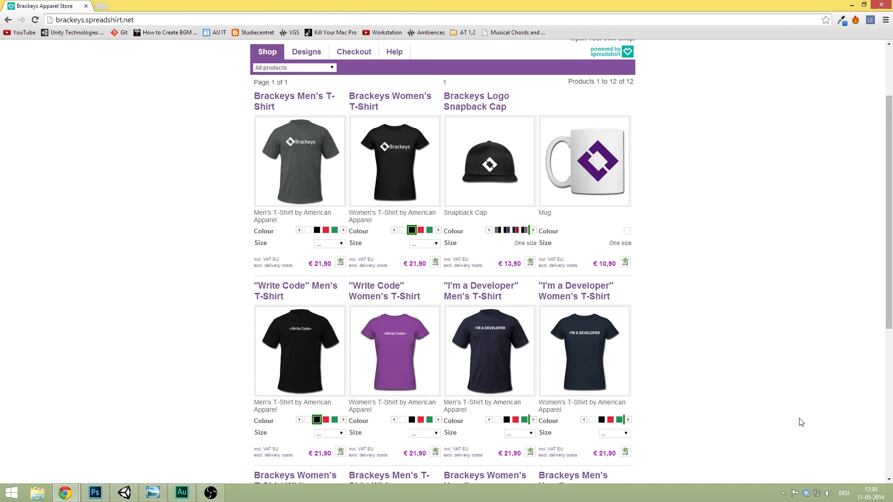
{"action": "scroll", "coordinate": [651, 321], "scroll_direction": "down", "scroll_amount": 2}
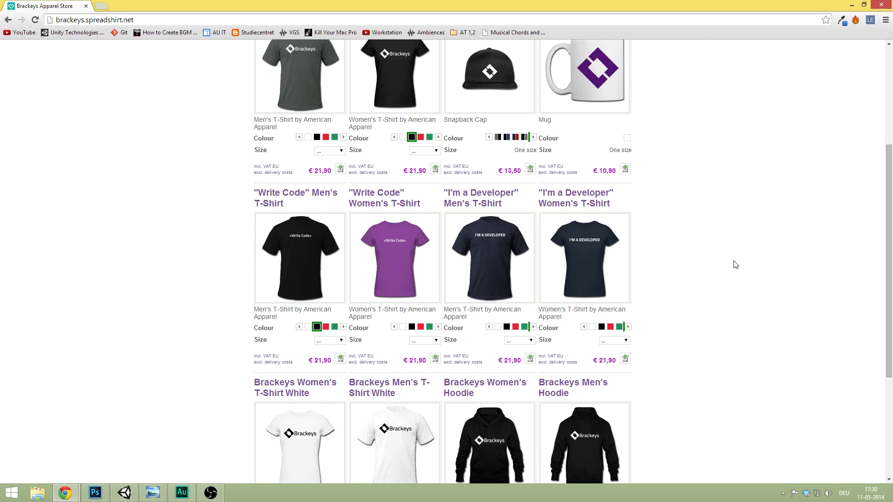
{"action": "scroll", "coordinate": [733, 263], "scroll_direction": "down", "scroll_amount": 1}
{"action": "scroll", "coordinate": [663, 261], "scroll_direction": "down", "scroll_amount": 1}
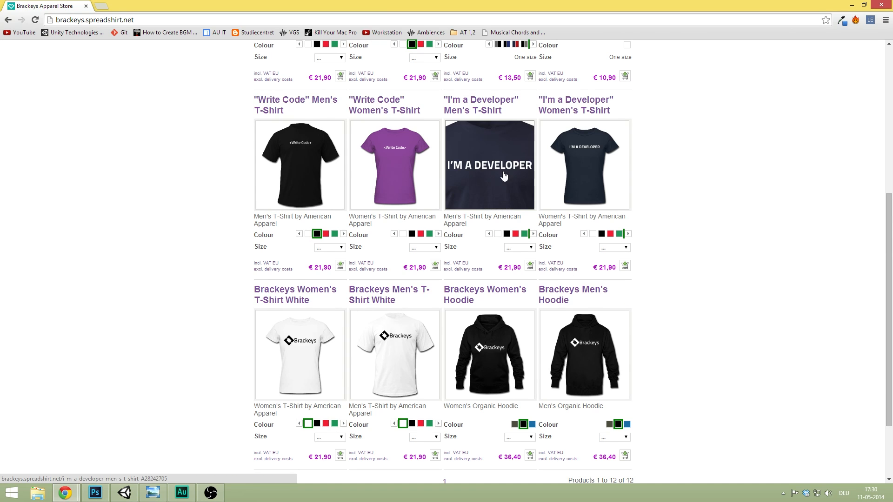
{"action": "scroll", "coordinate": [709, 221], "scroll_direction": "down", "scroll_amount": 1}
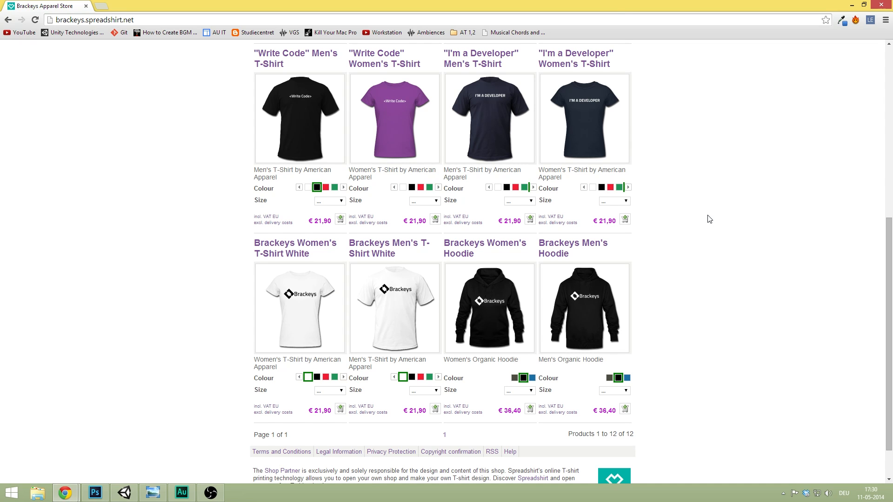
{"action": "scroll", "coordinate": [570, 279], "scroll_direction": "up", "scroll_amount": 5}
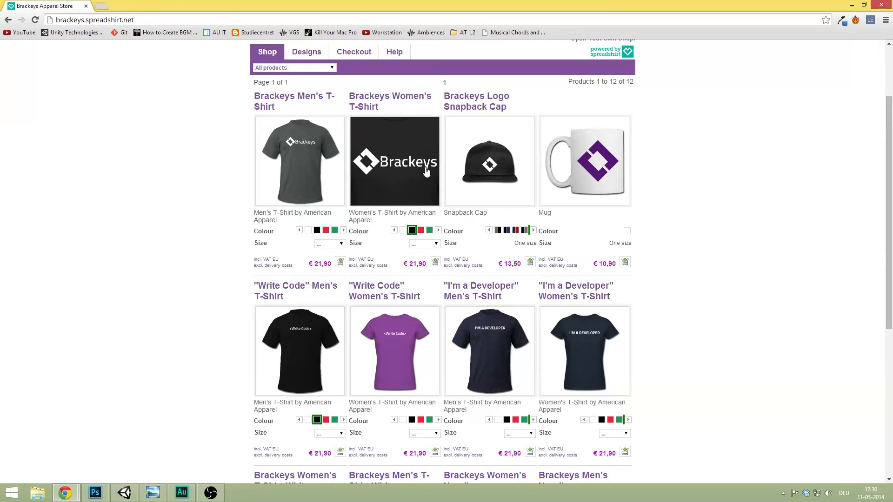
{"action": "scroll", "coordinate": [743, 227], "scroll_direction": "up", "scroll_amount": 2}
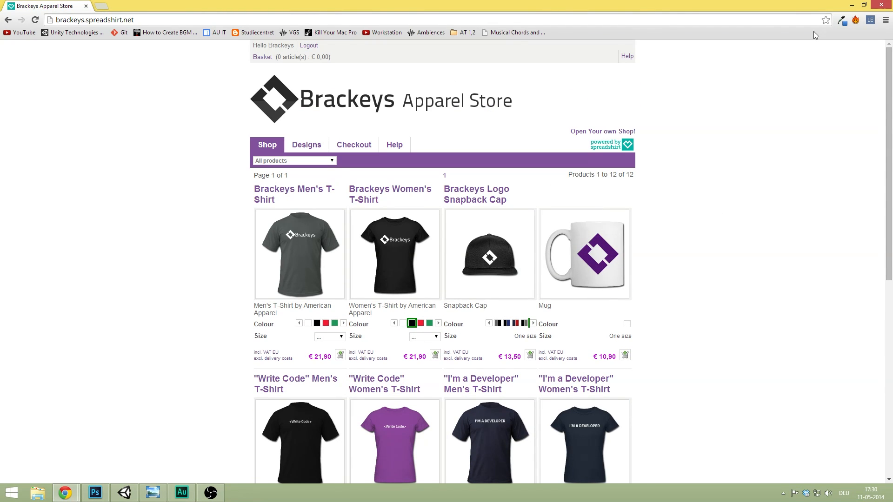
{"action": "left_click", "coordinate": [856, 4]}
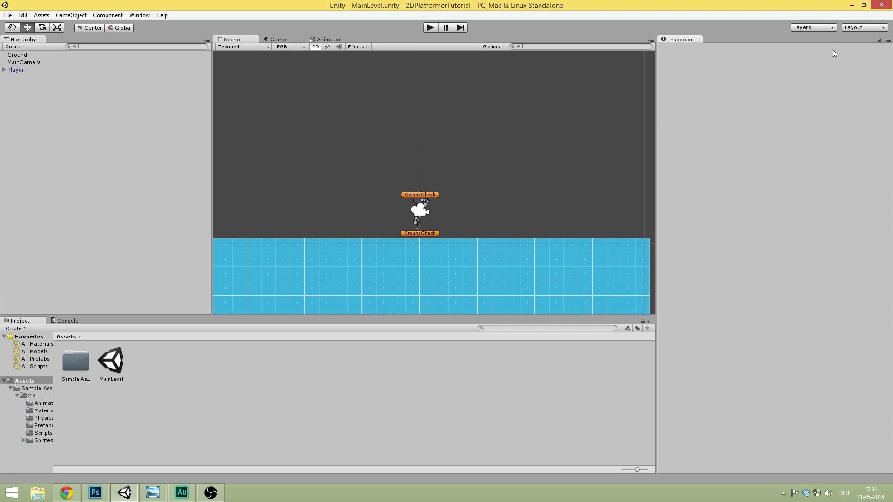
- Minimize Unity and open the 2D Assets Pack folder from its desktop shortcut
{"action": "left_click", "coordinate": [851, 5]}
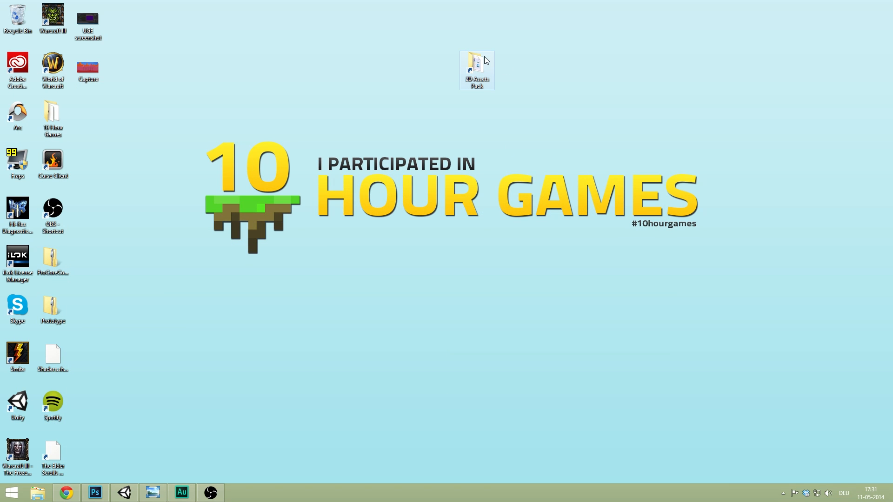
{"action": "double_click", "coordinate": [486, 60]}
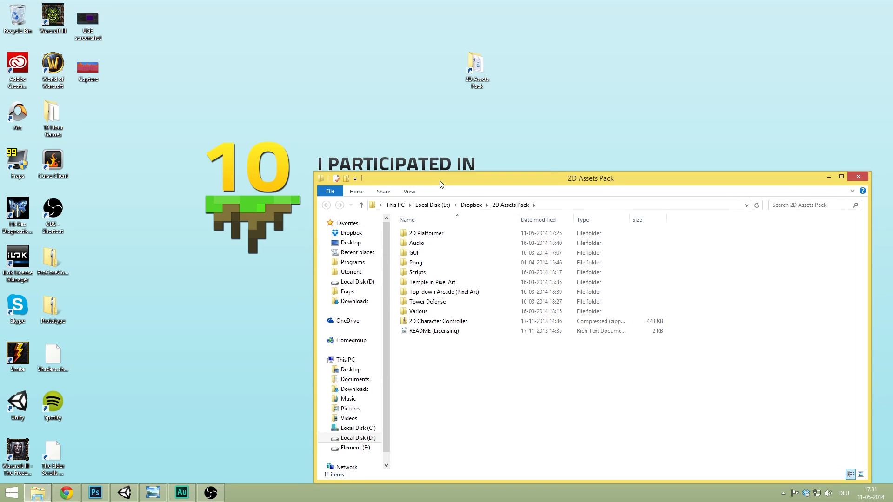
{"action": "left_click_drag", "start_coordinate": [441, 180], "coordinate": [404, 163]}
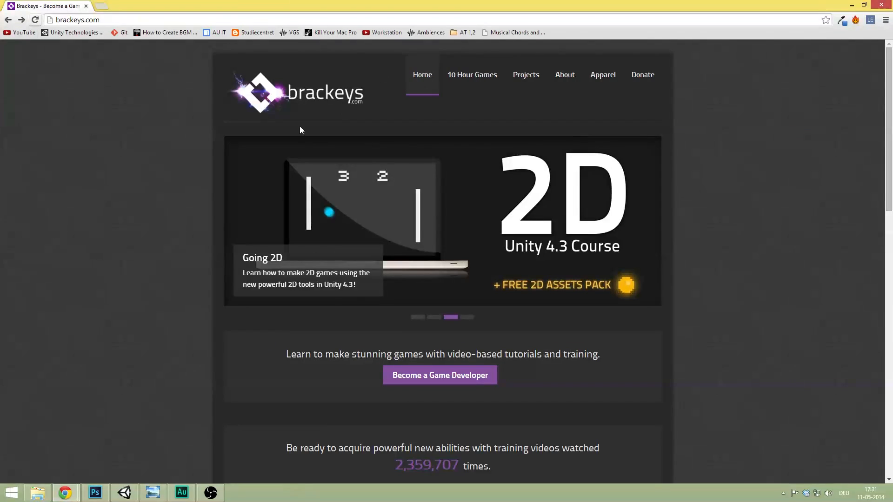
- Go from Brackeys Projects to the 2D Platformer Course's About Project section, then minimize Chrome
{"action": "mouse_move", "coordinate": [540, 65]}
{"action": "left_click", "coordinate": [534, 103]}
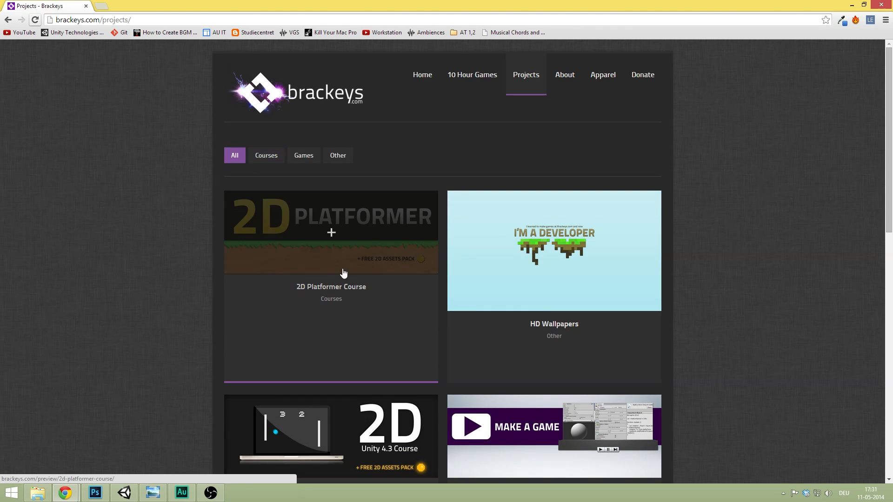
{"action": "left_click", "coordinate": [333, 291]}
{"action": "scroll", "coordinate": [188, 213], "scroll_direction": "down", "scroll_amount": 4}
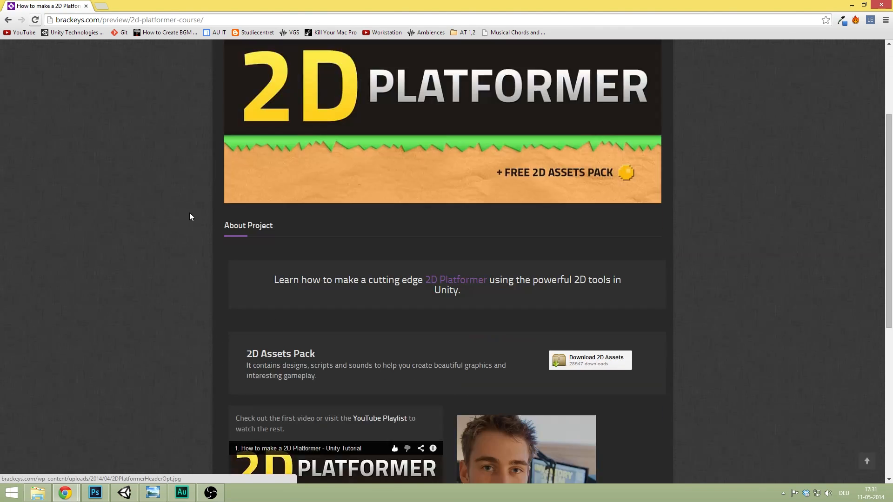
{"action": "scroll", "coordinate": [401, 258], "scroll_direction": "down", "scroll_amount": 2}
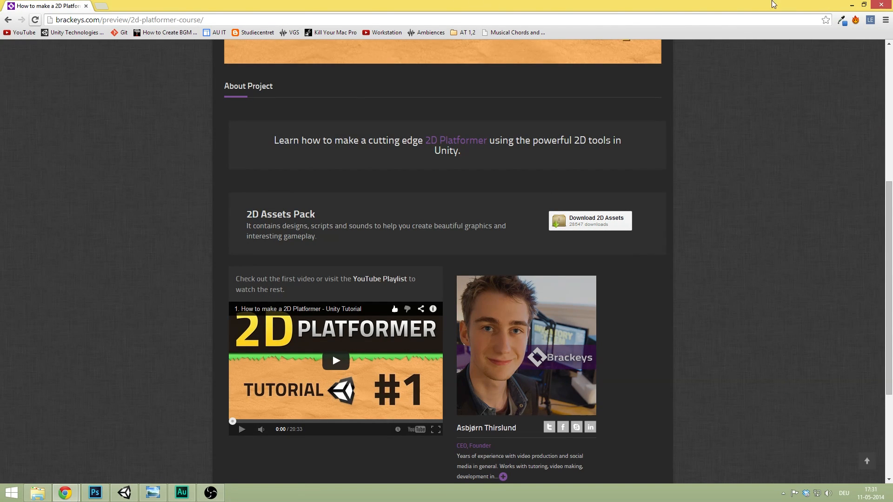
{"action": "left_click", "coordinate": [847, 4]}
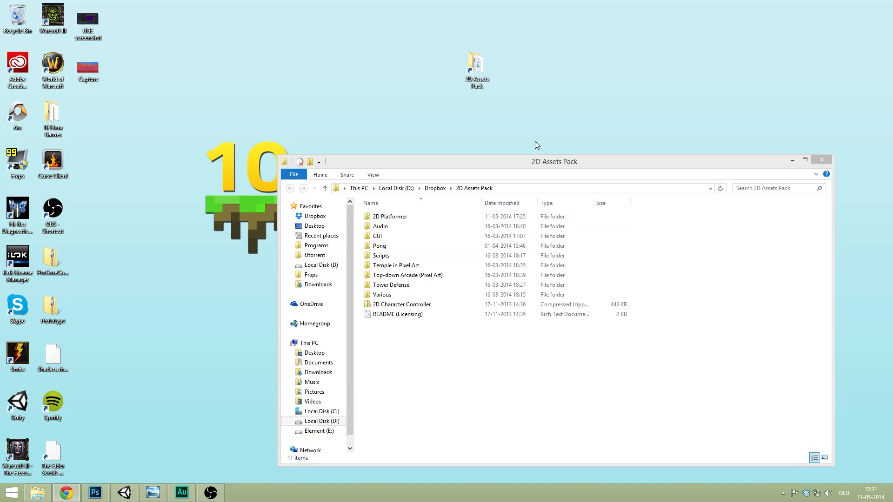
- Read the README (Licensing) note, close it, and open the 2D Platformer folder
{"action": "left_click_drag", "start_coordinate": [487, 161], "coordinate": [381, 128]}
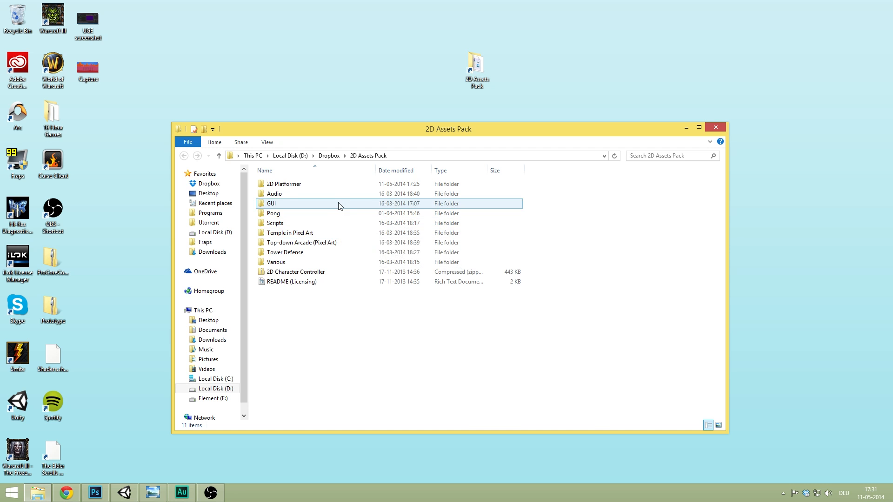
{"action": "double_click", "coordinate": [358, 281]}
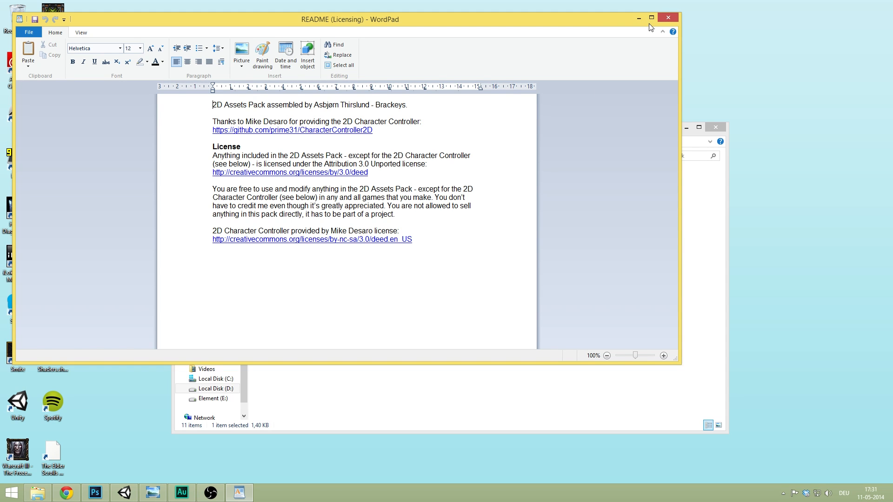
{"action": "left_click", "coordinate": [668, 18]}
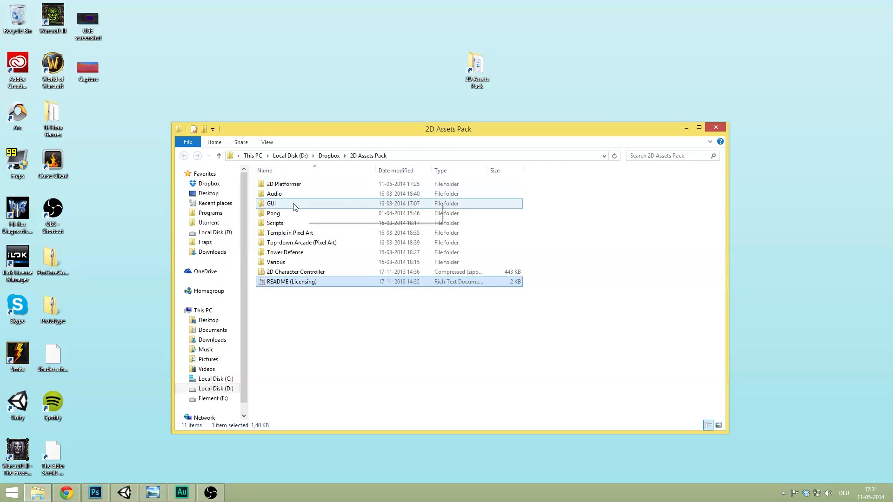
{"action": "left_click", "coordinate": [330, 189]}
{"action": "double_click", "coordinate": [329, 190]}
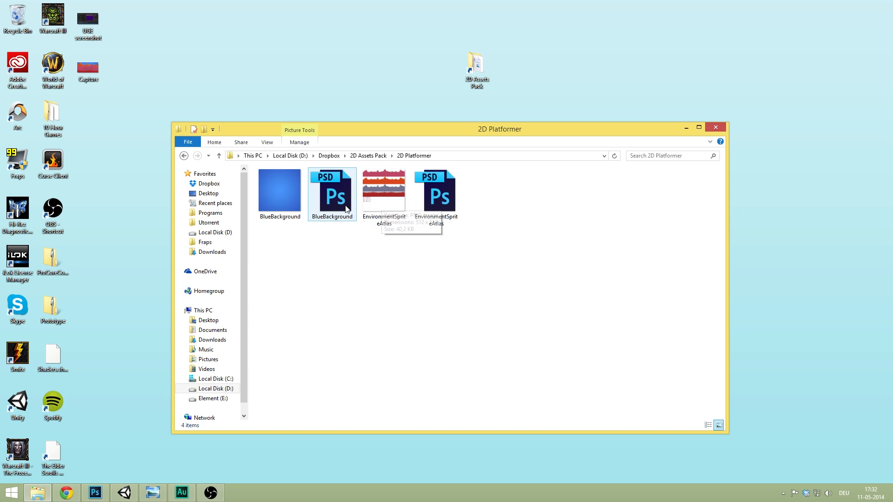
{"action": "double_click", "coordinate": [394, 205]}
{"action": "scroll", "coordinate": [484, 220], "scroll_direction": "up", "scroll_amount": 4}
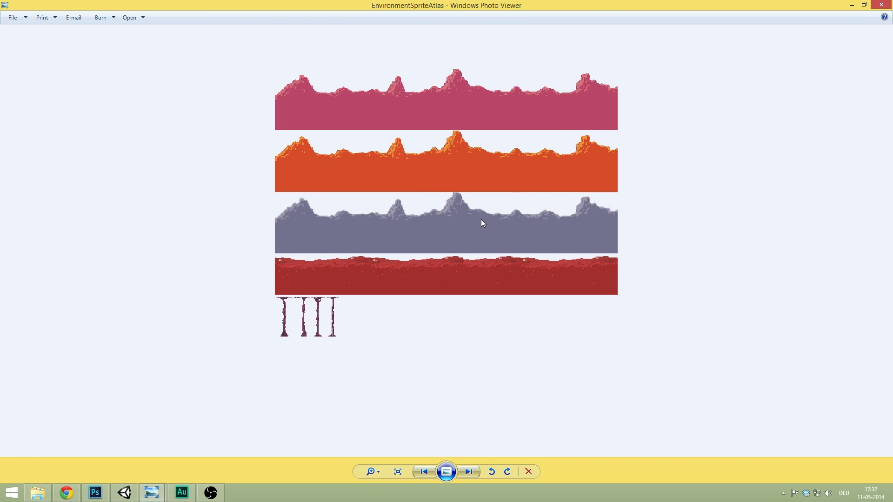
{"action": "left_click_drag", "start_coordinate": [487, 163], "coordinate": [488, 189]}
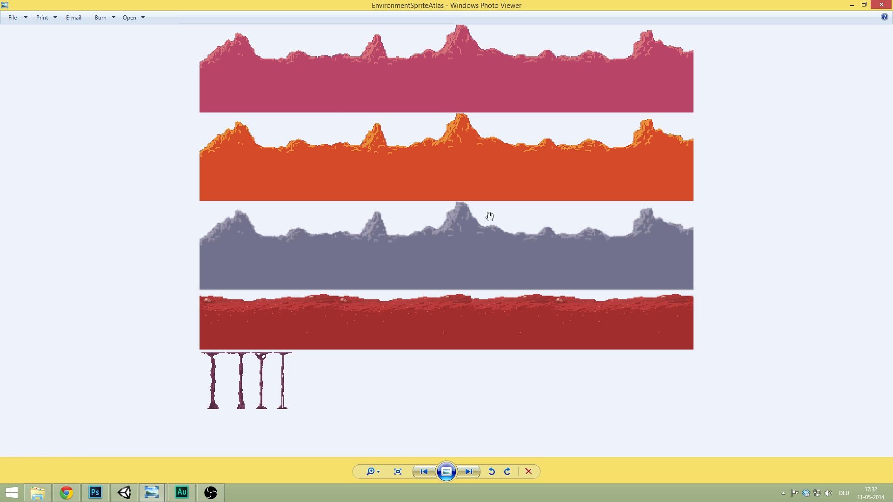
{"action": "scroll", "coordinate": [702, 110], "scroll_direction": "down", "scroll_amount": 4}
{"action": "scroll", "coordinate": [744, 84], "scroll_direction": "up", "scroll_amount": 3}
{"action": "scroll", "coordinate": [770, 105], "scroll_direction": "down", "scroll_amount": 2}
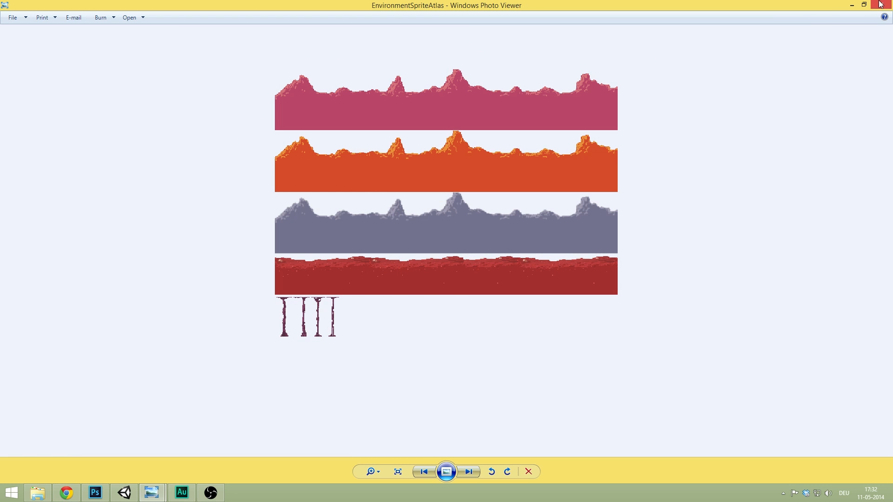
{"action": "left_click", "coordinate": [881, 4]}
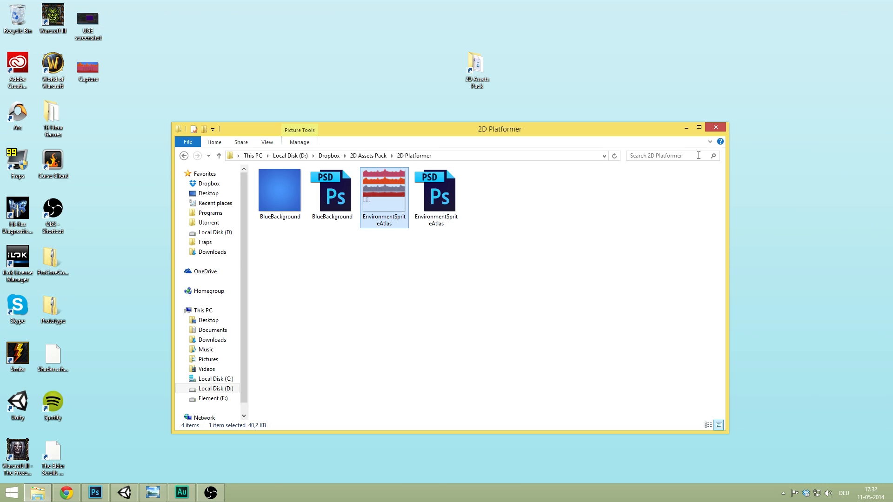
{"action": "double_click", "coordinate": [394, 189]}
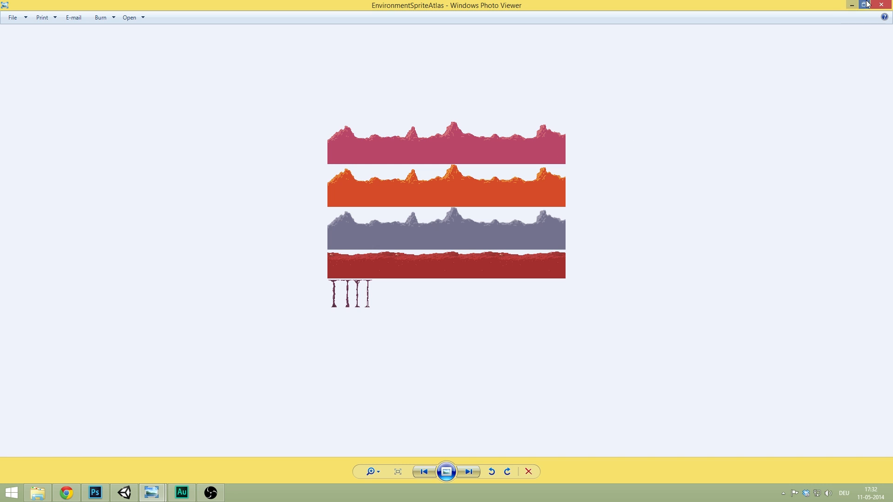
{"action": "left_click", "coordinate": [880, 5]}
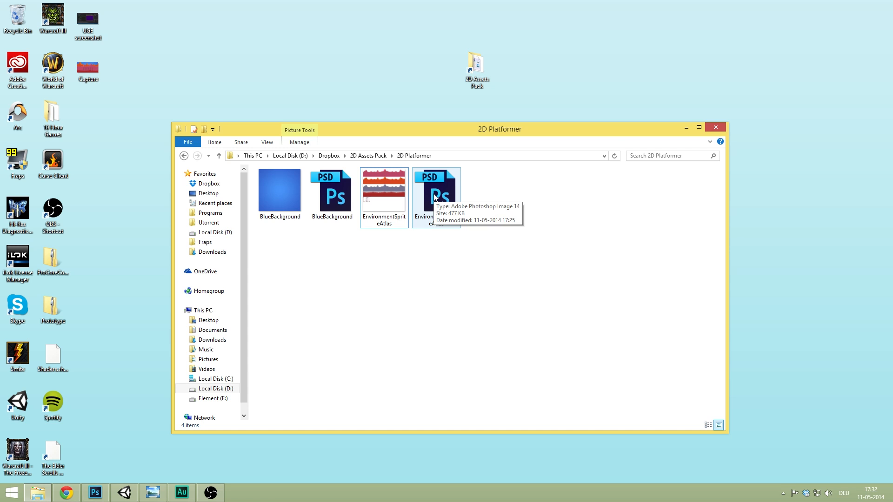
{"action": "double_click", "coordinate": [279, 205]}
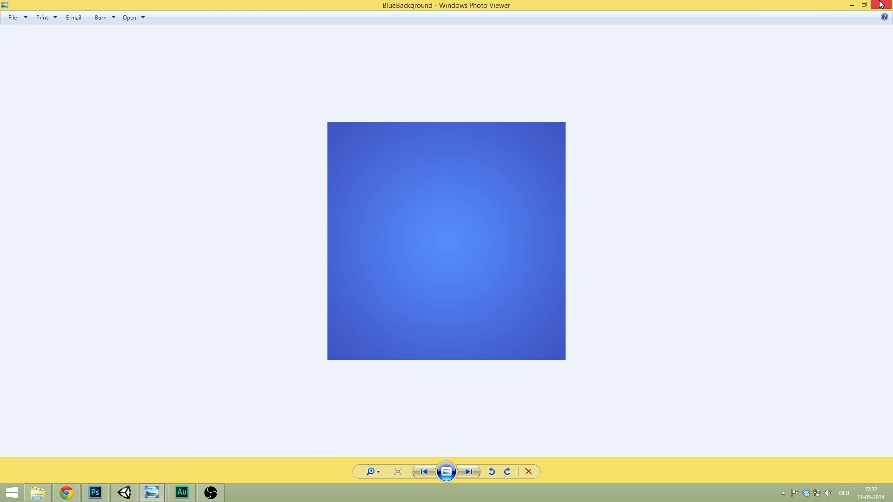
{"action": "left_click", "coordinate": [882, 5]}
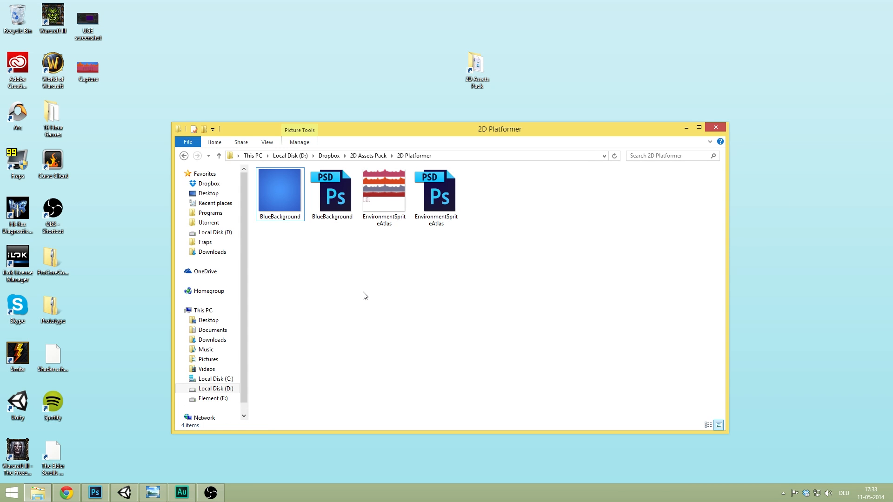
- Drag the BlueBackground and EnvironmentSpriteAtlas PSD files into Unity's Assets folder
{"action": "left_click", "coordinate": [338, 189]}
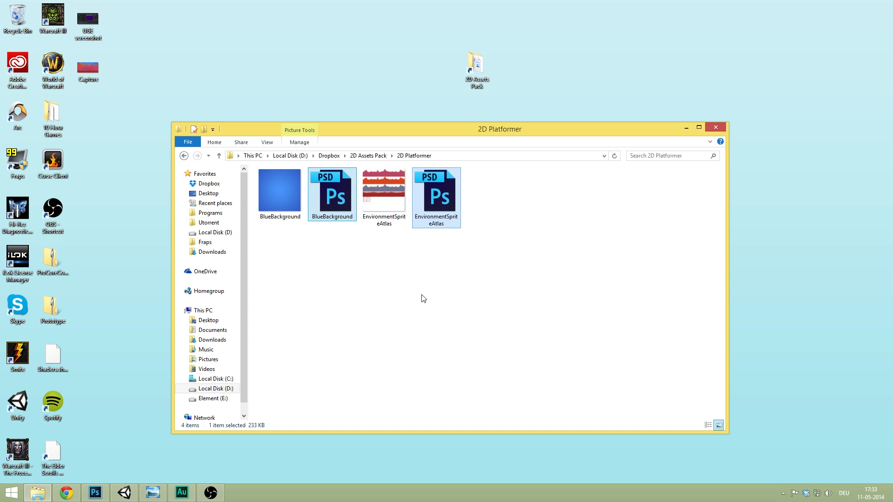
{"action": "left_click_drag", "start_coordinate": [331, 195], "coordinate": [219, 393]}
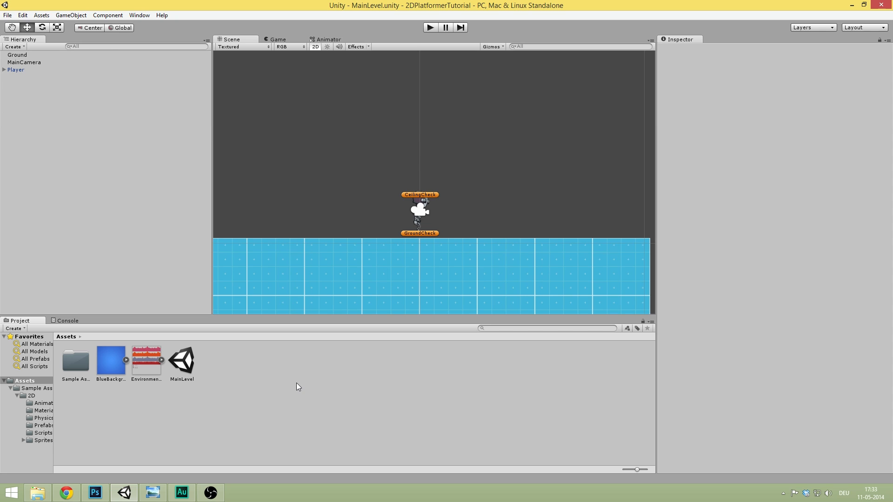
{"action": "left_click", "coordinate": [137, 365]}
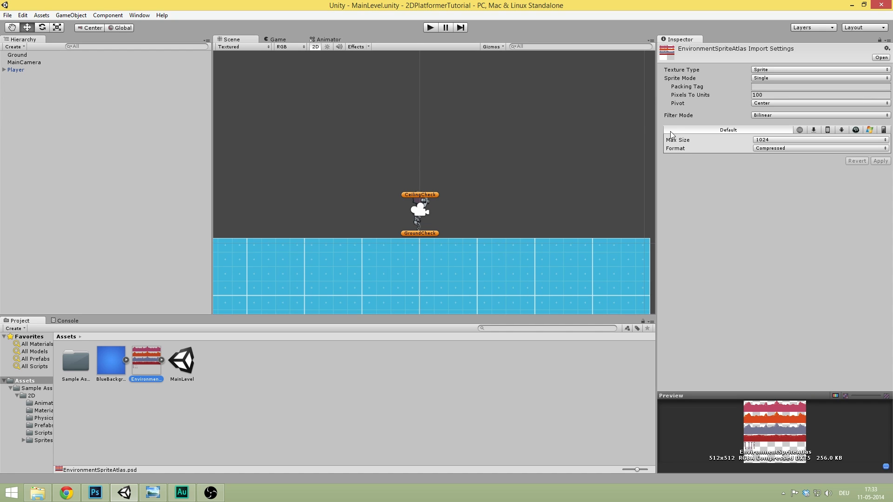
{"action": "left_click_drag", "start_coordinate": [155, 361], "coordinate": [135, 175]}
{"action": "scroll", "coordinate": [438, 172], "scroll_direction": "up", "scroll_amount": 3}
{"action": "scroll", "coordinate": [450, 133], "scroll_direction": "up", "scroll_amount": 2}
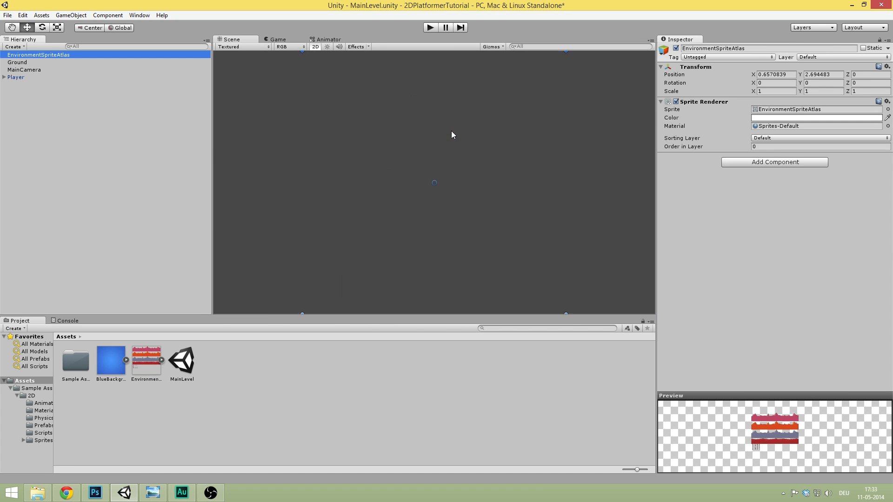
{"action": "mouse_move", "coordinate": [508, 135]}
{"action": "middle_mouse_down"}
{"action": "mouse_move", "coordinate": [486, 136]}
{"action": "mouse_move", "coordinate": [485, 111]}
{"action": "mouse_move", "coordinate": [512, 122]}
{"action": "middle_mouse_up"}
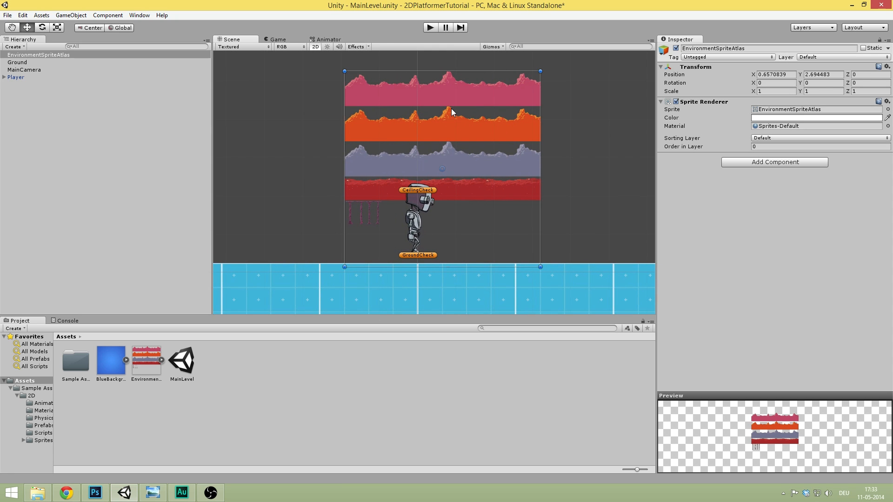
{"action": "scroll", "coordinate": [495, 106], "scroll_direction": "up", "scroll_amount": 1}
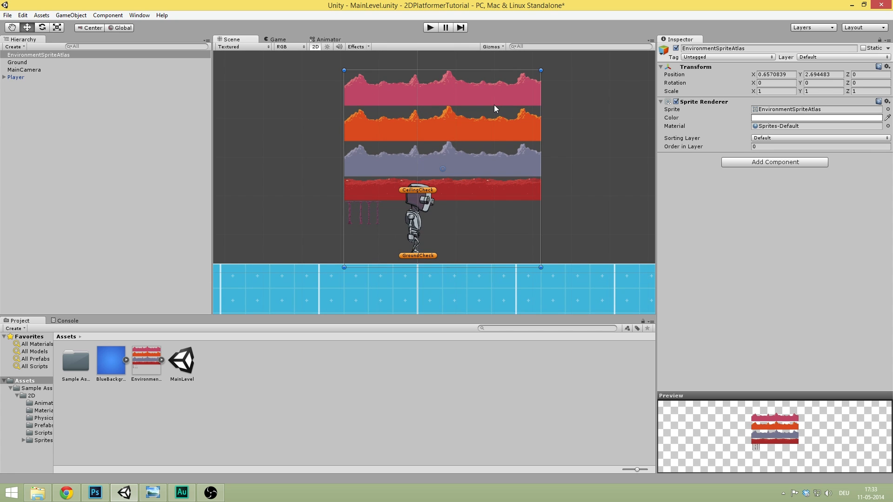
{"action": "left_click", "coordinate": [105, 176]}
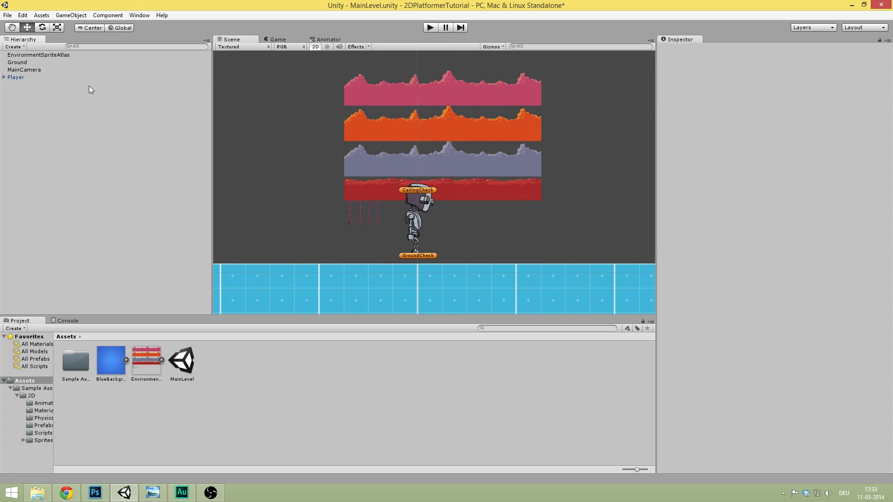
{"action": "left_click", "coordinate": [54, 55]}
{"action": "key", "text": "Delete"}
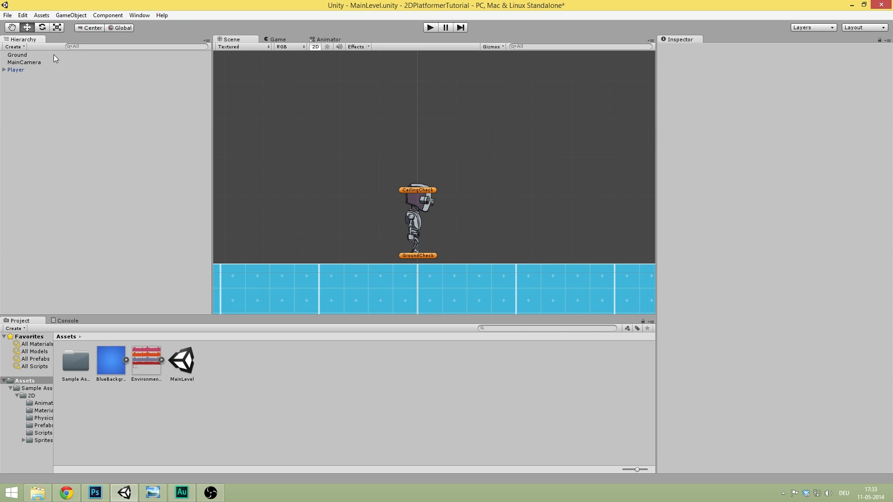
- Give EnvironmentSpriteAtlas Multiple sprite mode, 5 pixels per unit, Point filter and Compressed format, and apply
{"action": "left_click", "coordinate": [141, 354]}
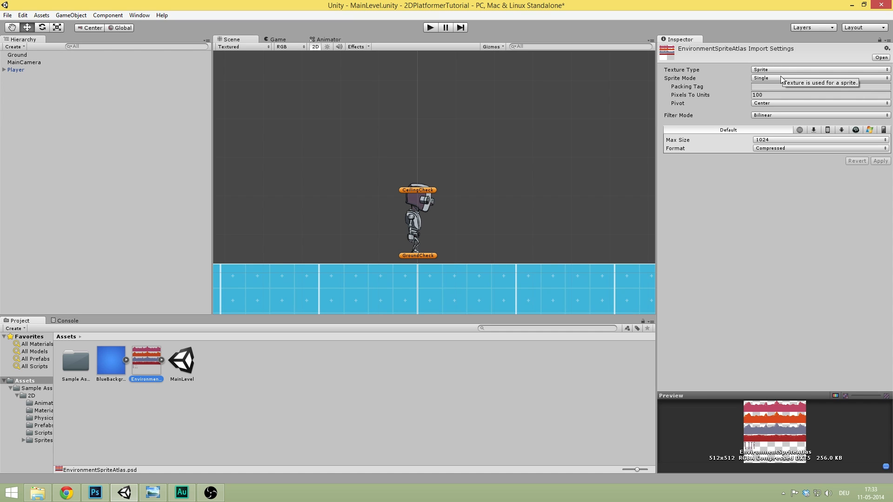
{"action": "left_click", "coordinate": [768, 79]}
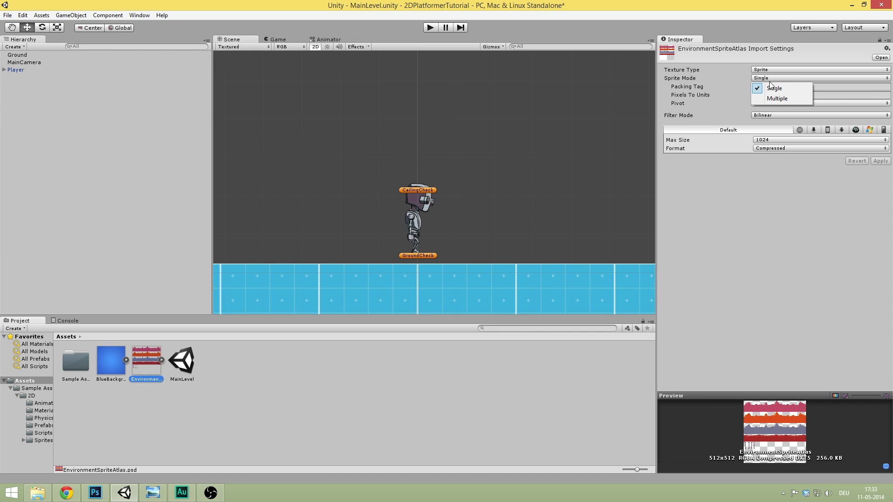
{"action": "left_click", "coordinate": [780, 95]}
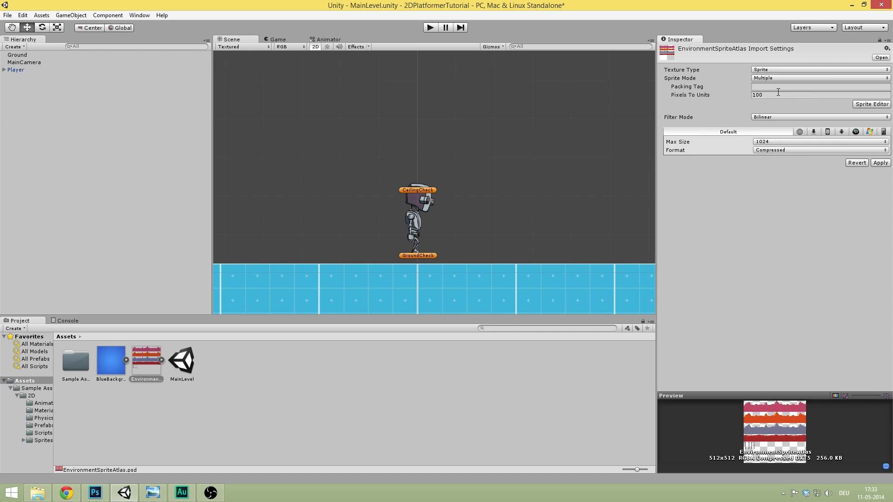
{"action": "left_click", "coordinate": [773, 93]}
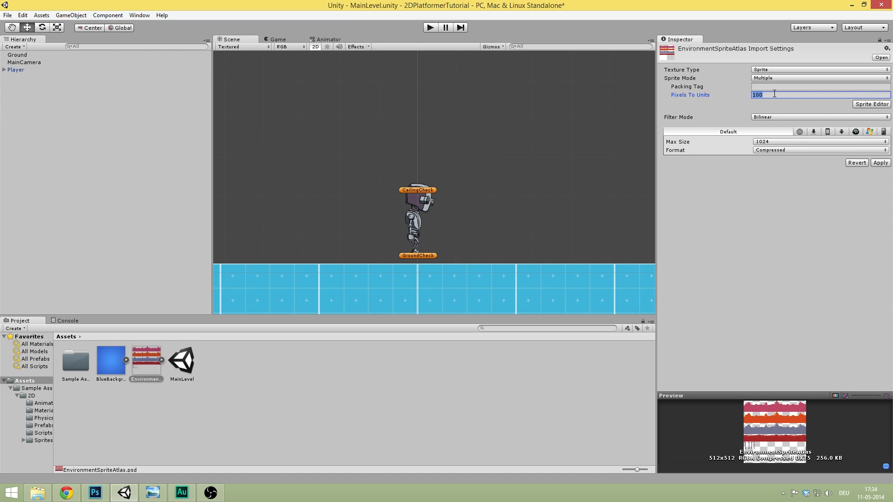
{"action": "type", "text": "5"}
{"action": "left_click", "coordinate": [772, 119]}
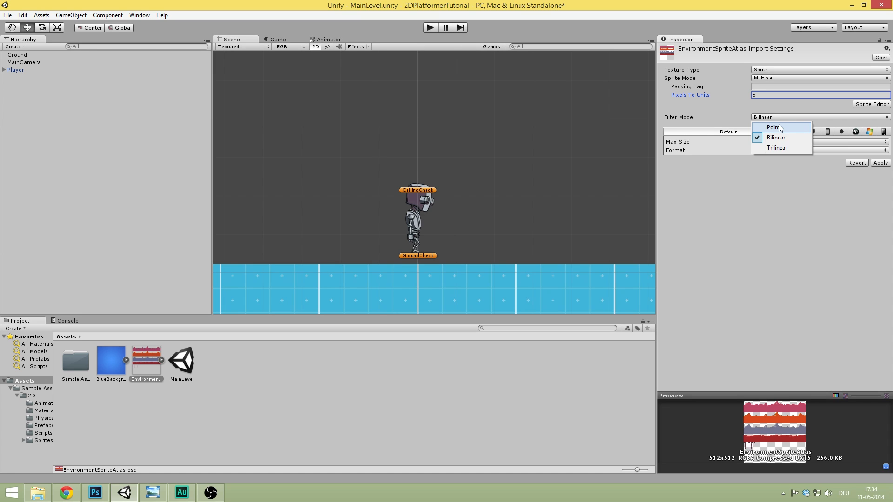
{"action": "left_click", "coordinate": [780, 127]}
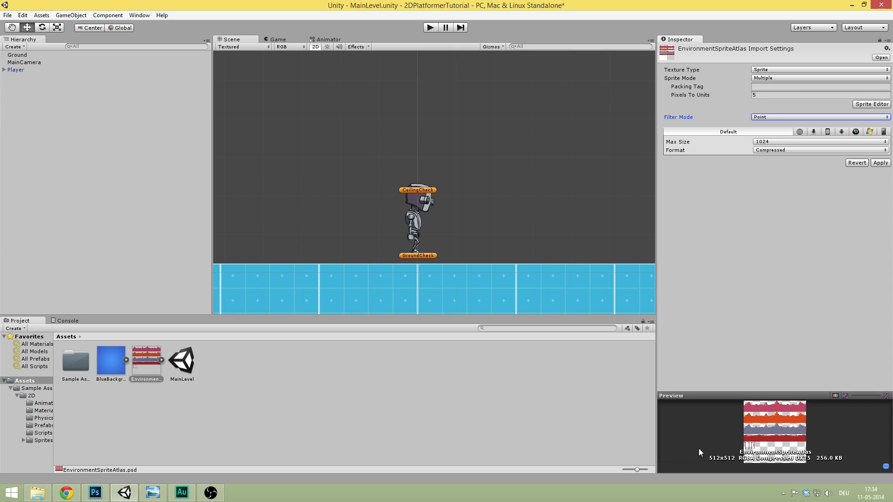
{"action": "left_click", "coordinate": [768, 151]}
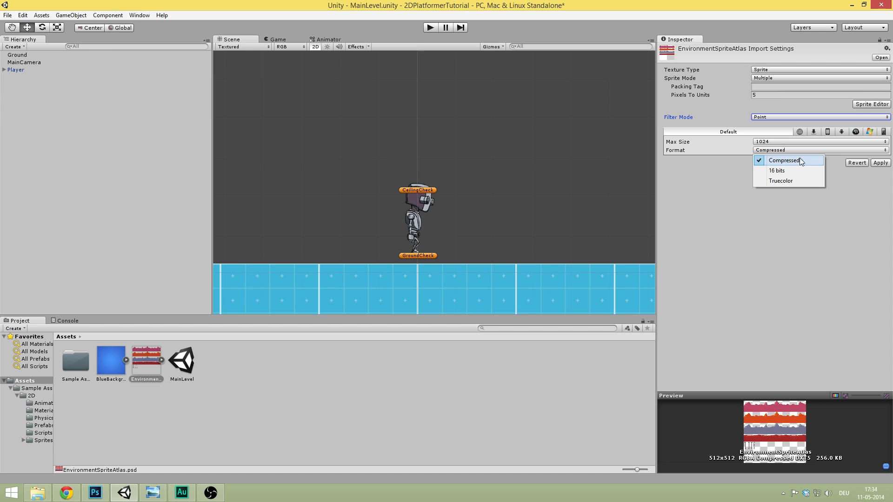
{"action": "left_click", "coordinate": [769, 161]}
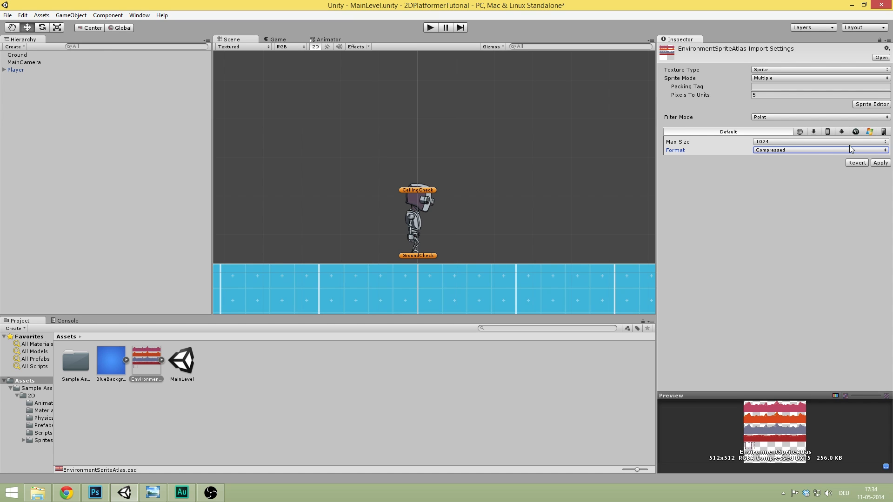
{"action": "left_click", "coordinate": [881, 163]}
{"action": "left_click", "coordinate": [861, 104]}
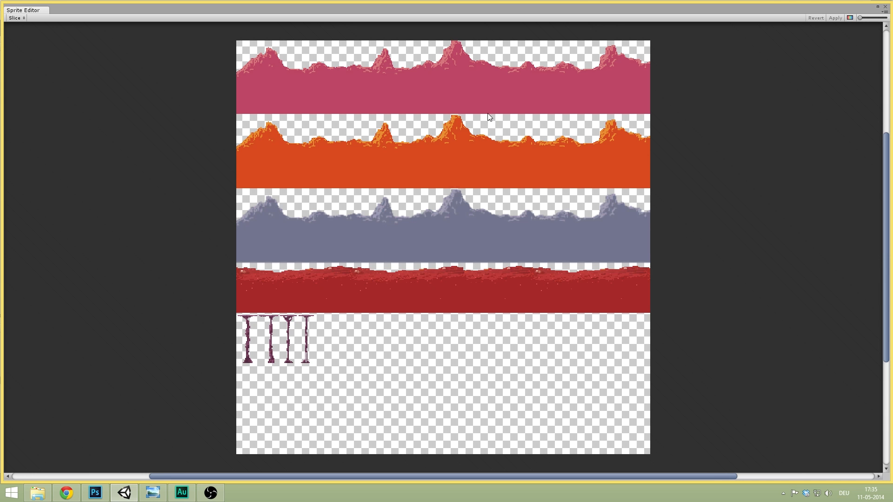
- Resize and reposition the floating Sprite Editor window, then maximize it full screen
{"action": "left_click_drag", "start_coordinate": [785, 2], "coordinate": [781, 99]}
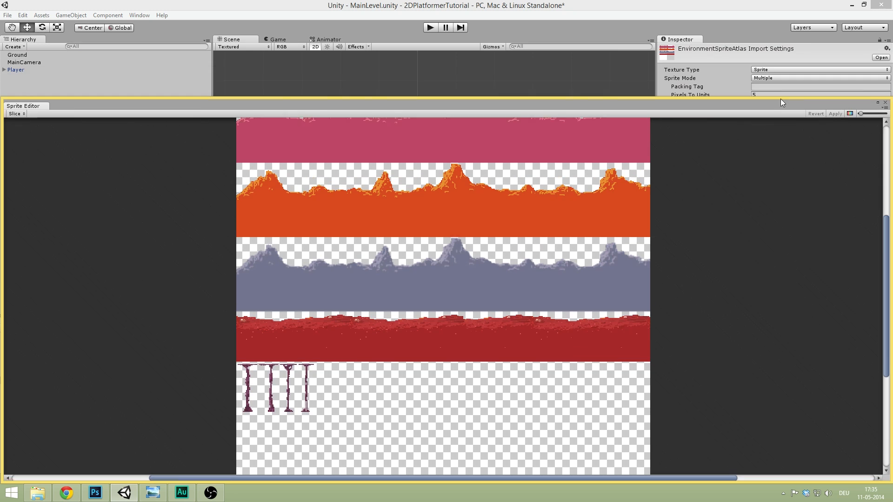
{"action": "left_click_drag", "start_coordinate": [710, 108], "coordinate": [627, 21]}
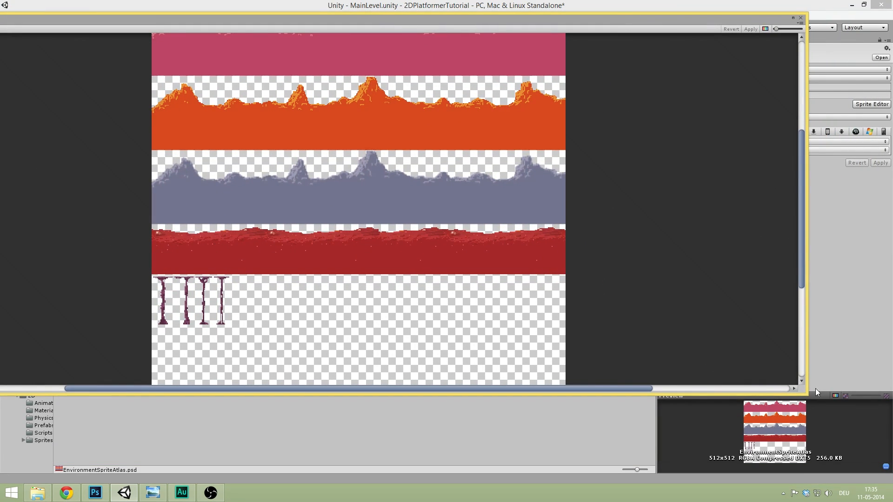
{"action": "left_click_drag", "start_coordinate": [816, 389], "coordinate": [455, 349]}
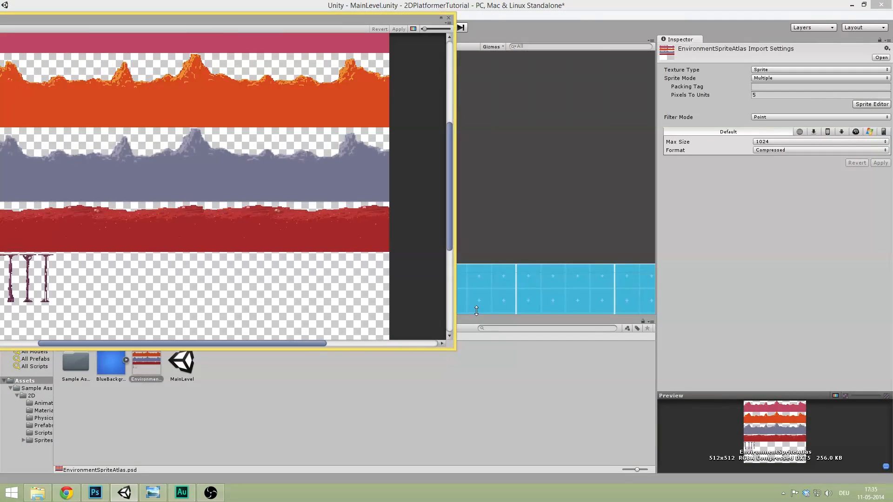
{"action": "left_click", "coordinate": [440, 18]}
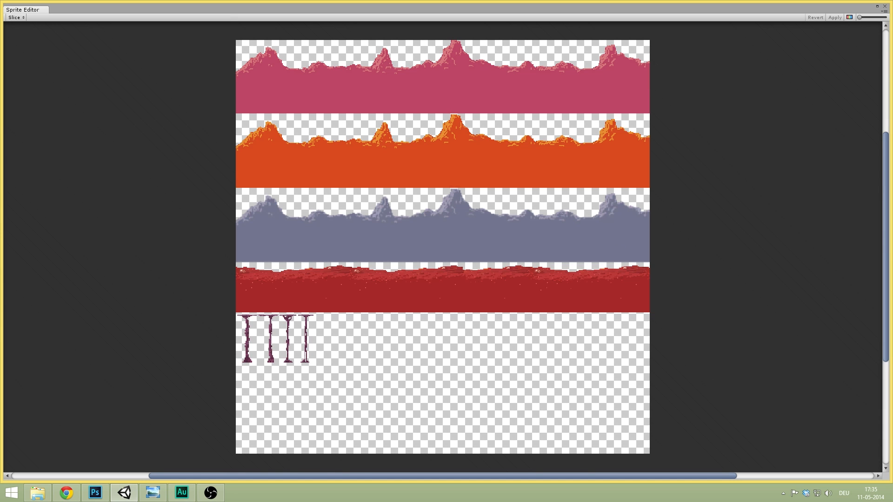
{"action": "key", "text": "alt+Tab"}
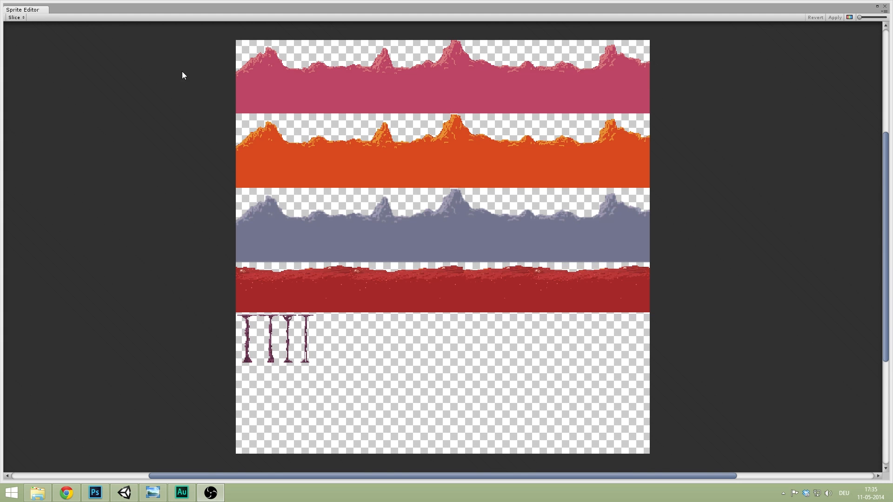
{"action": "left_click", "coordinate": [42, 16]}
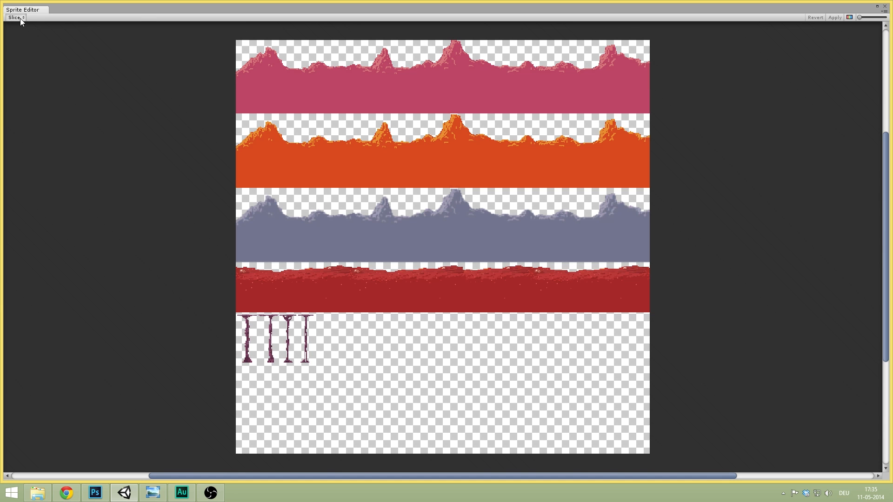
- Slice the atlas with Automatic type and Delete Existing method, then zoom in on the pillars
{"action": "left_click", "coordinate": [21, 18]}
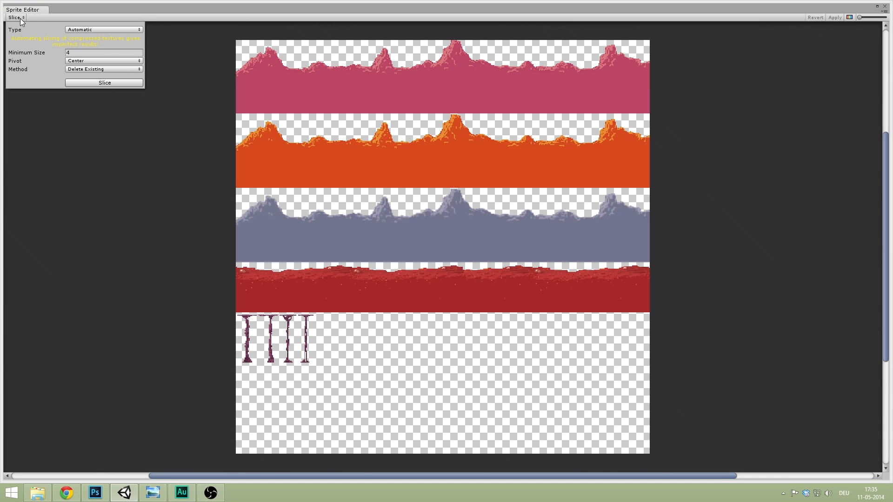
{"action": "left_click", "coordinate": [86, 31]}
{"action": "left_click", "coordinate": [100, 41]}
{"action": "left_click", "coordinate": [108, 70]}
{"action": "left_click", "coordinate": [113, 71]}
{"action": "left_click", "coordinate": [33, 80]}
{"action": "left_click", "coordinate": [116, 85]}
{"action": "scroll", "coordinate": [330, 342], "scroll_direction": "up", "scroll_amount": 1}
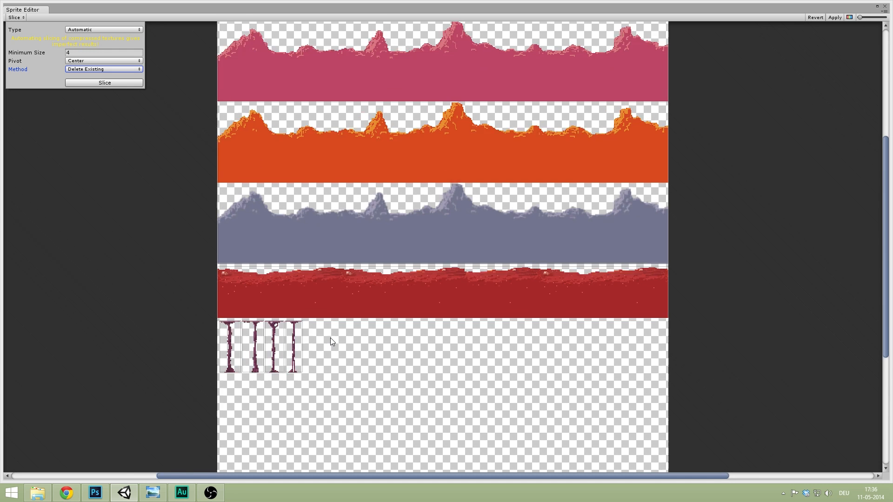
{"action": "scroll", "coordinate": [331, 342], "scroll_direction": "up", "scroll_amount": 7}
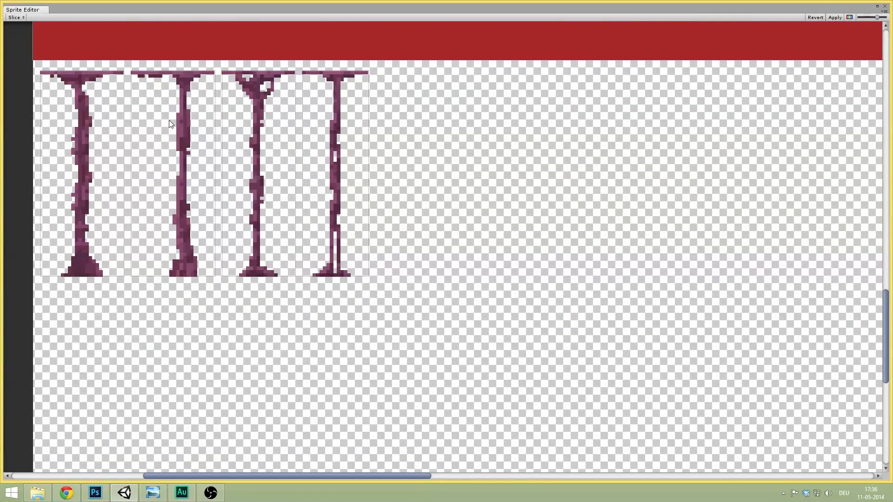
- Inspect the sliced red ground, grey mountain, pink mountain and combined orange-grey sprites
{"action": "middle_click_drag", "start_coordinate": [170, 124], "coordinate": [343, 172]}
{"action": "middle_click_drag", "start_coordinate": [351, 140], "coordinate": [269, 353]}
{"action": "scroll", "coordinate": [266, 299], "scroll_direction": "down", "scroll_amount": 4}
{"action": "left_click", "coordinate": [303, 188]}
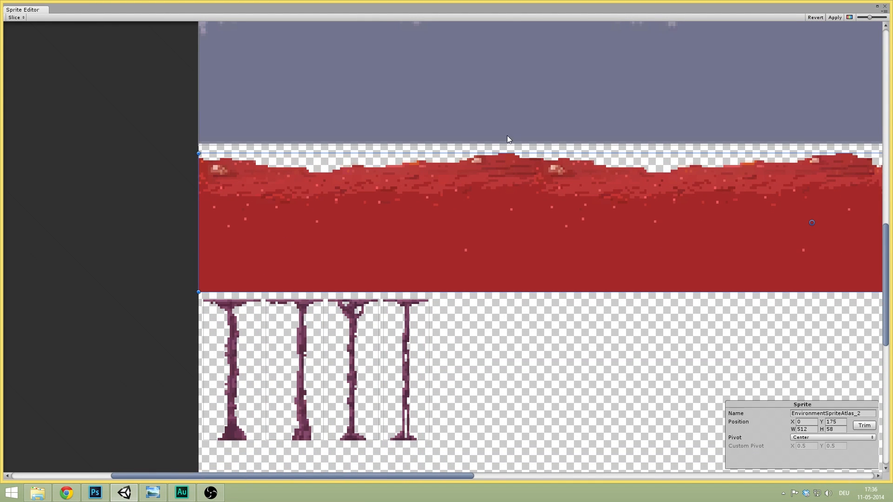
{"action": "middle_click_drag", "start_coordinate": [507, 135], "coordinate": [323, 252]}
{"action": "left_click", "coordinate": [348, 203]}
{"action": "scroll", "coordinate": [336, 263], "scroll_direction": "down", "scroll_amount": 3}
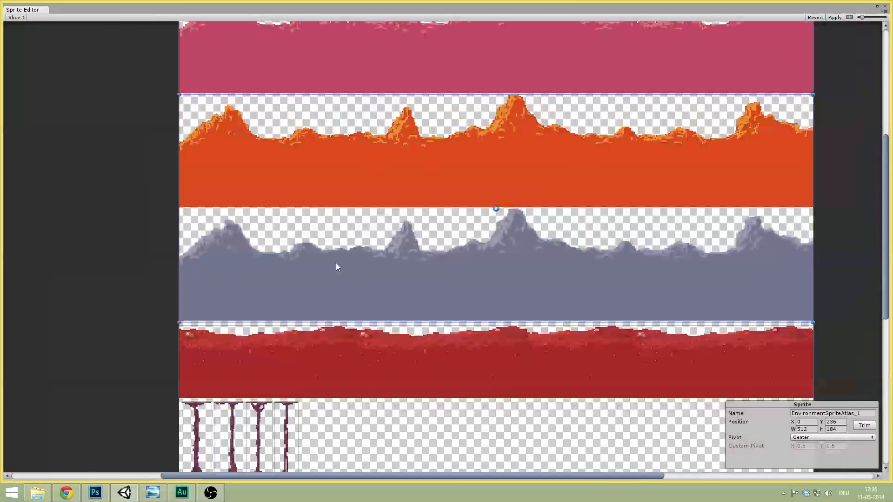
{"action": "scroll", "coordinate": [487, 130], "scroll_direction": "down", "scroll_amount": 3}
{"action": "scroll", "coordinate": [475, 110], "scroll_direction": "up", "scroll_amount": 2}
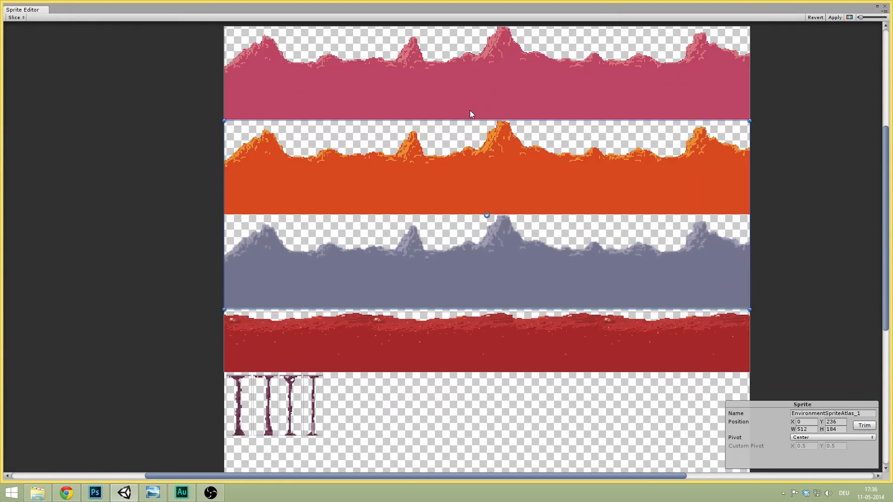
{"action": "left_click", "coordinate": [467, 86]}
{"action": "left_click", "coordinate": [457, 159]}
- Trim the combined sprite down to the orange strip, EnvironmentSpriteAtlas_1 at 512×91, position 0,329
{"action": "middle_click_drag", "start_coordinate": [551, 191], "coordinate": [538, 188]}
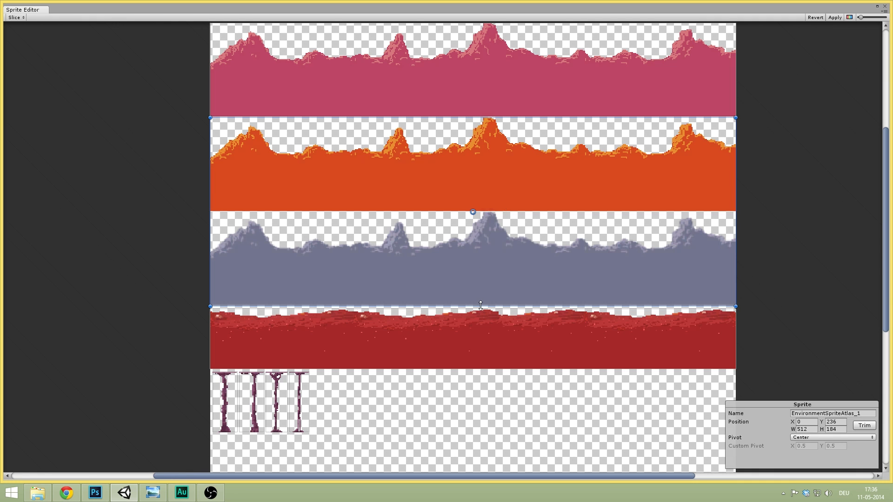
{"action": "left_click_drag", "start_coordinate": [480, 305], "coordinate": [492, 212]}
{"action": "scroll", "coordinate": [486, 214], "scroll_direction": "up", "scroll_amount": 5}
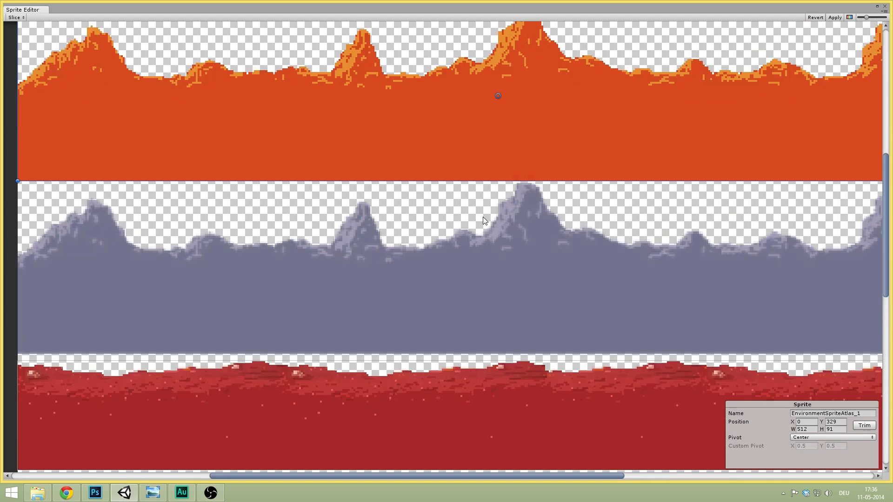
{"action": "middle_click_drag", "start_coordinate": [488, 183], "coordinate": [434, 225]}
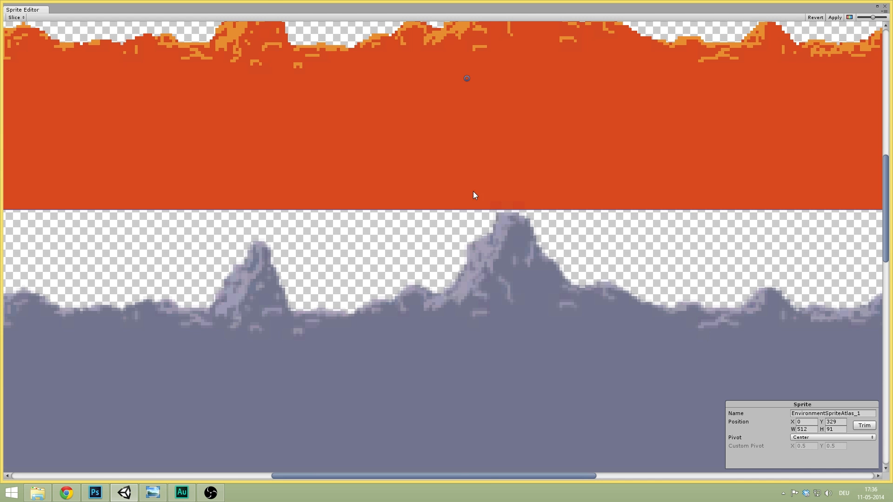
{"action": "scroll", "coordinate": [473, 191], "scroll_direction": "down", "scroll_amount": 5}
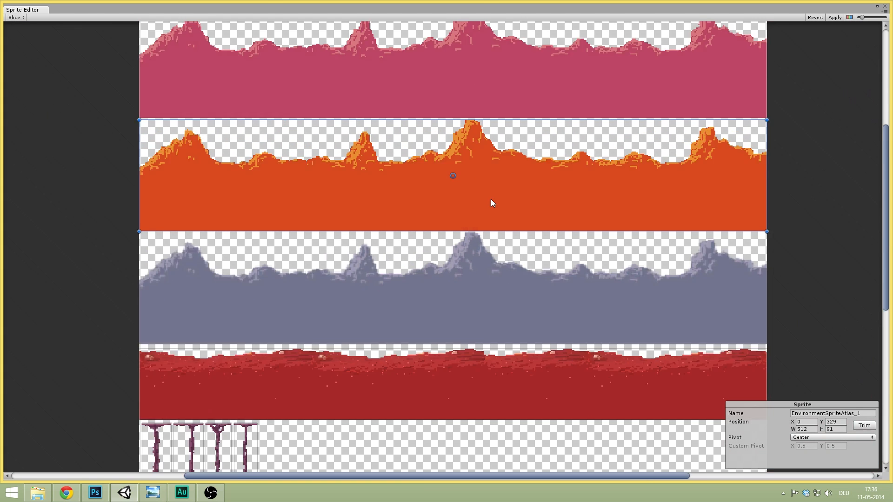
{"action": "scroll", "coordinate": [493, 202], "scroll_direction": "down", "scroll_amount": 2}
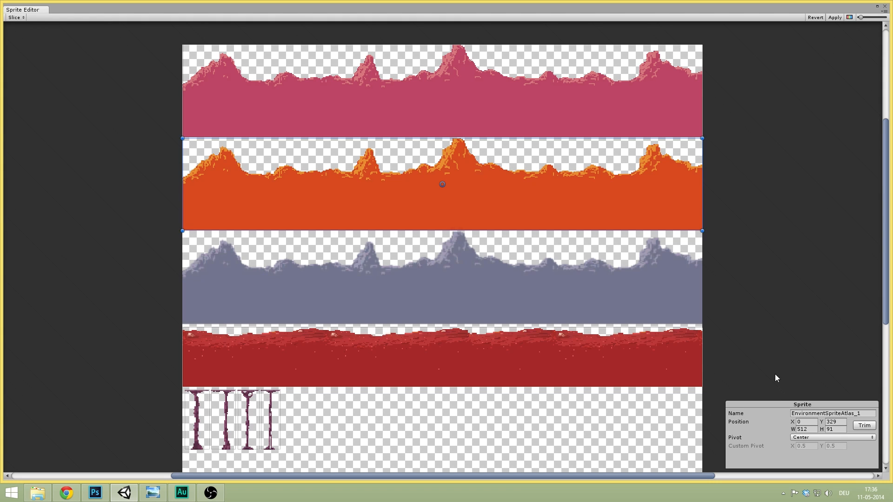
{"action": "left_click", "coordinate": [820, 413]}
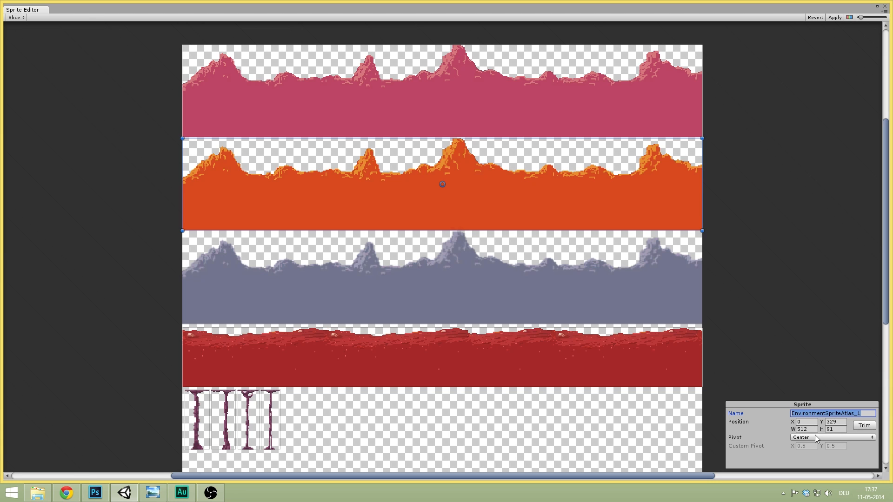
- Delete the stray test rectangle and draw a 512×92 sprite at 0,237 over the whole grey mountain strip
{"action": "left_click", "coordinate": [491, 278]}
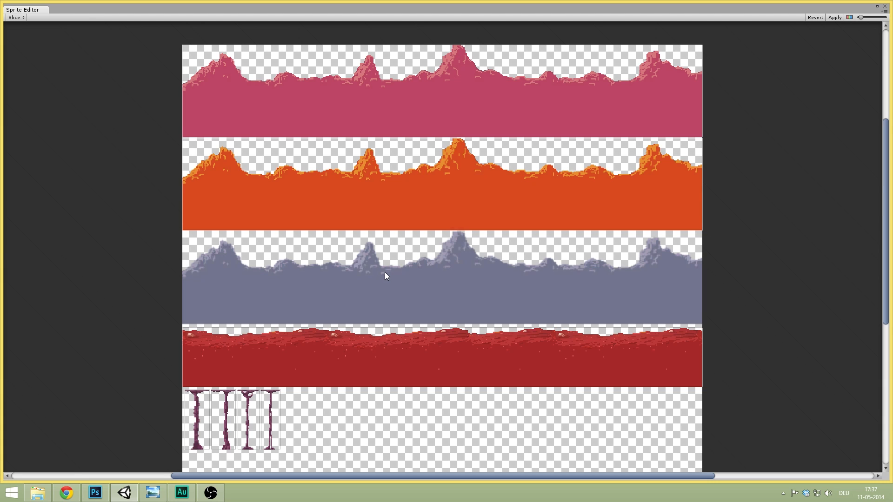
{"action": "left_click_drag", "start_coordinate": [391, 276], "coordinate": [428, 291]}
{"action": "key", "text": "super"}
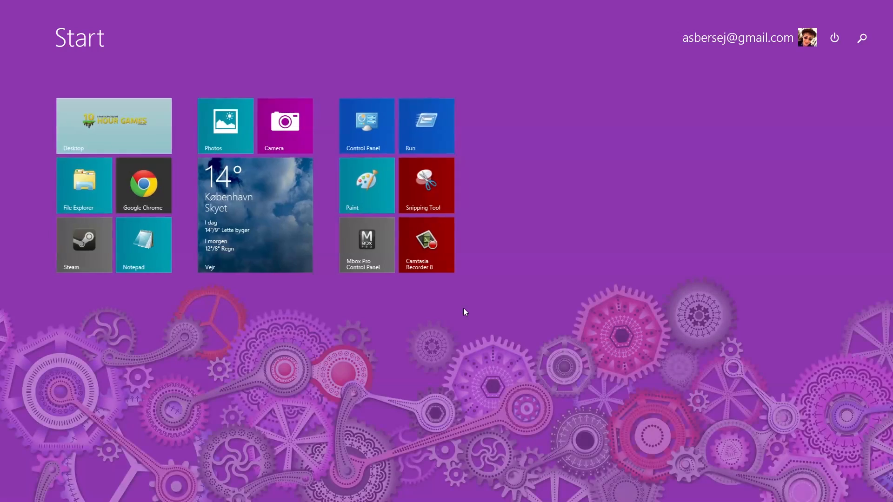
{"action": "key", "text": "super"}
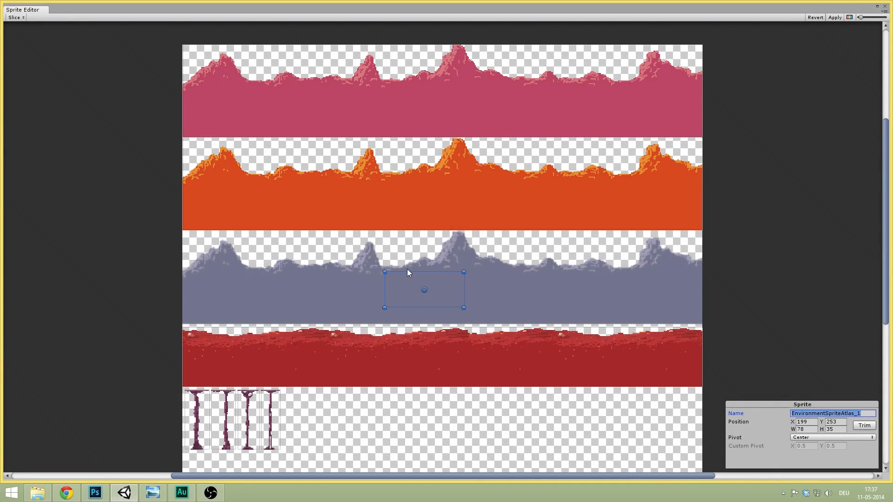
{"action": "key", "text": "BackSpace"}
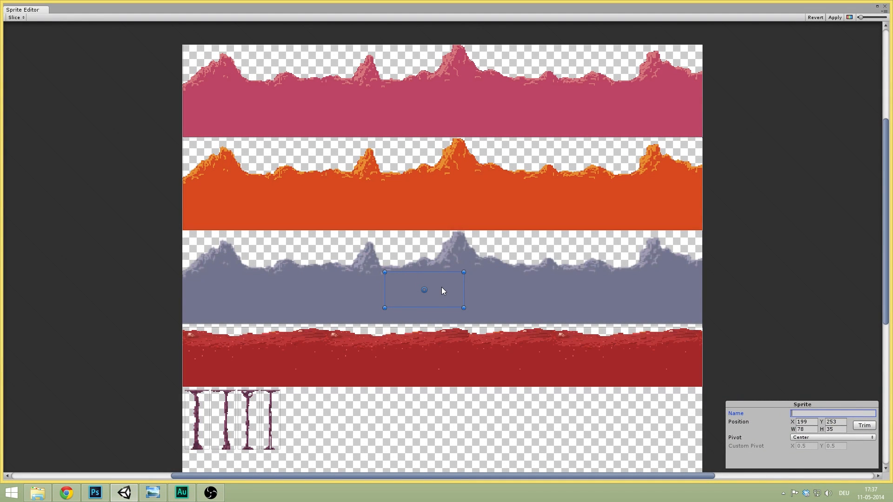
{"action": "left_click_drag", "start_coordinate": [444, 285], "coordinate": [415, 257]}
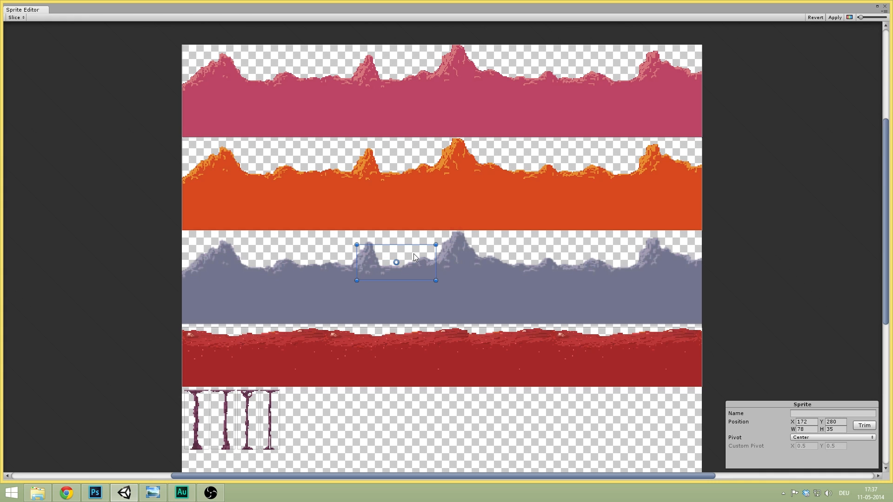
{"action": "key", "text": "Delete"}
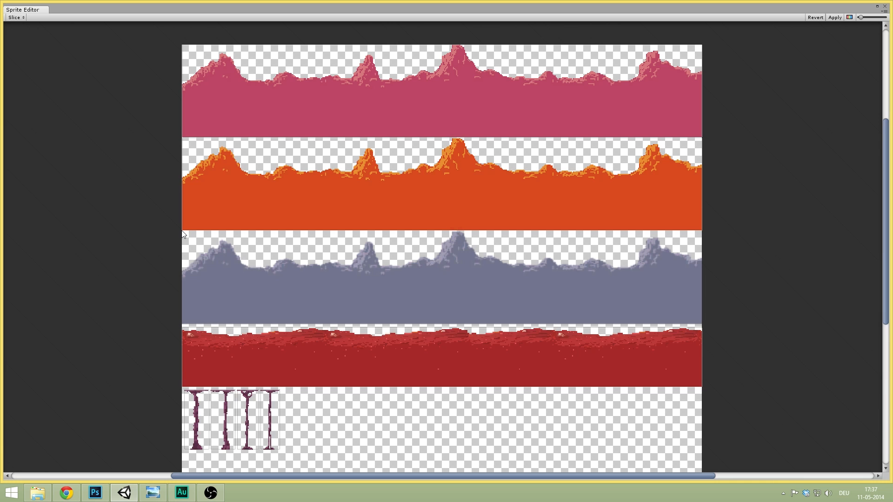
{"action": "left_click_drag", "start_coordinate": [189, 242], "coordinate": [716, 326]}
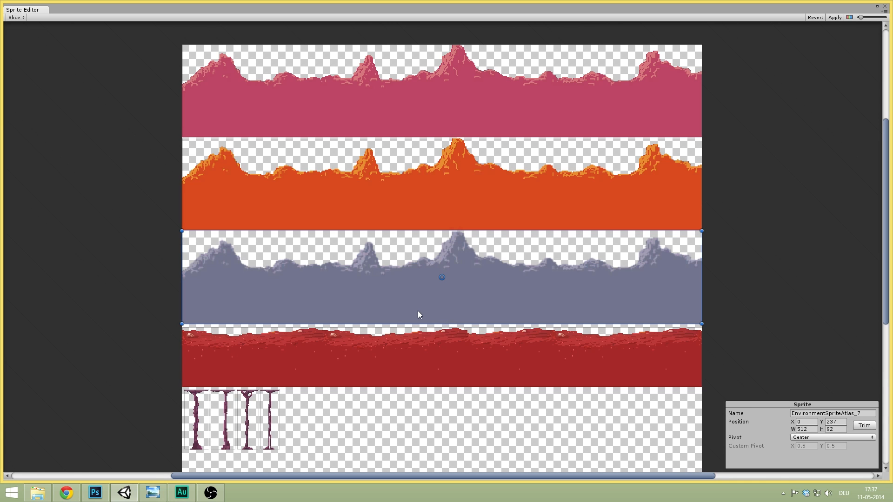
{"action": "mouse_move", "coordinate": [702, 324]}
{"action": "left_mouse_down"}
{"action": "mouse_move", "coordinate": [667, 296]}
{"action": "mouse_move", "coordinate": [708, 325]}
{"action": "left_mouse_up"}
- Rename the pink and orange strips BackgroundMountainsPurple and BackgroundMountainsOrange
{"action": "left_click", "coordinate": [825, 414]}
{"action": "left_click", "coordinate": [781, 141]}
{"action": "left_click", "coordinate": [553, 116]}
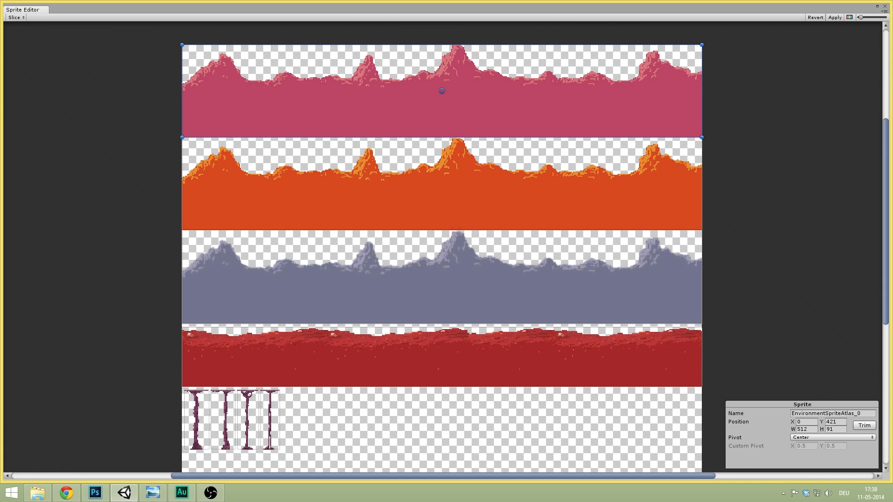
{"action": "left_click", "coordinate": [832, 414]}
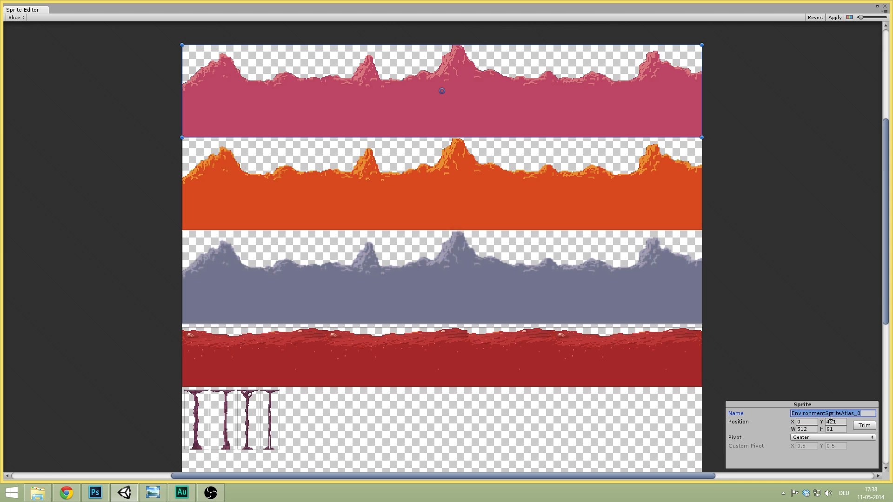
{"action": "type", "text": "Backgr"}
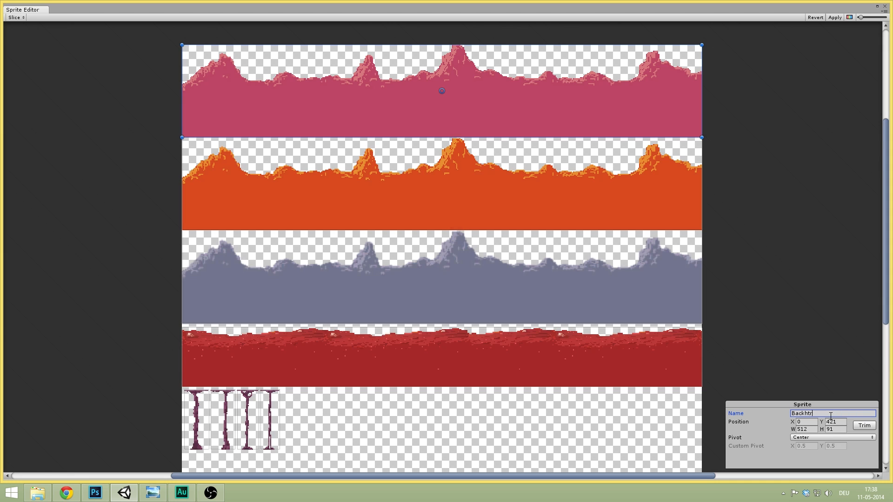
{"action": "type", "text": "oundMountains"}
{"action": "type", "text": "Purple"}
{"action": "left_click", "coordinate": [488, 194]}
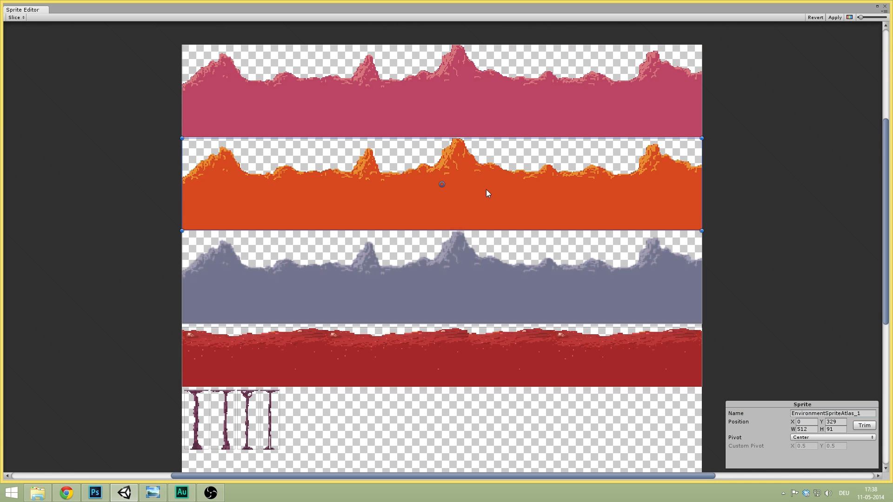
{"action": "left_click", "coordinate": [812, 413]}
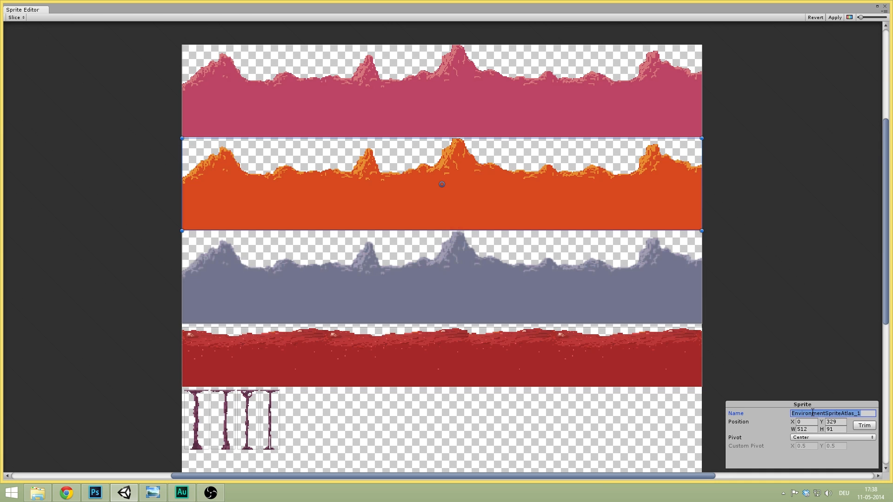
{"action": "type", "text": "Bacxkgr"}
{"action": "key", "text": "BackSpace"}
{"action": "key", "text": "BackSpace"}
{"action": "key", "text": "BackSpace"}
{"action": "key", "text": "BackSpace"}
{"action": "type", "text": "kgroundMount"}
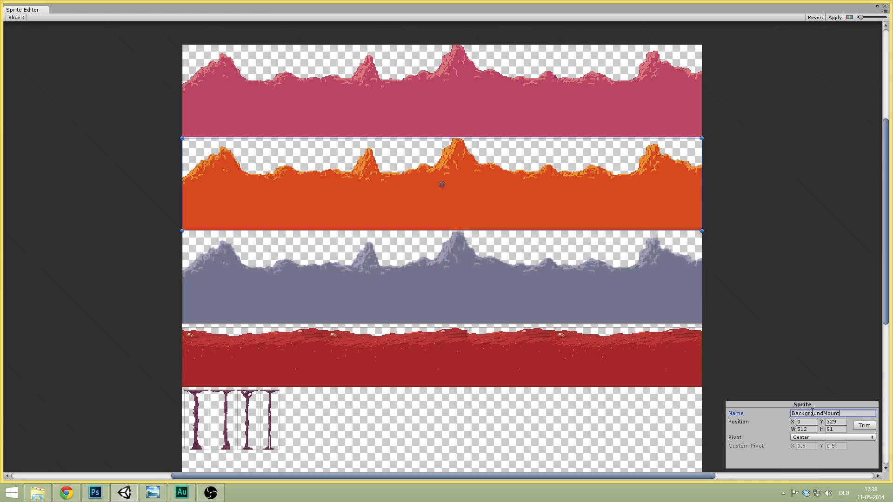
{"action": "type", "text": "ainsOrange"}
- Rename the grey strip 'Background MountainsBlue' and the red ground strip ForegroundDirt
{"action": "left_click", "coordinate": [446, 303]}
{"action": "left_click", "coordinate": [829, 413]}
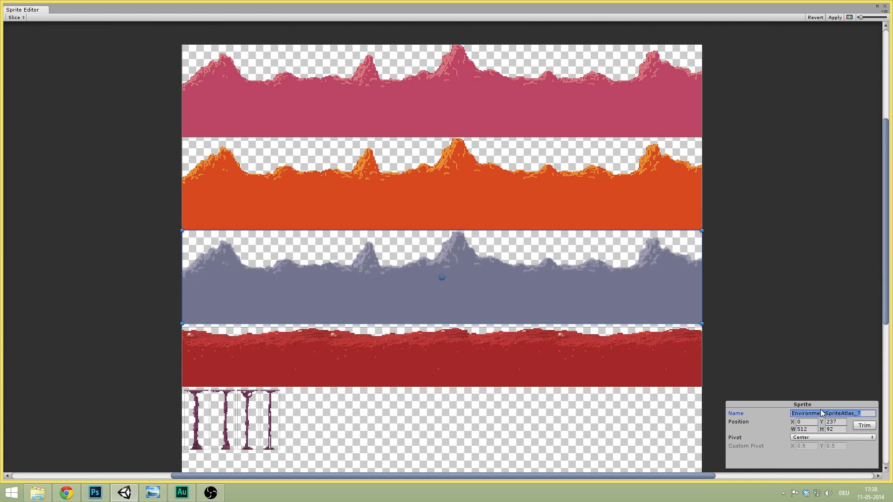
{"action": "type", "text": "Back"}
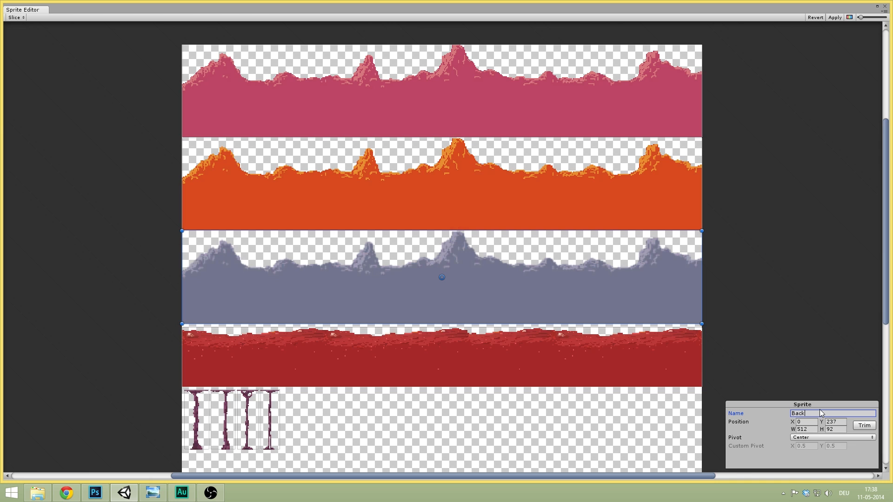
{"action": "type", "text": "ground MountainsBlue"}
{"action": "left_click", "coordinate": [484, 349]}
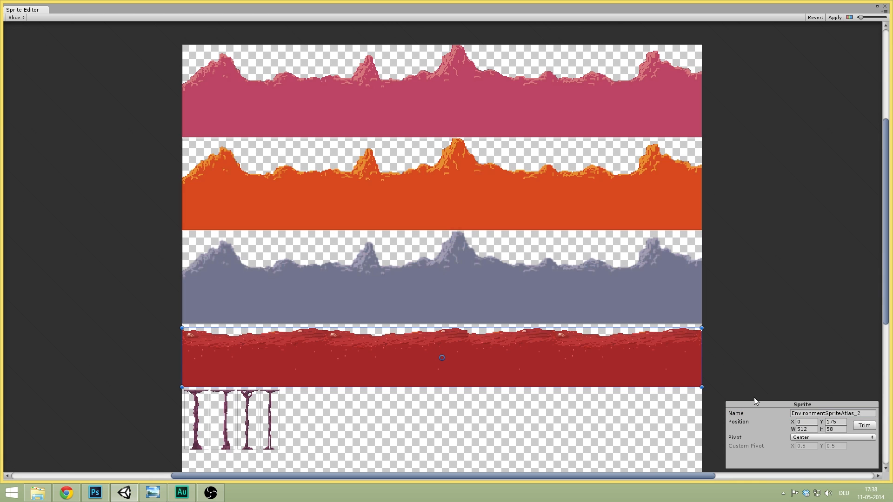
{"action": "left_click", "coordinate": [825, 413]}
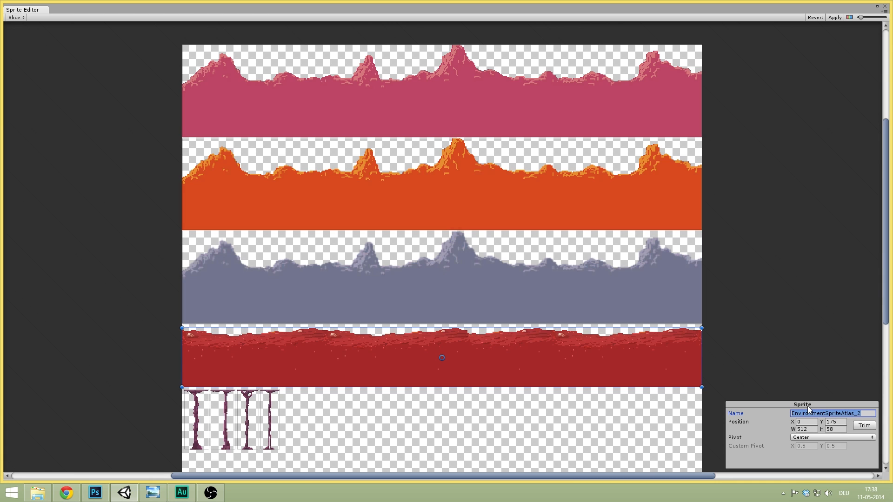
{"action": "type", "text": "F"}
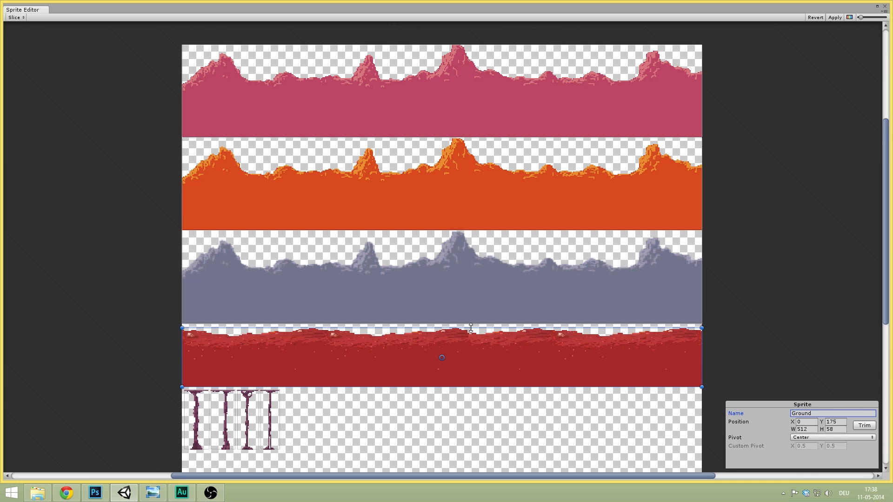
{"action": "middle_click_drag", "start_coordinate": [471, 328], "coordinate": [495, 184]}
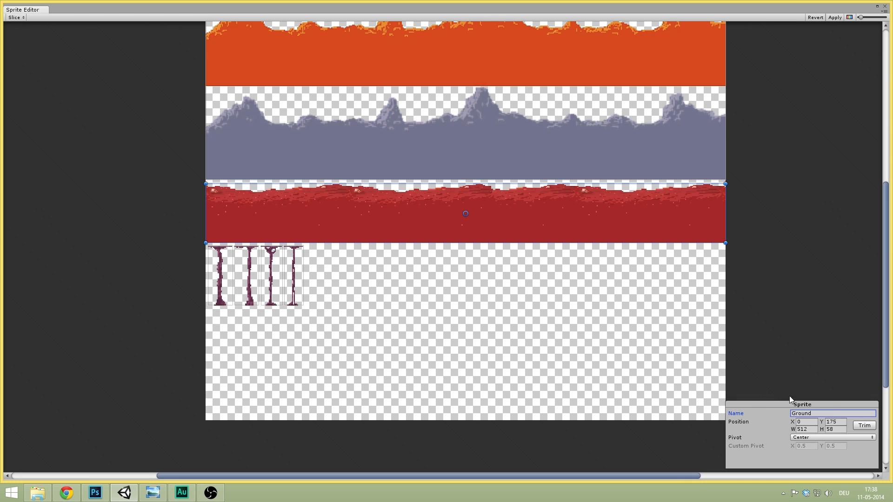
{"action": "left_click", "coordinate": [809, 414]}
{"action": "type", "text": "ForegroundDirt"}
- Name the first two pillar sprites Platform01 and Platform02
{"action": "scroll", "coordinate": [282, 256], "scroll_direction": "up", "scroll_amount": 3}
{"action": "left_click", "coordinate": [250, 197]}
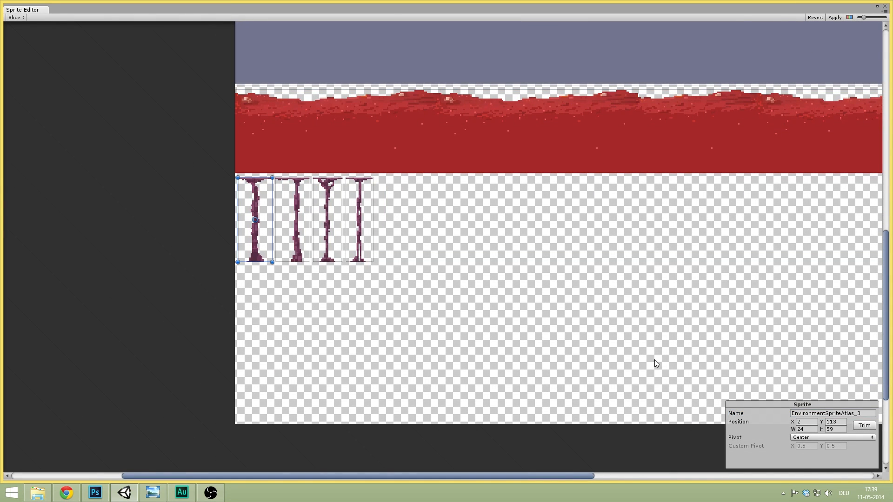
{"action": "left_click", "coordinate": [815, 412]}
{"action": "type", "text": "Platform01"}
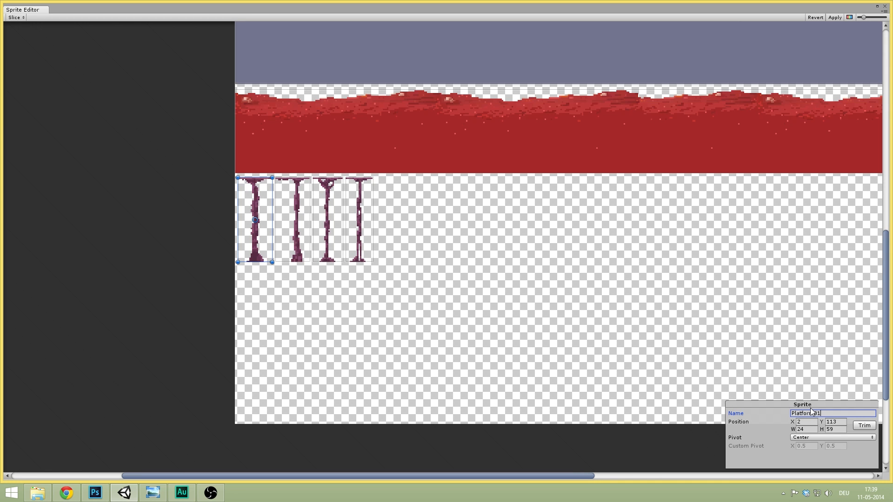
{"action": "left_click", "coordinate": [295, 208]}
{"action": "left_click", "coordinate": [822, 413]}
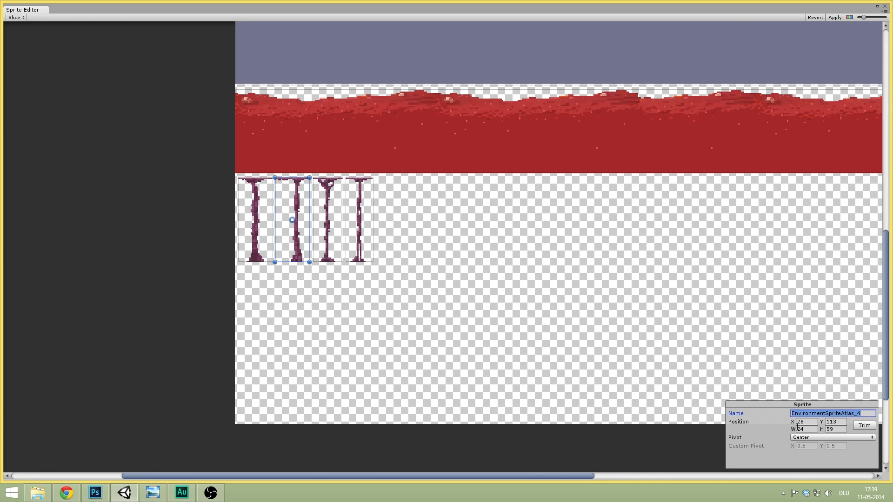
{"action": "type", "text": "Plazt"}
{"action": "key", "text": "BackSpace"}
{"action": "key", "text": "BackSpace"}
{"action": "type", "text": "tform"}
- Name the third and fourth pillar sprites Platform03 and Platform04
{"action": "left_click", "coordinate": [335, 207]}
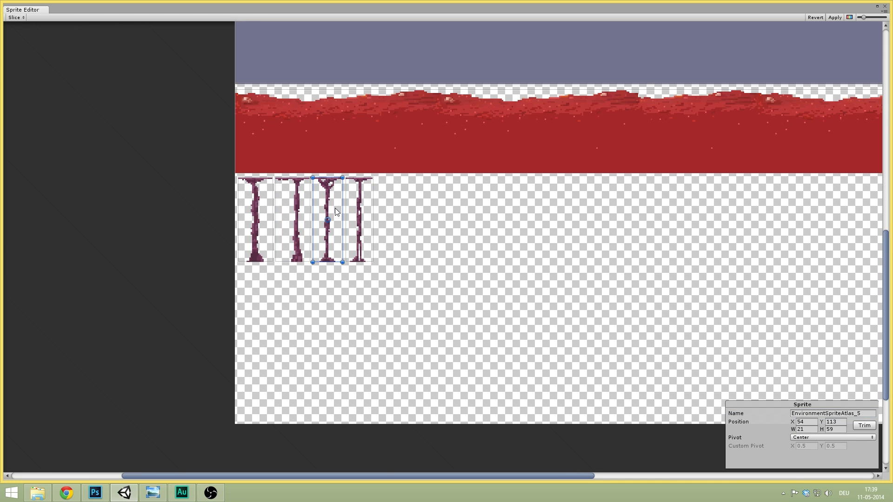
{"action": "left_click", "coordinate": [836, 413]}
{"action": "type", "text": "Platform03"}
{"action": "left_click", "coordinate": [367, 200]}
{"action": "left_click", "coordinate": [836, 414]}
{"action": "type", "text": "Platfor"}
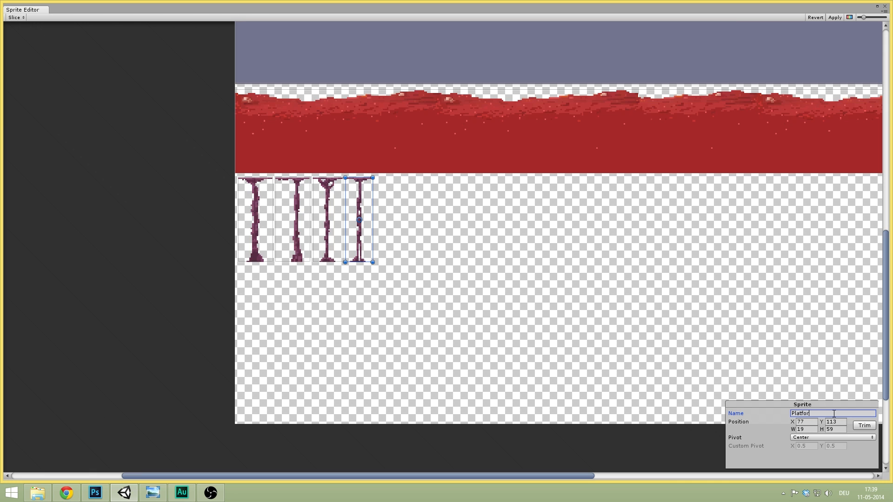
{"action": "type", "text": "m04"}
- Check the pillar names, recentre the sprite sheet, and apply the sprite edits to the atlas
{"action": "left_click", "coordinate": [316, 194]}
{"action": "left_click", "coordinate": [288, 200]}
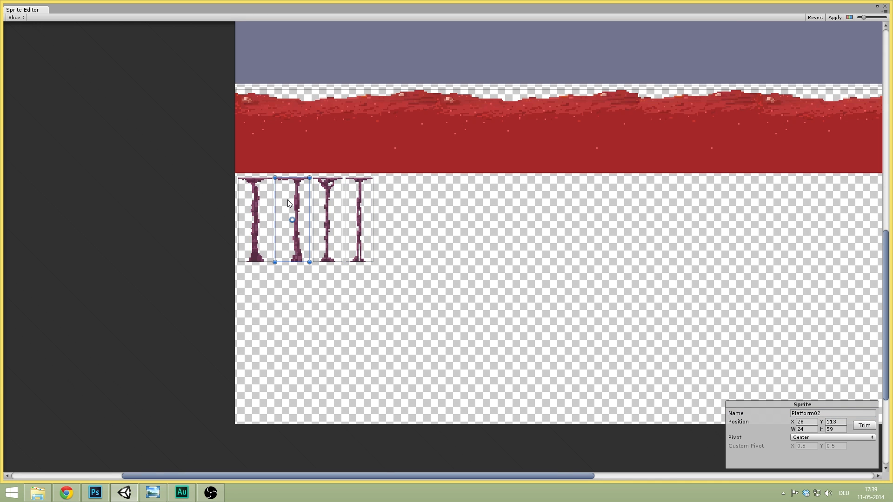
{"action": "left_click", "coordinate": [560, 243]}
{"action": "scroll", "coordinate": [641, 250], "scroll_direction": "down", "scroll_amount": 6}
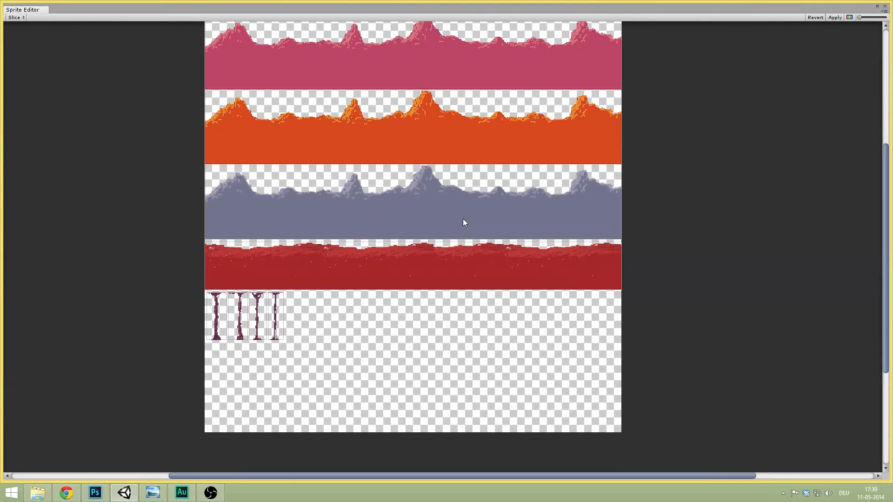
{"action": "scroll", "coordinate": [464, 223], "scroll_direction": "down", "scroll_amount": 2}
{"action": "middle_click_drag", "start_coordinate": [557, 112], "coordinate": [591, 83]}
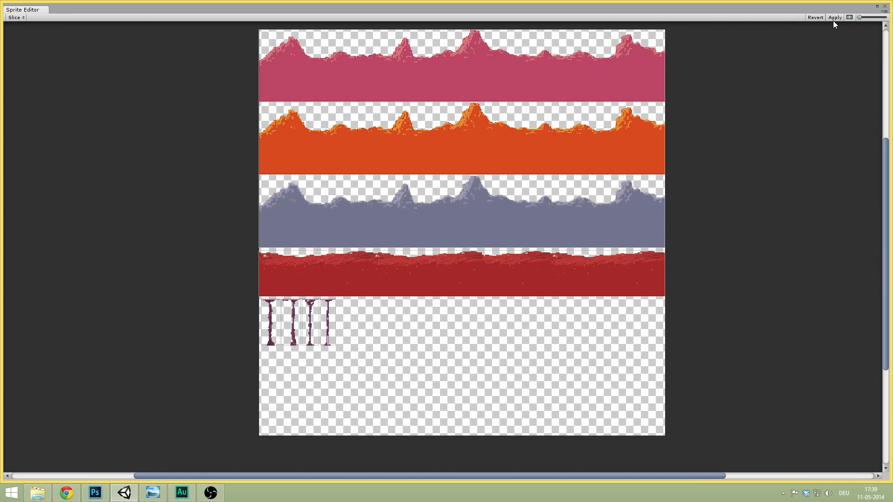
{"action": "left_click", "coordinate": [834, 17]}
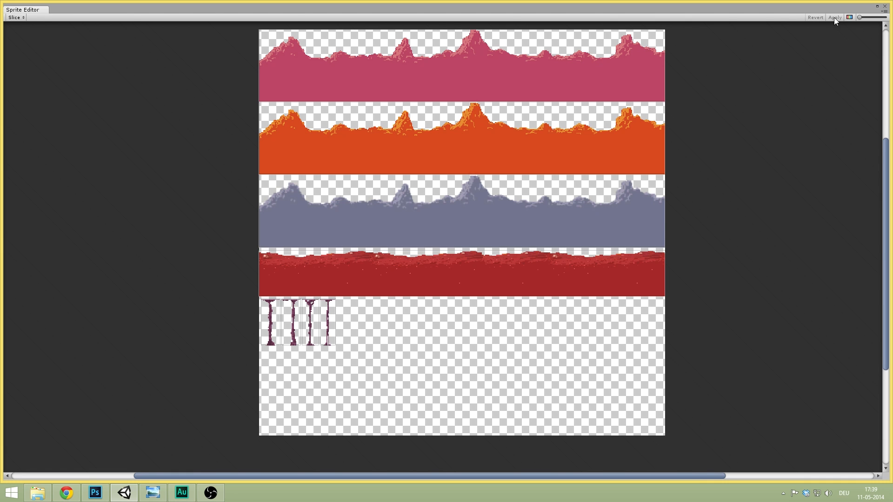
- Close the Sprite Editor, expand EnvironmentSpriteAtlas in the Project panel, and browse its sprites
{"action": "left_click", "coordinate": [885, 6]}
{"action": "middle_click_drag", "start_coordinate": [373, 113], "coordinate": [435, 100]}
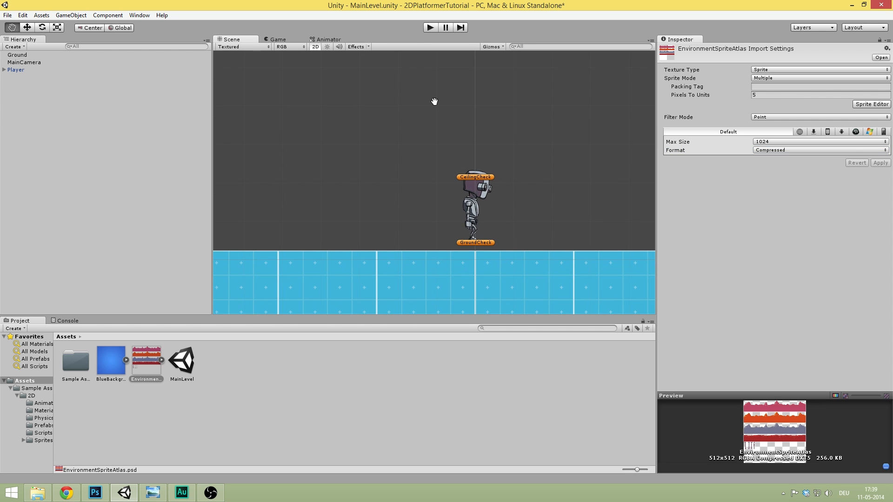
{"action": "scroll", "coordinate": [248, 277], "scroll_direction": "down", "scroll_amount": 5}
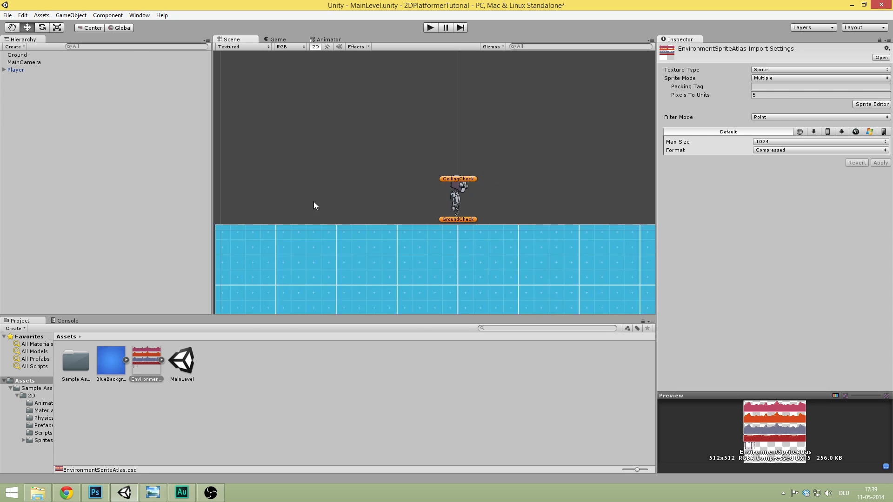
{"action": "left_click", "coordinate": [155, 363]}
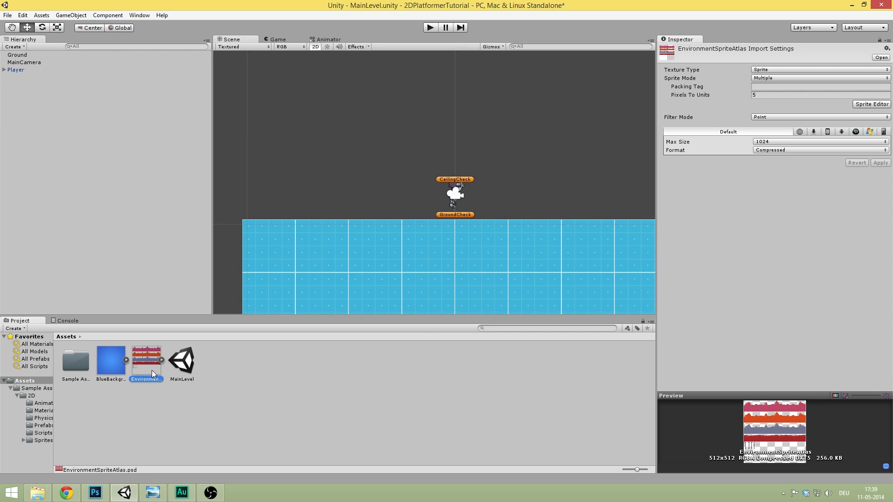
{"action": "left_click", "coordinate": [162, 360]}
{"action": "left_click", "coordinate": [176, 357]}
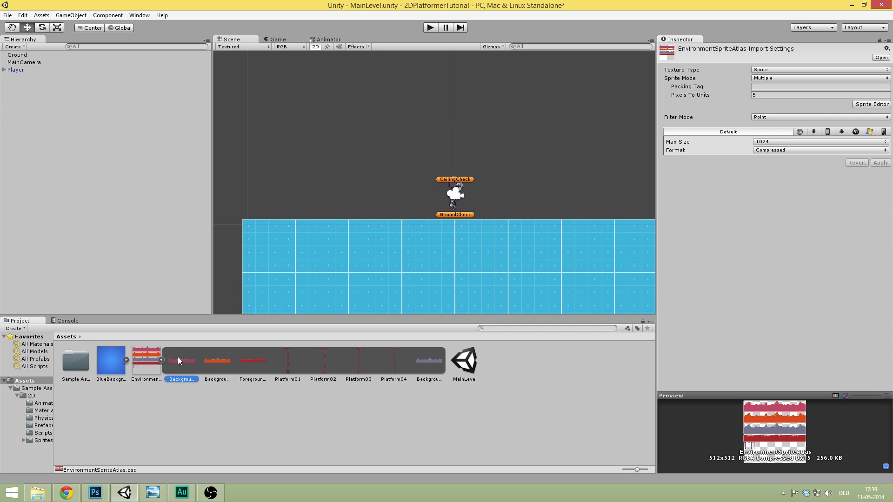
{"action": "left_click", "coordinate": [207, 358]}
{"action": "key", "text": "Left"}
{"action": "key", "text": "Right"}
{"action": "key", "text": "Right"}
{"action": "key", "text": "Right"}
{"action": "key", "text": "Right"}
{"action": "key", "text": "Right"}
{"action": "key", "text": "Right"}
{"action": "key", "text": "Left"}
{"action": "key", "text": "Left"}
{"action": "key", "text": "Left"}
{"action": "key", "text": "Left"}
{"action": "left_click", "coordinate": [162, 372]}
- Drag BackgroundMountainsPurple into the scene, then delete it again
{"action": "left_click_drag", "start_coordinate": [182, 360], "coordinate": [452, 91]}
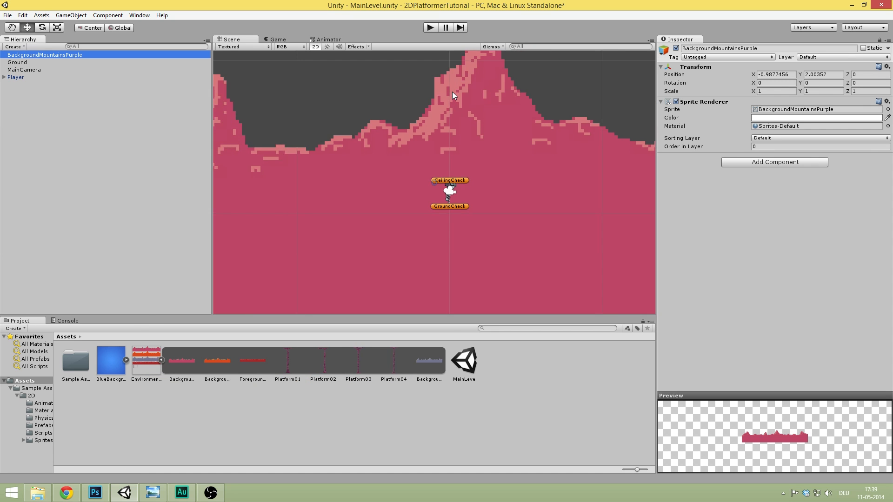
{"action": "scroll", "coordinate": [454, 91], "scroll_direction": "down", "scroll_amount": 5}
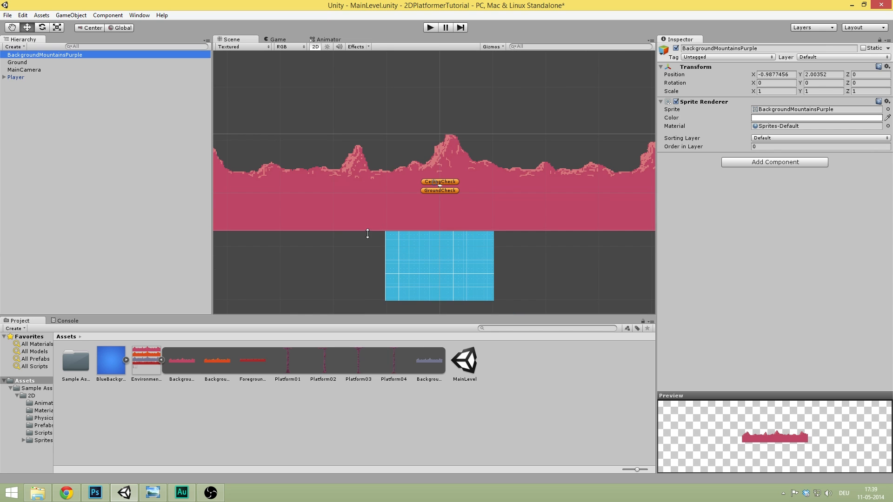
{"action": "left_click", "coordinate": [325, 265]}
{"action": "left_click", "coordinate": [351, 205]}
{"action": "scroll", "coordinate": [335, 219], "scroll_direction": "down", "scroll_amount": 2}
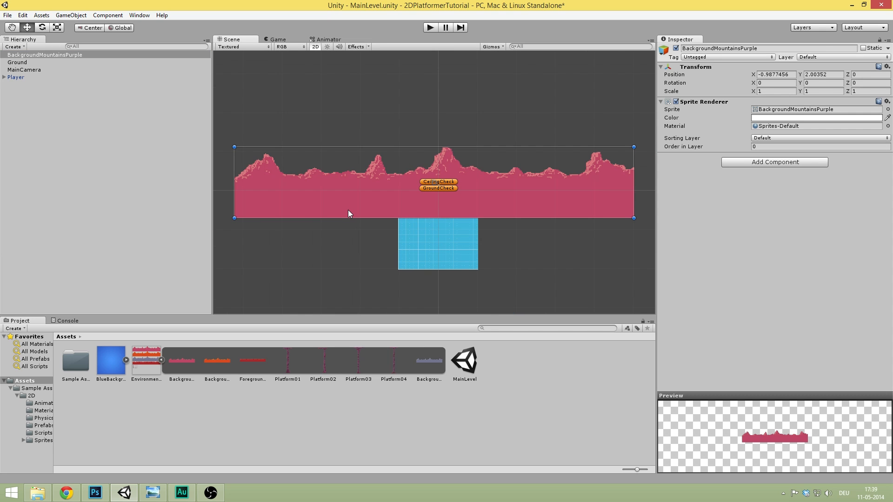
{"action": "key", "text": "Delete"}
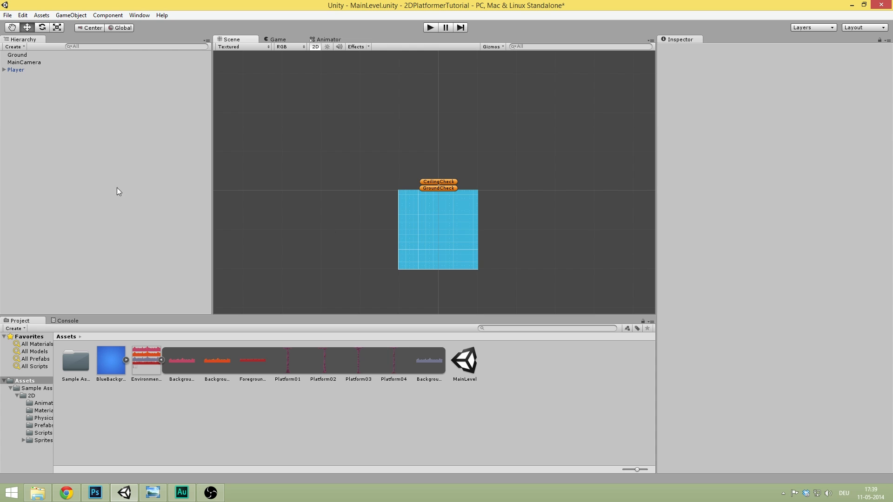
- Save the MainLevel scene and the project from the File menu, then select MainCamera
{"action": "left_click", "coordinate": [17, 16]}
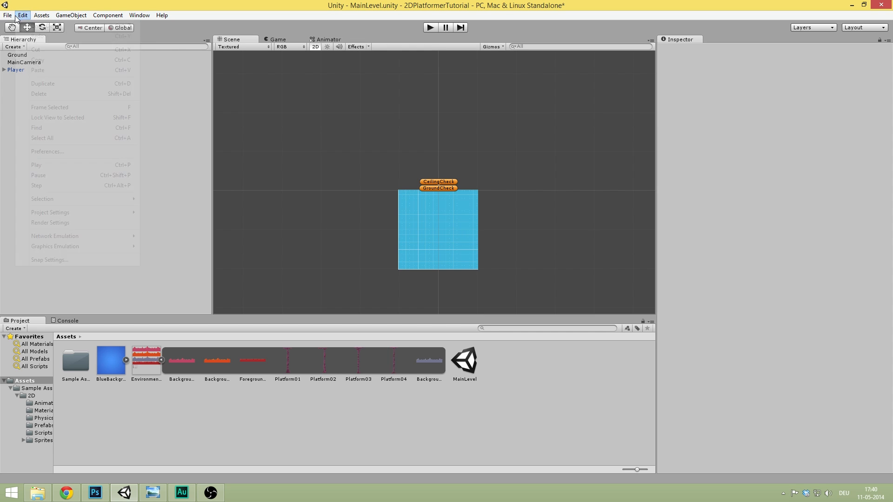
{"action": "mouse_move", "coordinate": [8, 15]}
{"action": "left_click", "coordinate": [30, 50]}
{"action": "left_click", "coordinate": [8, 16]}
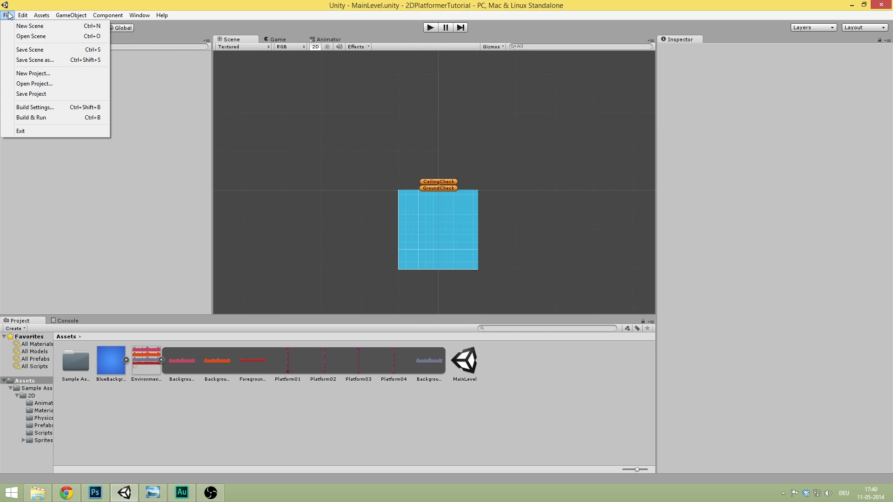
{"action": "left_click", "coordinate": [70, 94]}
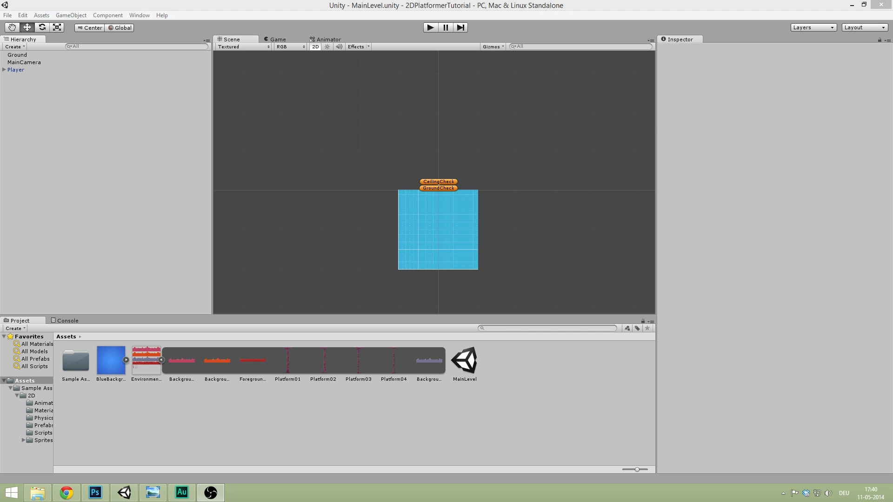
{"action": "left_click", "coordinate": [83, 190]}
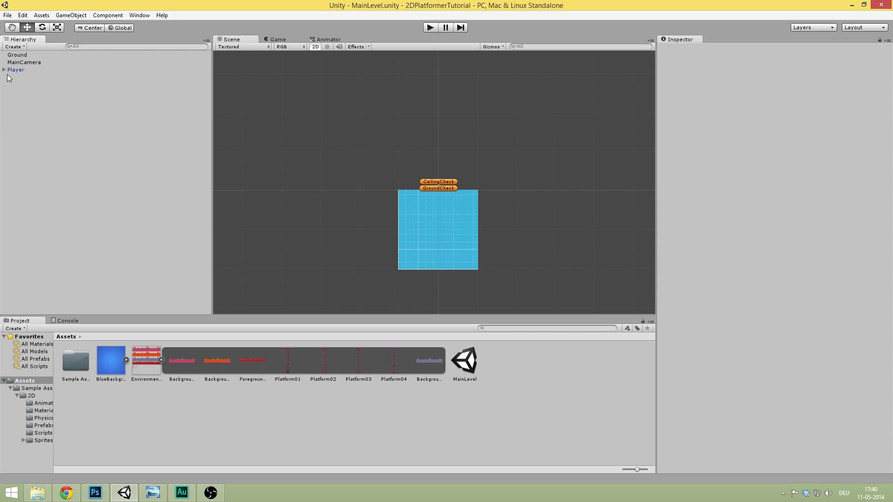
{"action": "left_click", "coordinate": [33, 63]}
- Frame the camera, switch to the Game view, and set the camera Size to 15
{"action": "key", "text": "f"}
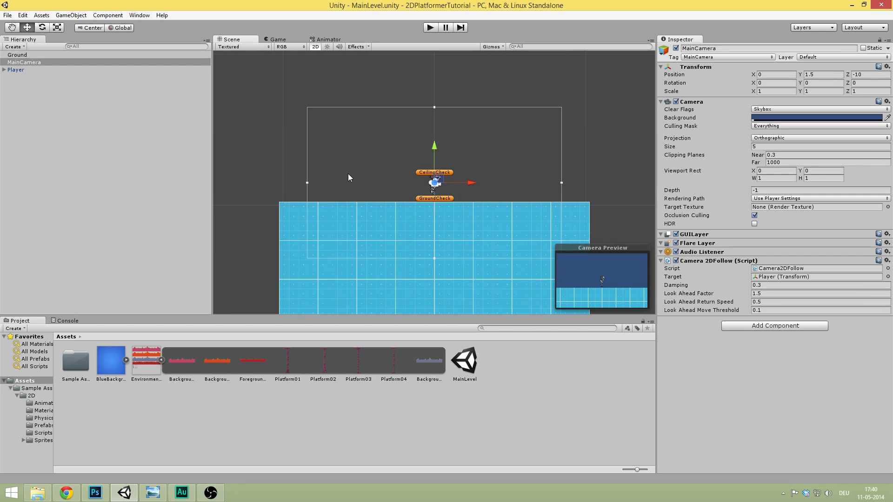
{"action": "scroll", "coordinate": [363, 174], "scroll_direction": "up", "scroll_amount": 8}
{"action": "scroll", "coordinate": [370, 178], "scroll_direction": "down", "scroll_amount": 6}
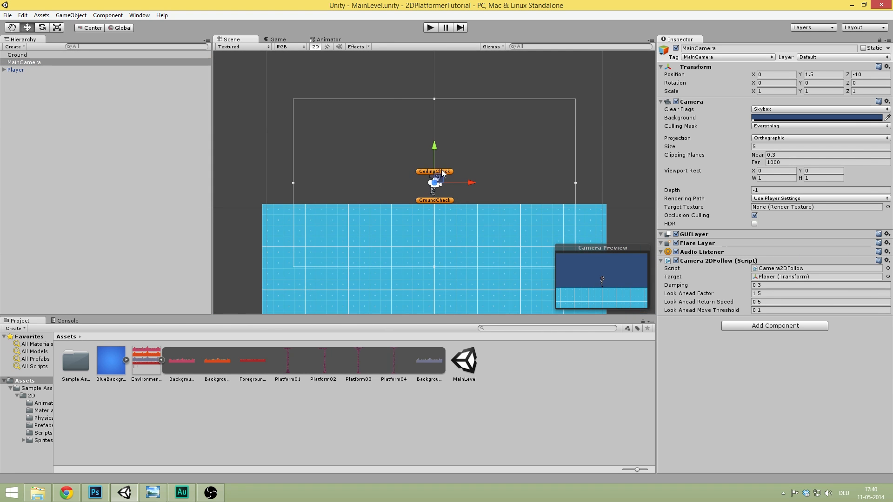
{"action": "left_click", "coordinate": [301, 39]}
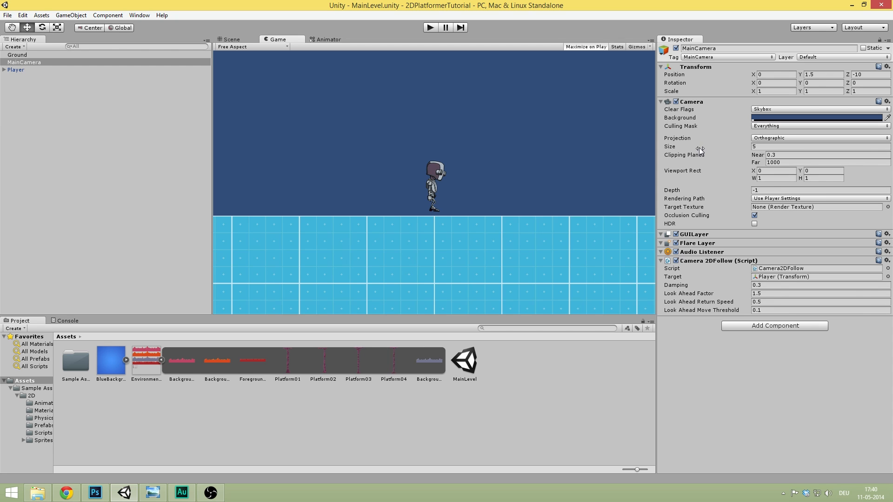
{"action": "left_click_drag", "start_coordinate": [694, 148], "coordinate": [782, 152]}
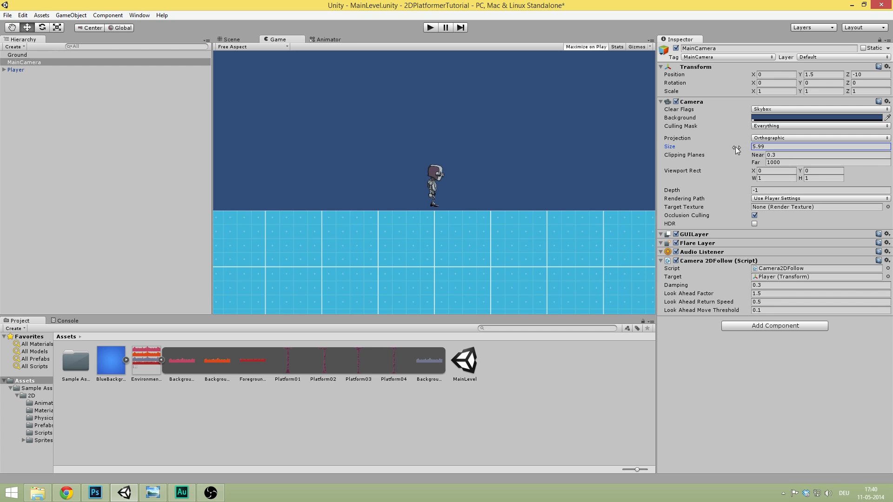
{"action": "left_click_drag", "start_coordinate": [696, 149], "coordinate": [761, 149]}
{"action": "double_click", "coordinate": [761, 147]}
{"action": "type", "text": "15"}
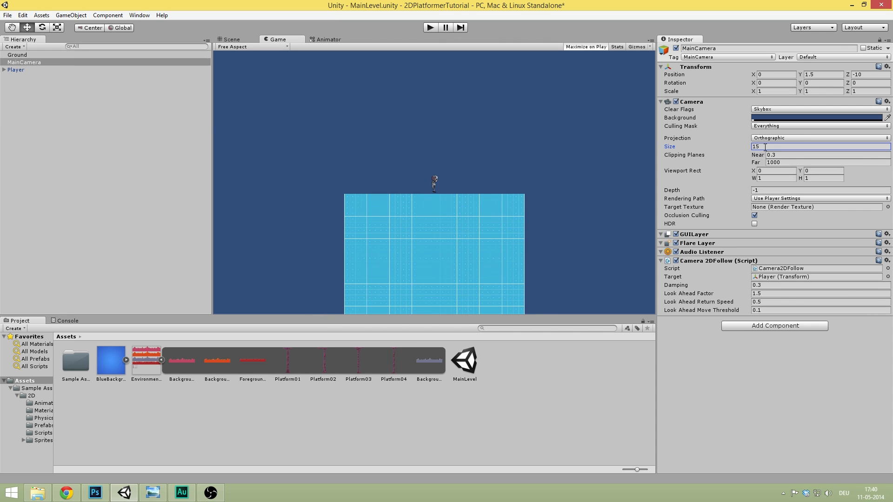
- Play and stop the game to test the wider view, then open the Projection dropdown
{"action": "left_click", "coordinate": [430, 28]}
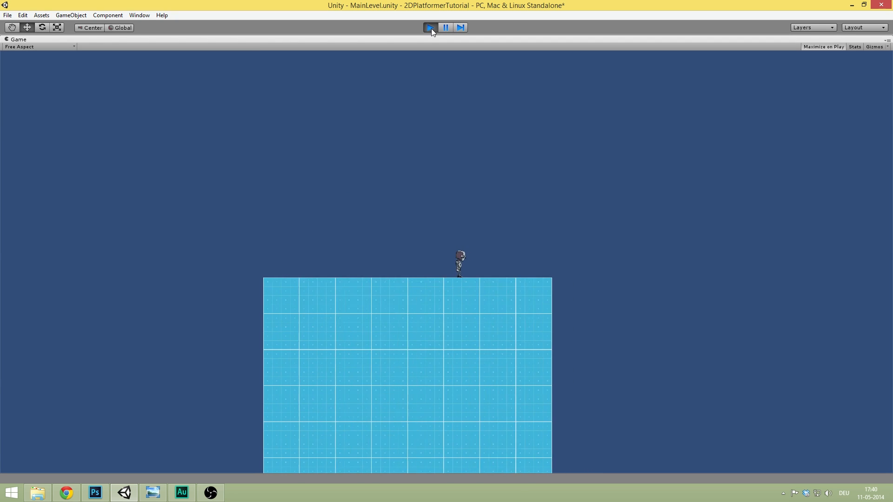
{"action": "left_click", "coordinate": [431, 28]}
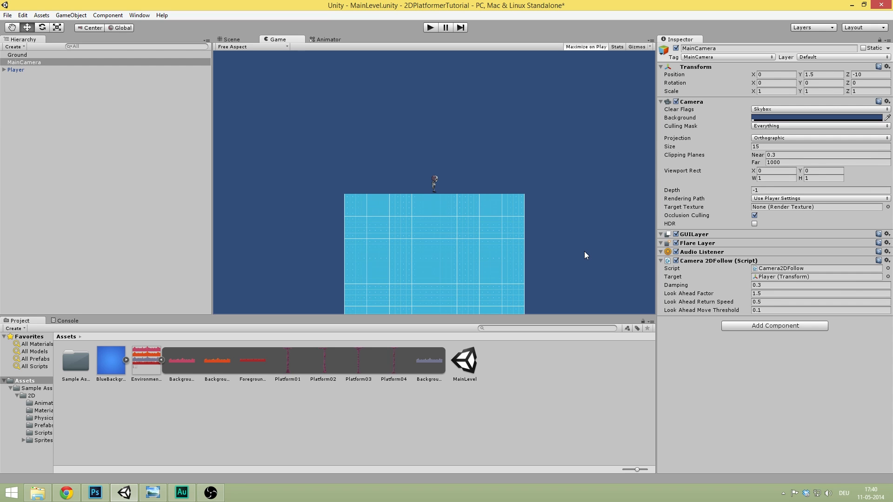
{"action": "left_click", "coordinate": [780, 138]}
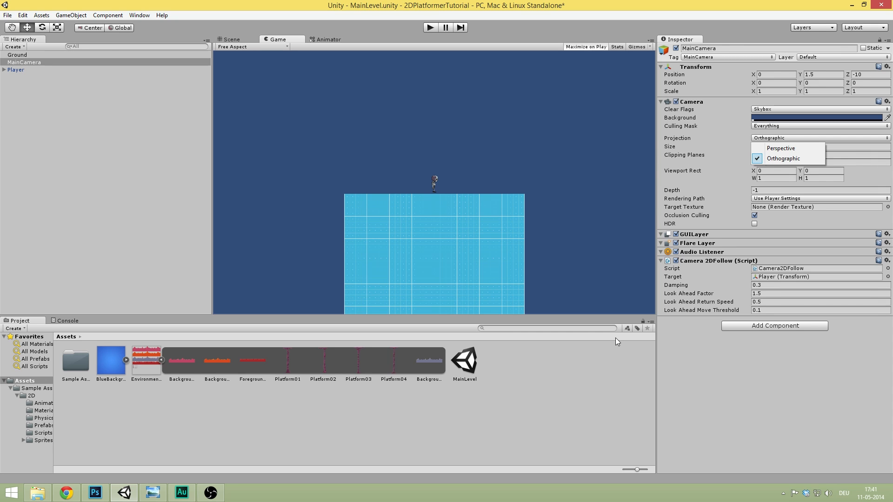
- Leave the projection unchanged, return to the Scene view, and delete the blue Ground object
{"action": "left_click", "coordinate": [362, 471]}
{"action": "left_click", "coordinate": [353, 465]}
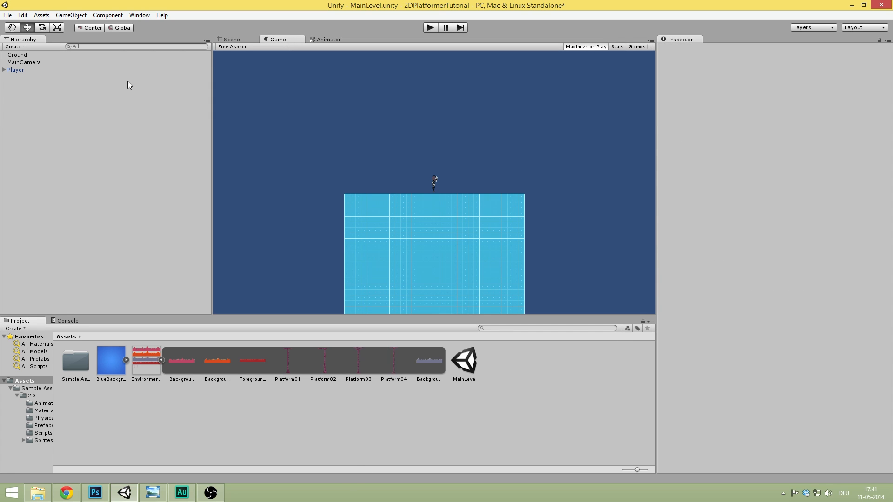
{"action": "left_click", "coordinate": [238, 40]}
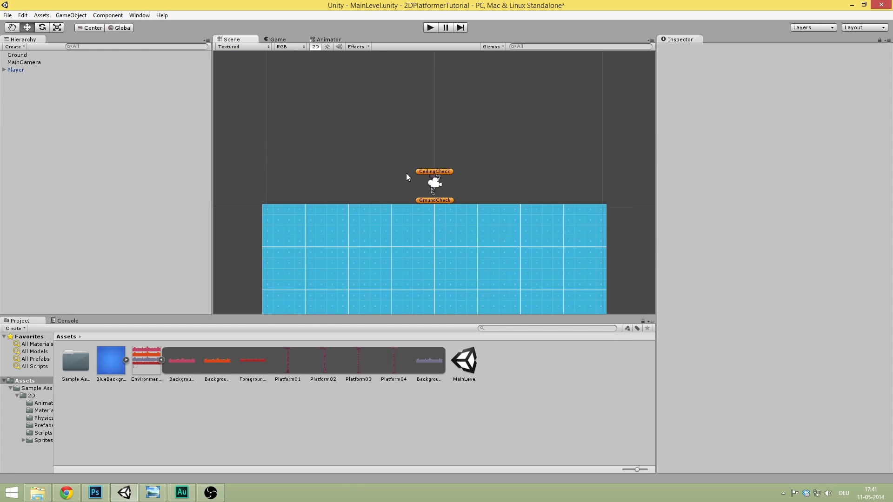
{"action": "scroll", "coordinate": [406, 173], "scroll_direction": "up", "scroll_amount": 5}
{"action": "middle_click_drag", "start_coordinate": [386, 151], "coordinate": [383, 139]}
{"action": "scroll", "coordinate": [381, 117], "scroll_direction": "down", "scroll_amount": 3}
{"action": "left_click", "coordinate": [424, 202]}
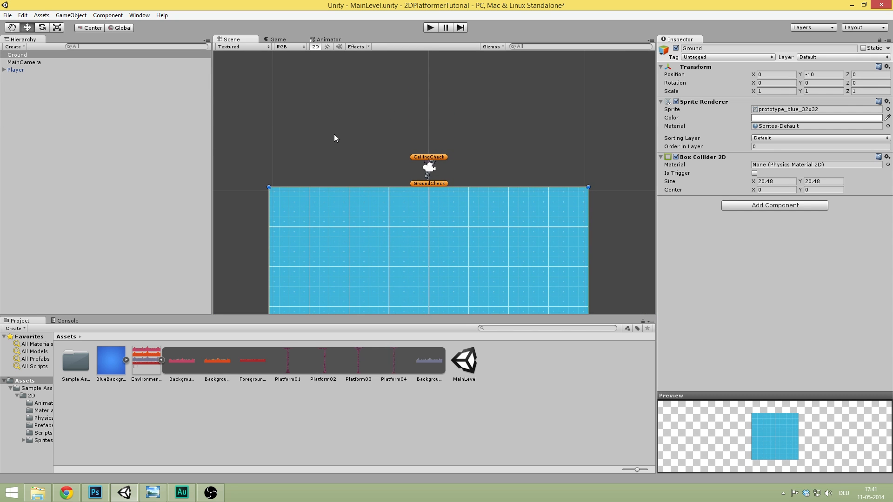
{"action": "key", "text": "Delete"}
{"action": "middle_click_drag", "start_coordinate": [356, 139], "coordinate": [356, 148]}
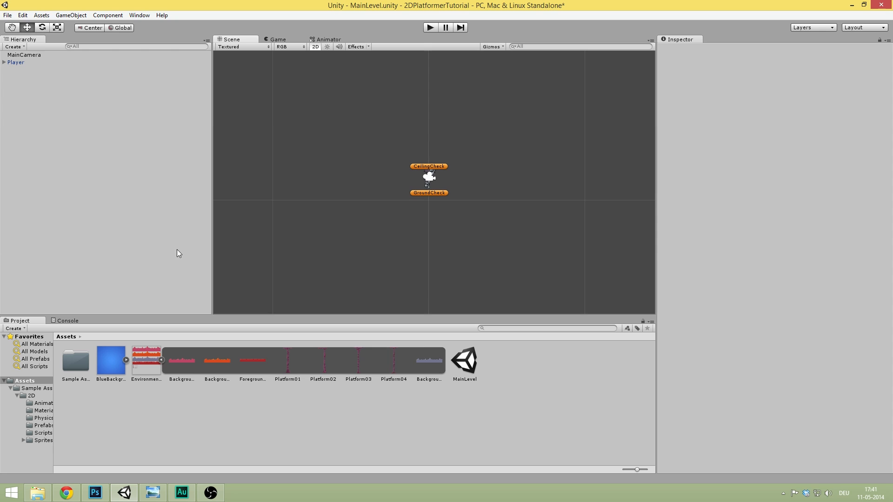
- Preview the atlas sprites and place a Platform01 pillar in the scene below the player
{"action": "left_click", "coordinate": [227, 363]}
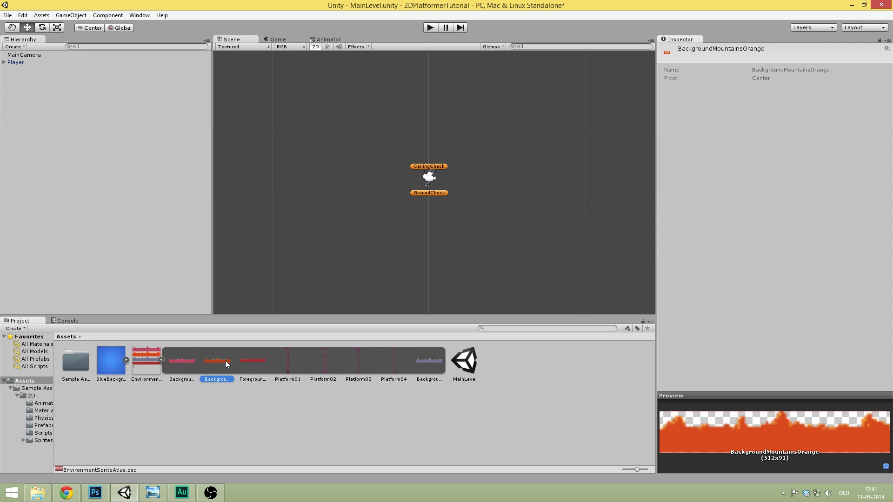
{"action": "left_click", "coordinate": [259, 358]}
{"action": "left_click", "coordinate": [291, 357]}
{"action": "left_click", "coordinate": [325, 360]}
{"action": "left_click", "coordinate": [359, 361]}
{"action": "left_click", "coordinate": [286, 361]}
{"action": "left_click_drag", "start_coordinate": [293, 370], "coordinate": [93, 140]}
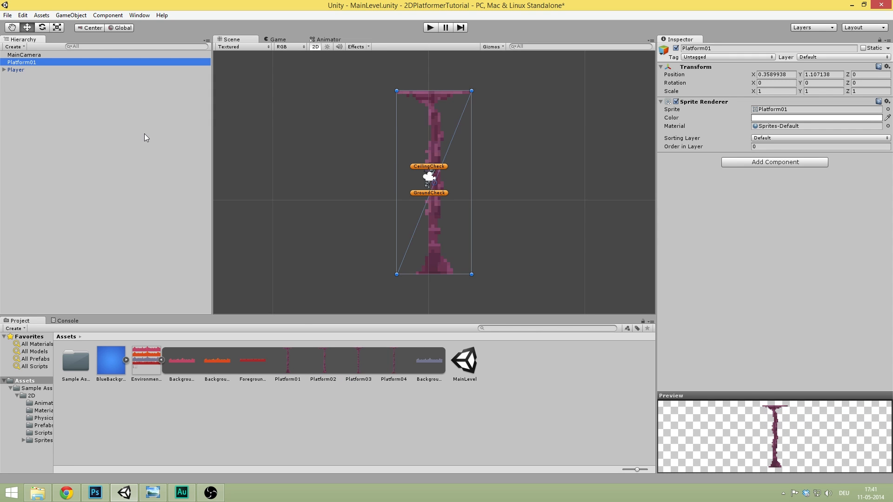
{"action": "left_click_drag", "start_coordinate": [434, 107], "coordinate": [429, 208]}
- Position the Platform01 pillar at X 0, Y -5.5
{"action": "left_click", "coordinate": [794, 77]}
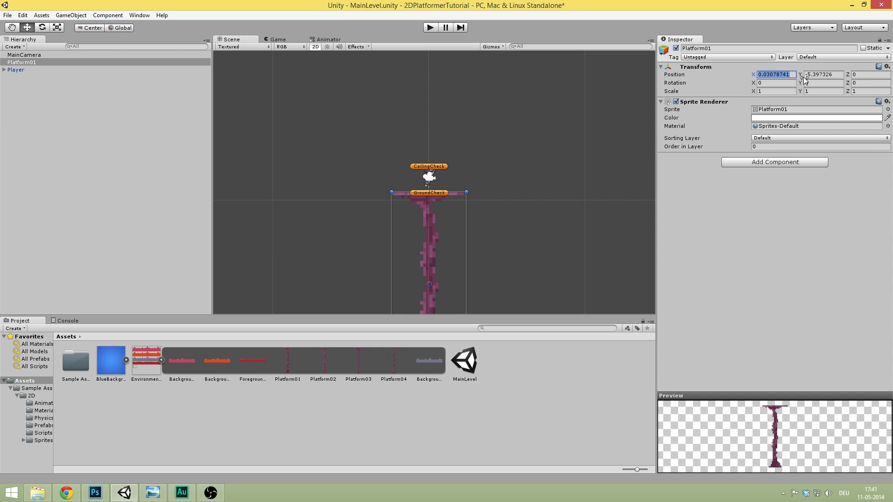
{"action": "type", "text": "0"}
{"action": "key", "text": "Tab"}
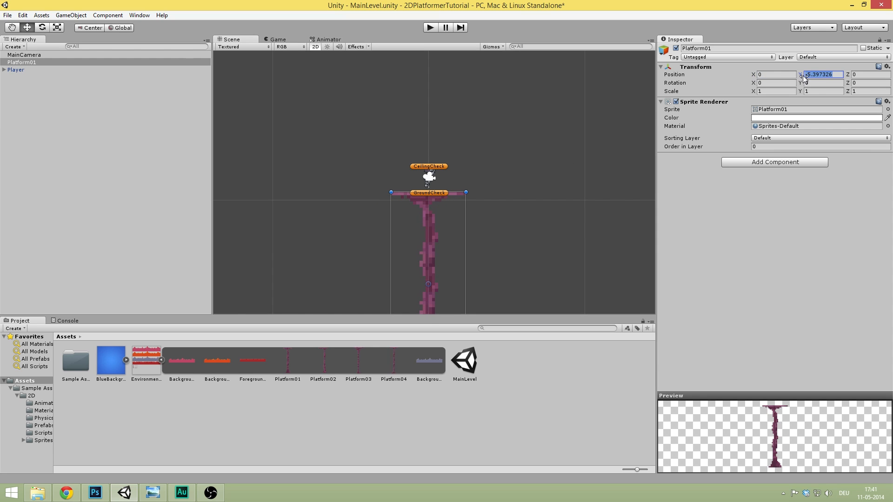
{"action": "type", "text": "-5"}
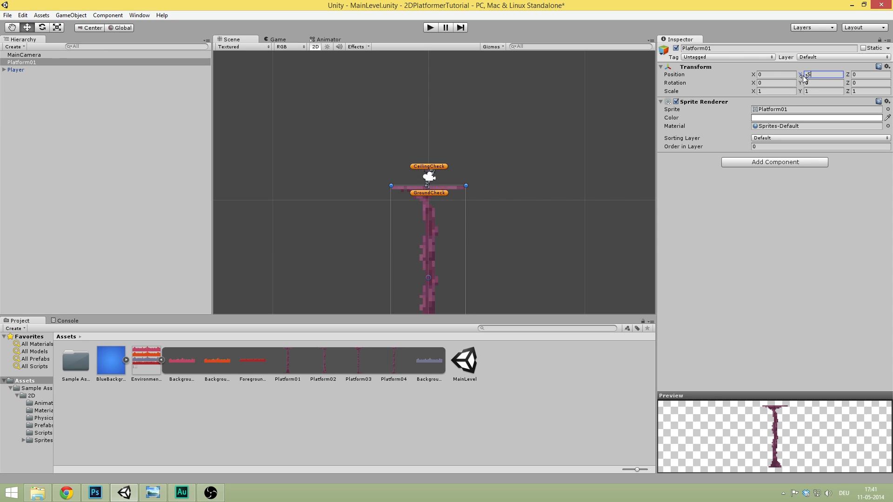
{"action": "key", "text": "BackSpace"}
{"action": "type", "text": "6"}
{"action": "key", "text": "BackSpace"}
{"action": "type", "text": "5.6"}
{"action": "key", "text": "BackSpace"}
{"action": "type", "text": "5"}
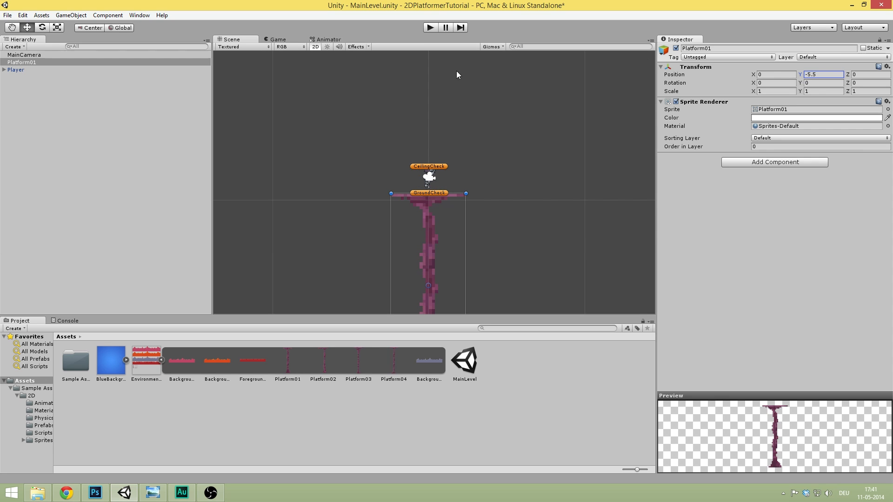
{"action": "scroll", "coordinate": [457, 172], "scroll_direction": "up", "scroll_amount": 5}
{"action": "scroll", "coordinate": [473, 111], "scroll_direction": "down", "scroll_amount": 3}
- Add a Box Collider 2D to Platform01 and check it along the pillar
{"action": "left_click", "coordinate": [774, 167]}
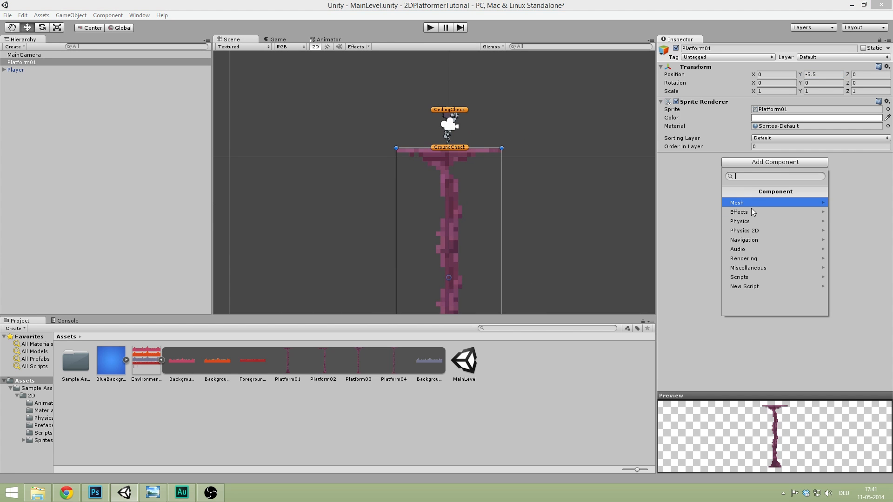
{"action": "left_click", "coordinate": [768, 230]}
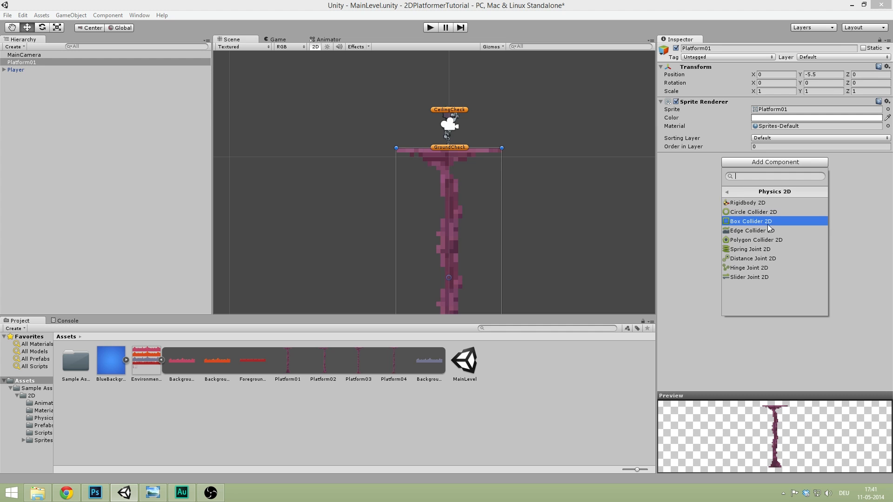
{"action": "left_click", "coordinate": [766, 221]}
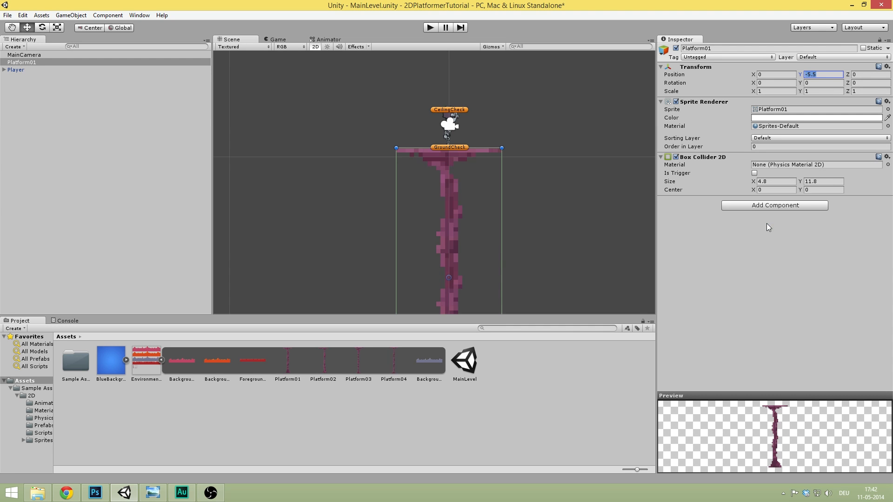
{"action": "scroll", "coordinate": [528, 121], "scroll_direction": "down", "scroll_amount": 5}
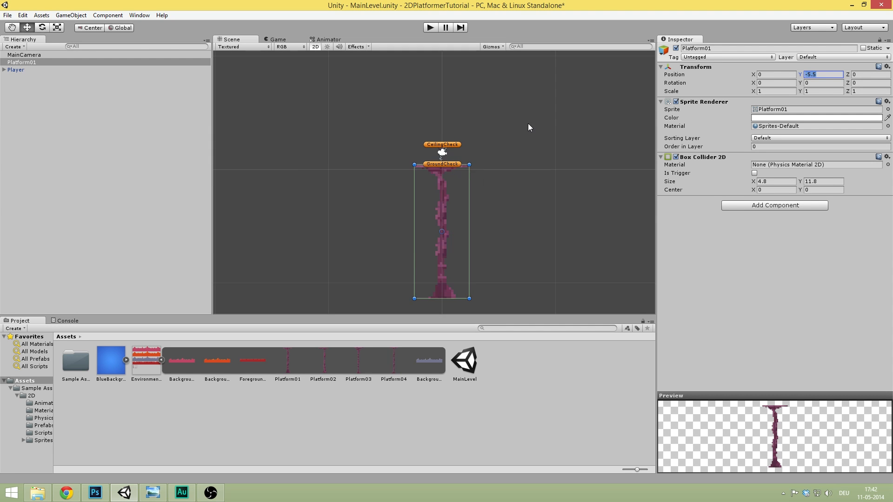
{"action": "scroll", "coordinate": [532, 116], "scroll_direction": "up", "scroll_amount": 5}
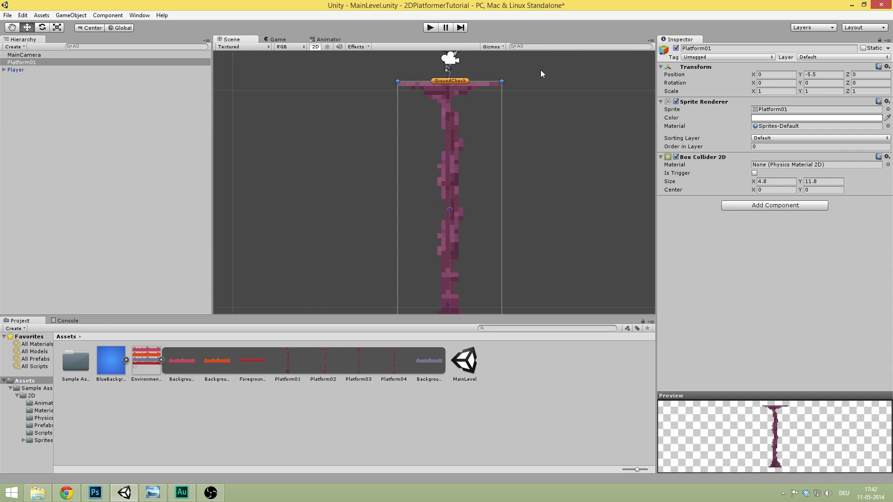
{"action": "scroll", "coordinate": [511, 136], "scroll_direction": "up", "scroll_amount": 1}
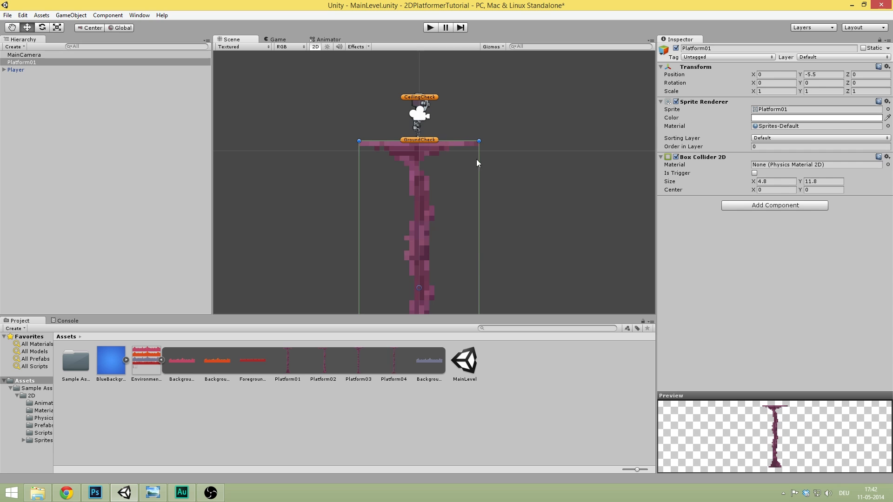
{"action": "middle_click_drag", "start_coordinate": [422, 196], "coordinate": [429, 72]}
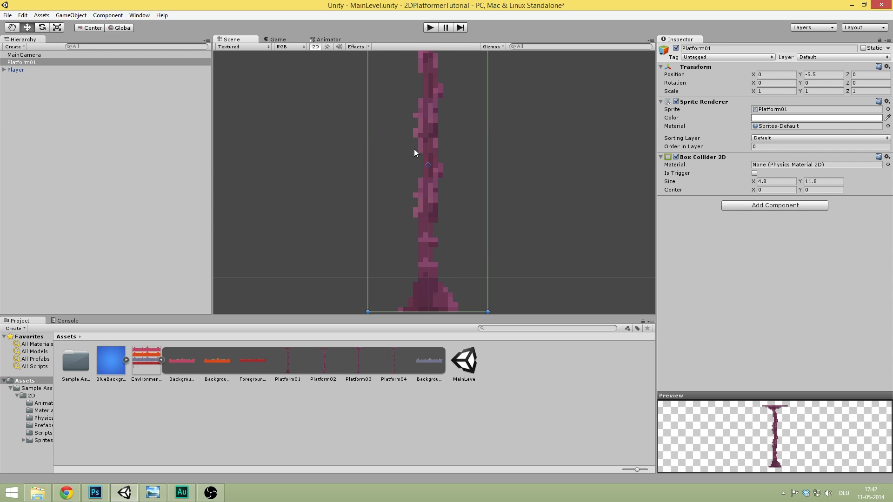
{"action": "middle_click_drag", "start_coordinate": [414, 149], "coordinate": [430, 272]}
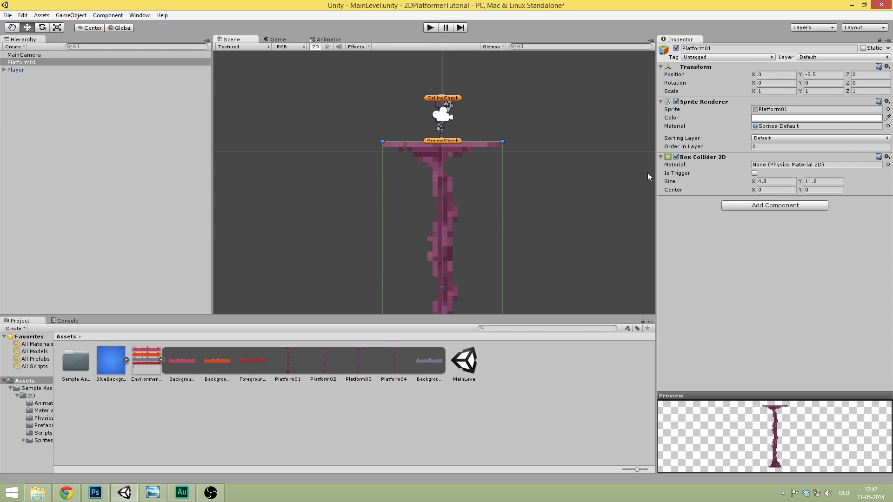
{"action": "middle_click_drag", "start_coordinate": [439, 196], "coordinate": [427, 107]}
{"action": "middle_click_drag", "start_coordinate": [444, 181], "coordinate": [443, 215]}
{"action": "middle_click_drag", "start_coordinate": [442, 158], "coordinate": [435, 198]}
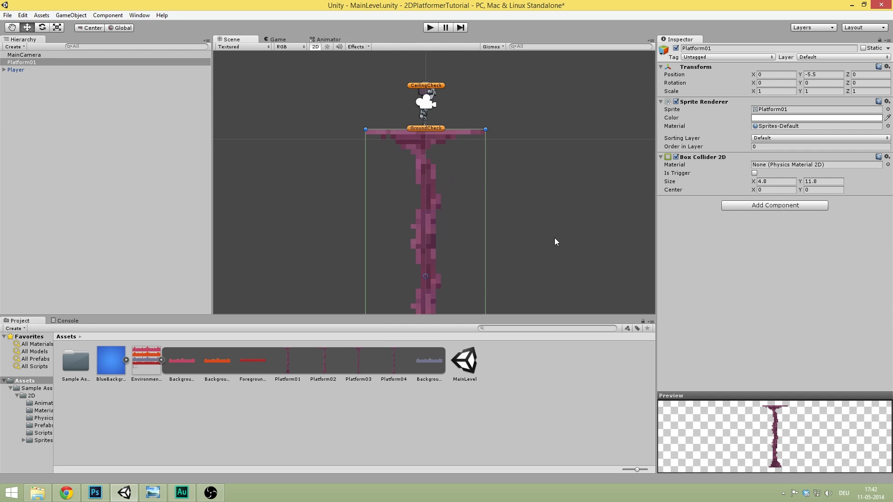
- Add a Polygon Collider 2D to Platform01, inspect its outline, then remove that component
{"action": "left_click", "coordinate": [778, 201]}
{"action": "left_click", "coordinate": [778, 276]}
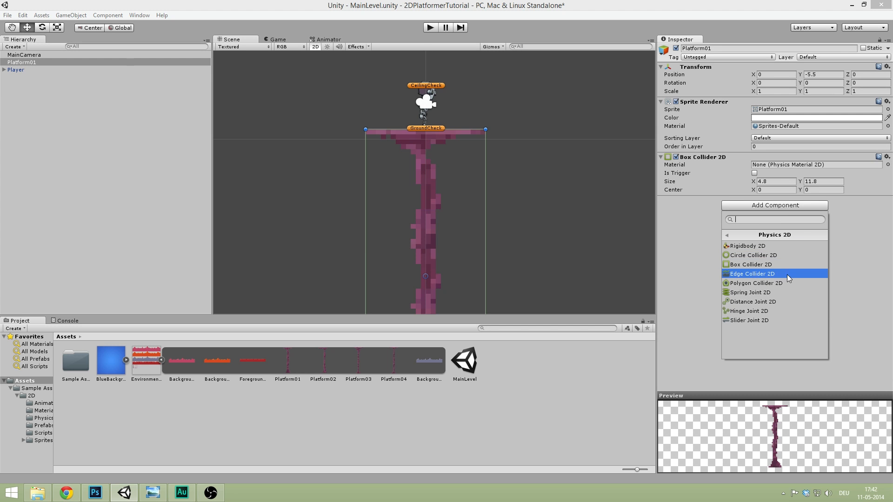
{"action": "left_click", "coordinate": [788, 282]}
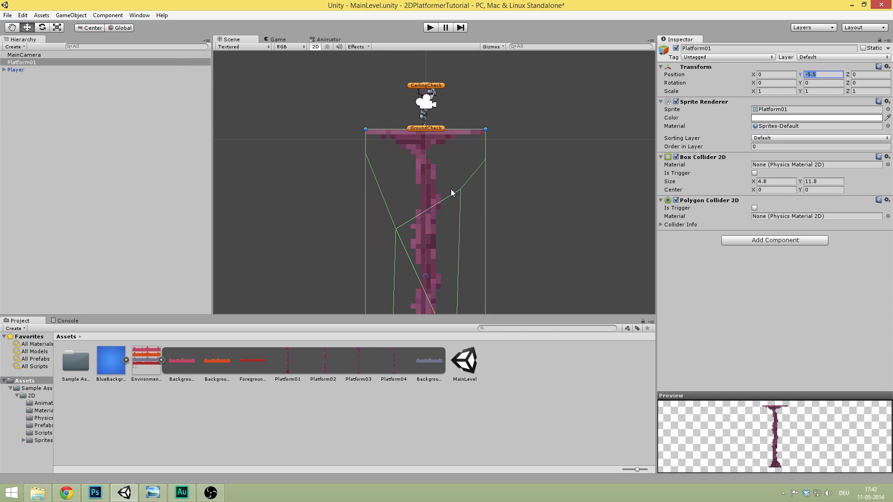
{"action": "middle_click_drag", "start_coordinate": [434, 260], "coordinate": [439, 118]}
{"action": "scroll", "coordinate": [410, 122], "scroll_direction": "down", "scroll_amount": 1}
{"action": "scroll", "coordinate": [410, 123], "scroll_direction": "up", "scroll_amount": 2}
{"action": "middle_click_drag", "start_coordinate": [486, 136], "coordinate": [499, 247]}
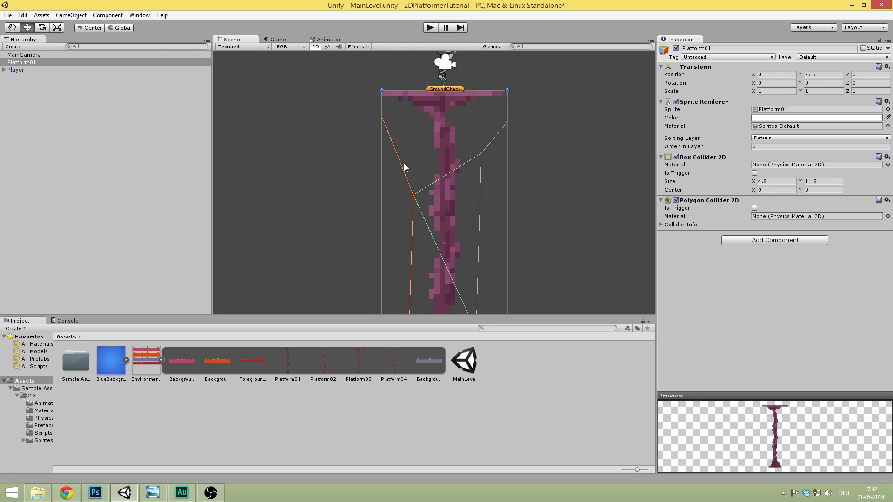
{"action": "right_click", "coordinate": [692, 201]}
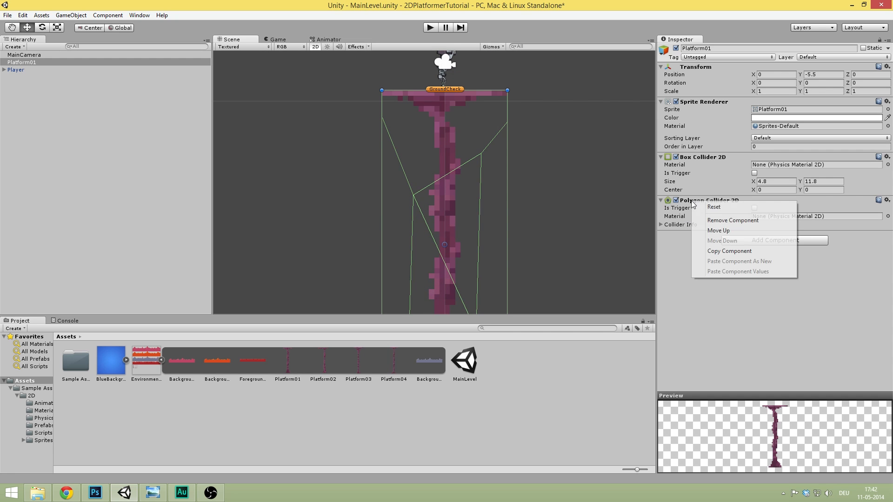
{"action": "left_click", "coordinate": [733, 221]}
{"action": "middle_click_drag", "start_coordinate": [334, 129], "coordinate": [322, 174]}
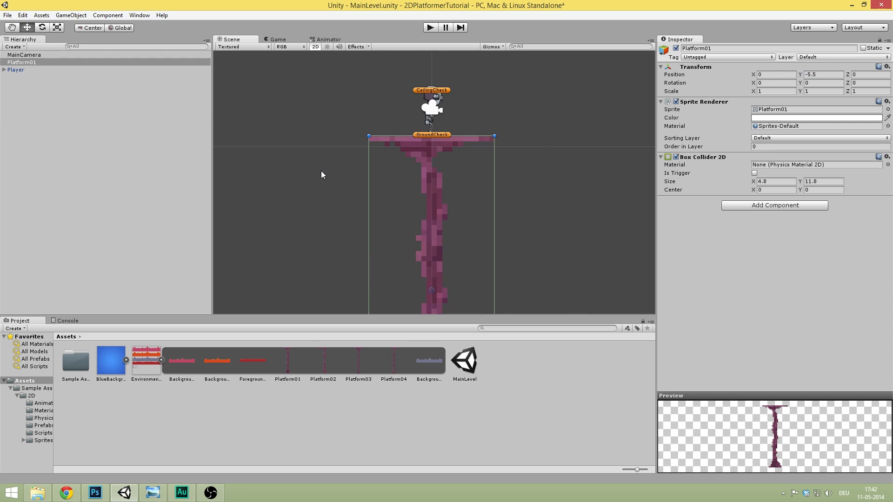
{"action": "left_click", "coordinate": [44, 62]}
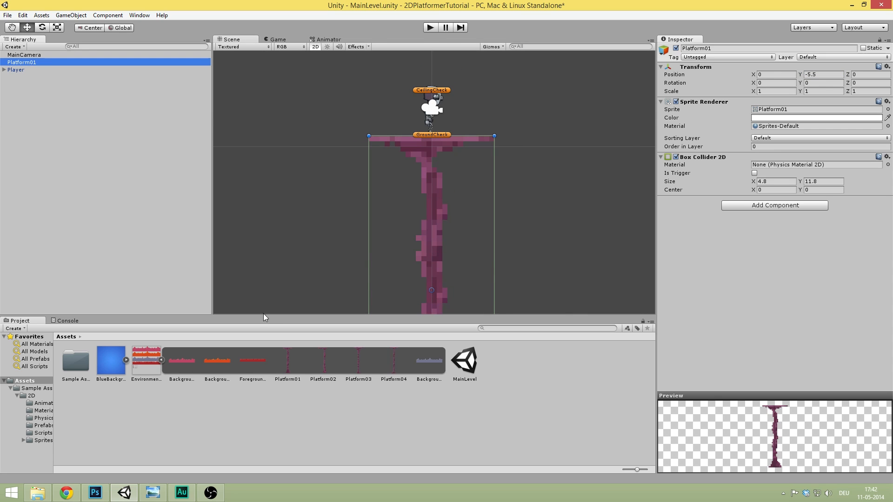
- Add Platform02 to the scene and set its position to X 0, Y -5.5
{"action": "scroll", "coordinate": [400, 200], "scroll_direction": "down", "scroll_amount": 3}
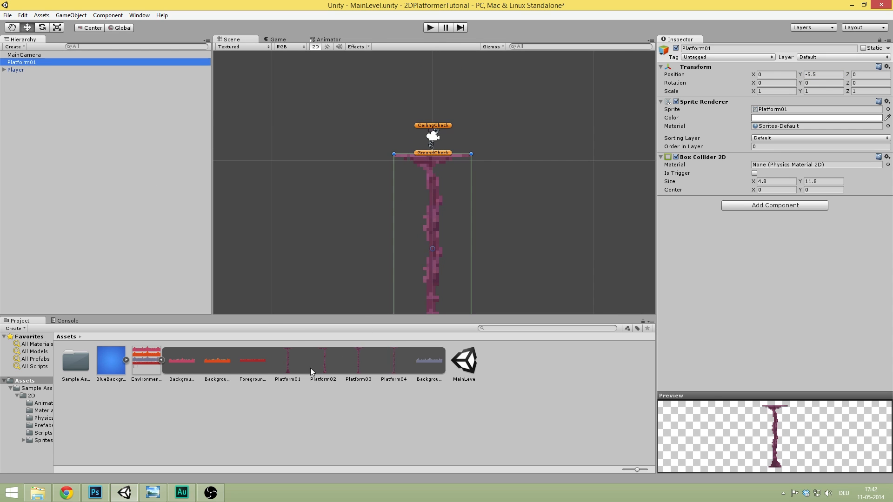
{"action": "left_click_drag", "start_coordinate": [329, 363], "coordinate": [95, 163]}
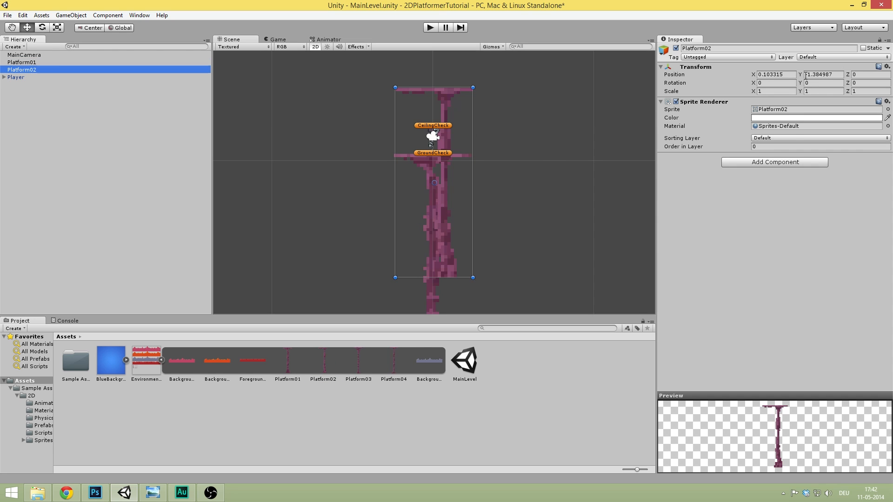
{"action": "left_click", "coordinate": [783, 69]}
{"action": "left_click", "coordinate": [780, 66]}
{"action": "left_click", "coordinate": [787, 75]}
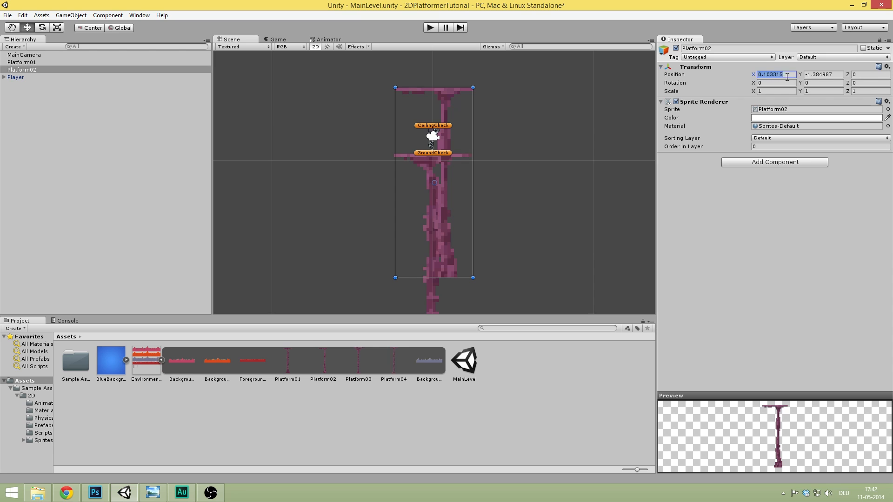
{"action": "type", "text": "0"}
{"action": "key", "text": "Tab"}
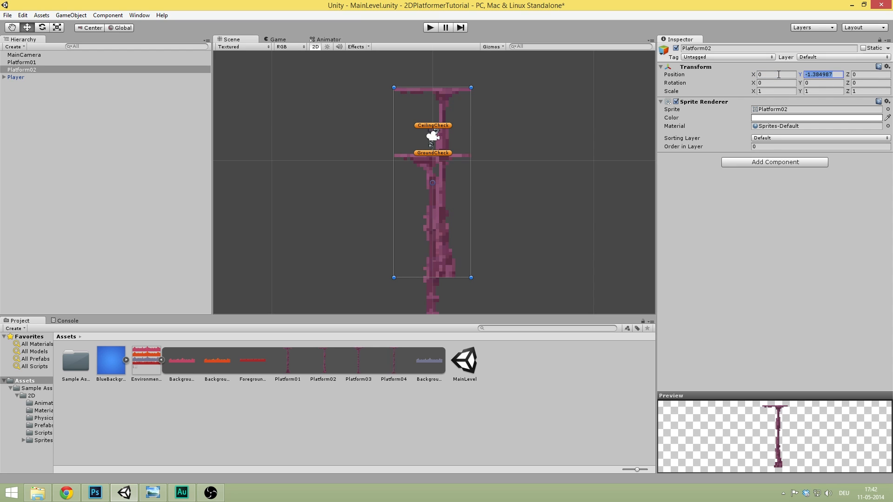
{"action": "type", "text": "-5.5"}
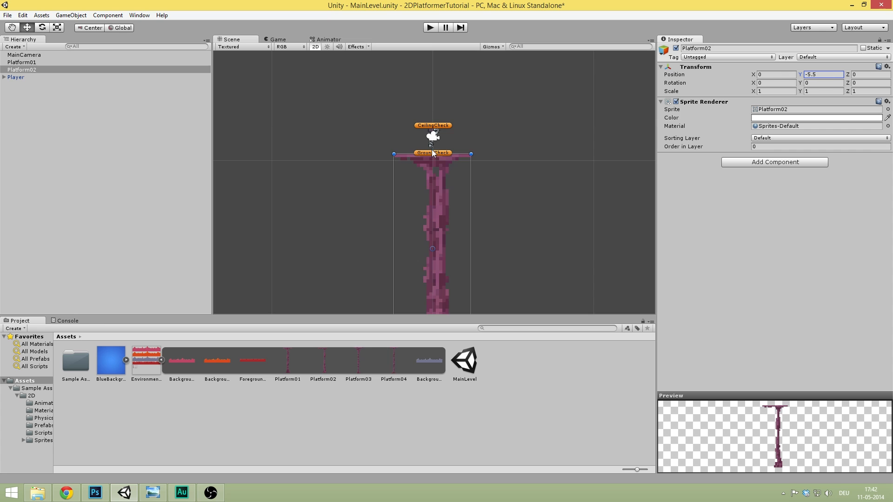
- Drag Platform02 to the right of Platform01 so their tops meet
{"action": "scroll", "coordinate": [435, 147], "scroll_direction": "up", "scroll_amount": 6}
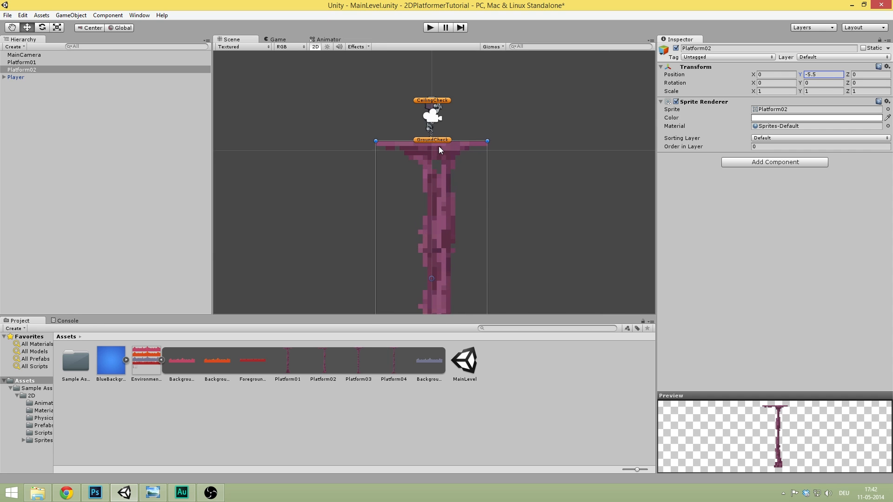
{"action": "left_click_drag", "start_coordinate": [441, 135], "coordinate": [615, 130]}
{"action": "left_click", "coordinate": [581, 97]}
{"action": "scroll", "coordinate": [575, 97], "scroll_direction": "up", "scroll_amount": 3}
{"action": "middle_click_drag", "start_coordinate": [580, 91], "coordinate": [432, 131]}
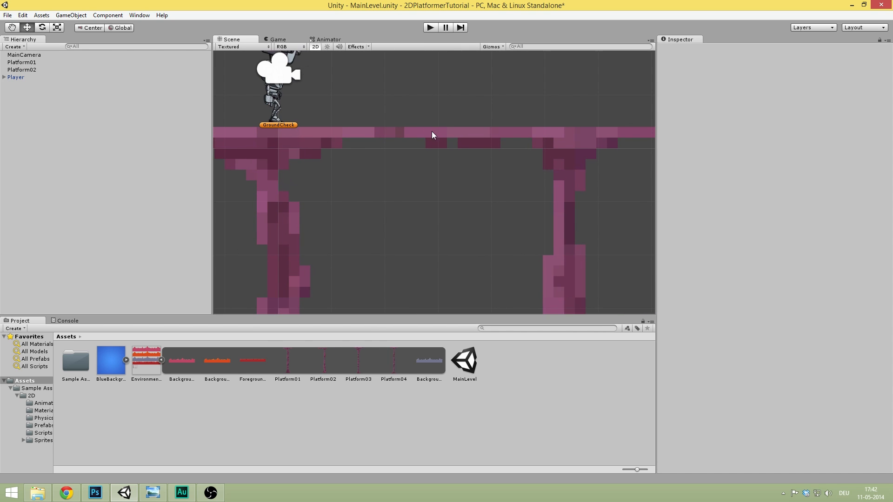
{"action": "left_click", "coordinate": [450, 133]}
{"action": "mouse_move", "coordinate": [461, 138]}
{"action": "left_mouse_down"}
{"action": "mouse_move", "coordinate": [483, 138]}
{"action": "mouse_move", "coordinate": [462, 135]}
{"action": "left_mouse_up"}
- Fine-tune Platform02's position until the seam with Platform01's top is closed
{"action": "scroll", "coordinate": [462, 134], "scroll_direction": "up", "scroll_amount": 5}
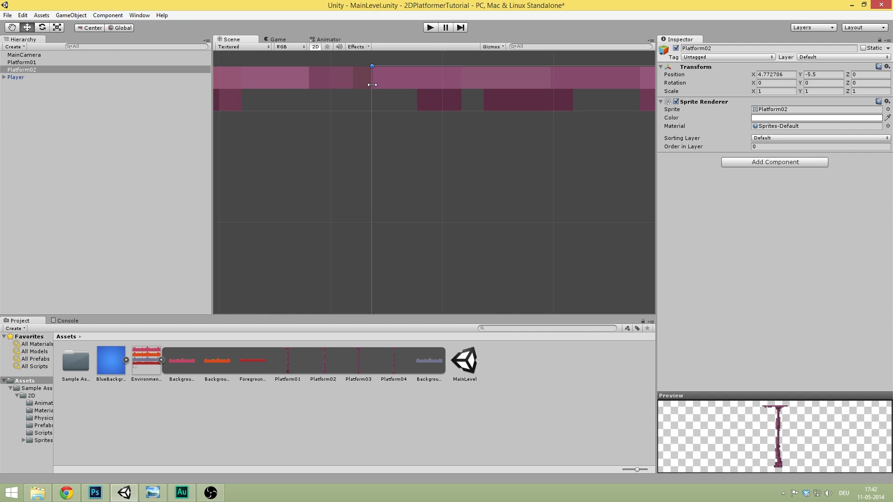
{"action": "scroll", "coordinate": [505, 132], "scroll_direction": "up", "scroll_amount": 2}
{"action": "middle_click_drag", "start_coordinate": [515, 117], "coordinate": [464, 160]}
{"action": "left_click_drag", "start_coordinate": [464, 160], "coordinate": [488, 157]}
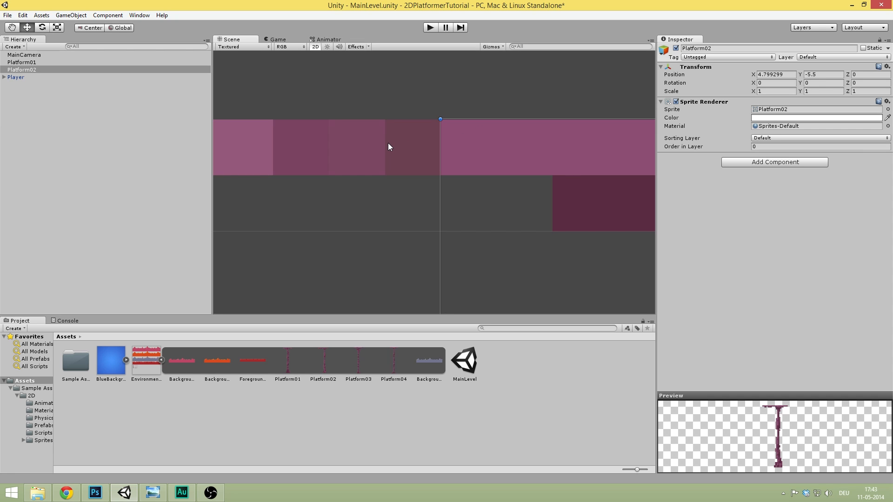
{"action": "mouse_move", "coordinate": [509, 155]}
{"action": "left_mouse_down"}
{"action": "mouse_move", "coordinate": [535, 149]}
{"action": "mouse_move", "coordinate": [490, 155]}
{"action": "mouse_move", "coordinate": [513, 130]}
{"action": "mouse_move", "coordinate": [465, 151]}
{"action": "mouse_move", "coordinate": [535, 155]}
{"action": "mouse_move", "coordinate": [511, 148]}
{"action": "left_mouse_up"}
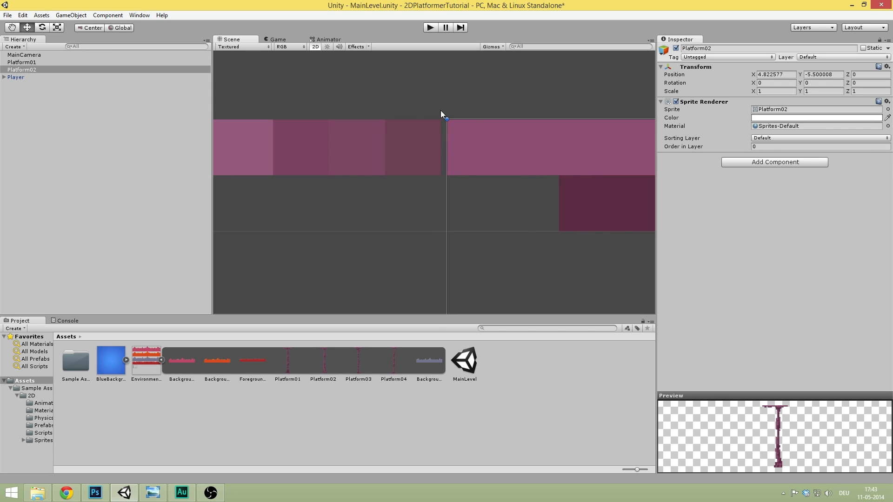
{"action": "left_click", "coordinate": [475, 102]}
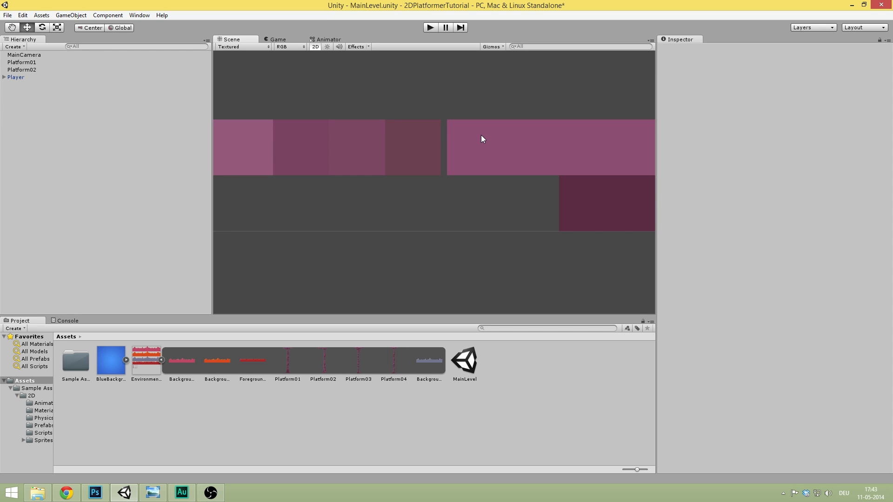
{"action": "left_click", "coordinate": [481, 135]}
{"action": "left_click_drag", "start_coordinate": [482, 135], "coordinate": [481, 132]}
{"action": "left_click", "coordinate": [477, 89]}
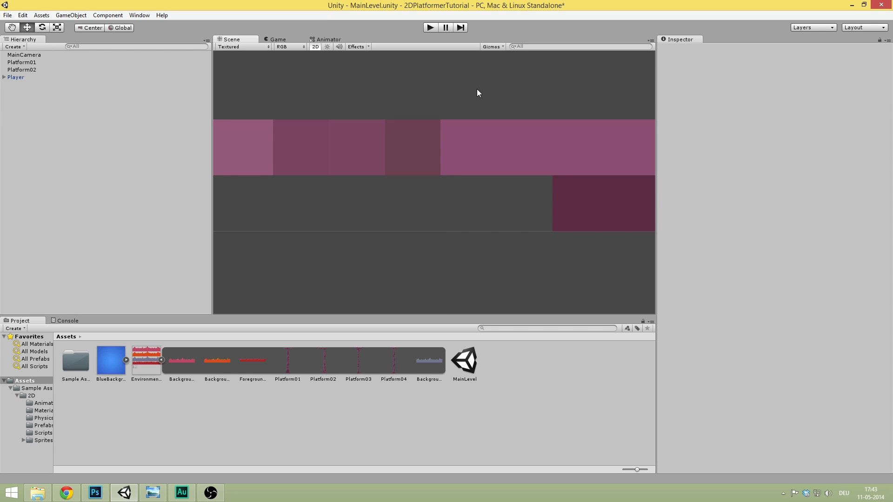
- Save the scene and add a Box Collider 2D to Platform02
{"action": "key", "text": "ctrl+s"}
{"action": "scroll", "coordinate": [418, 130], "scroll_direction": "down", "scroll_amount": 5}
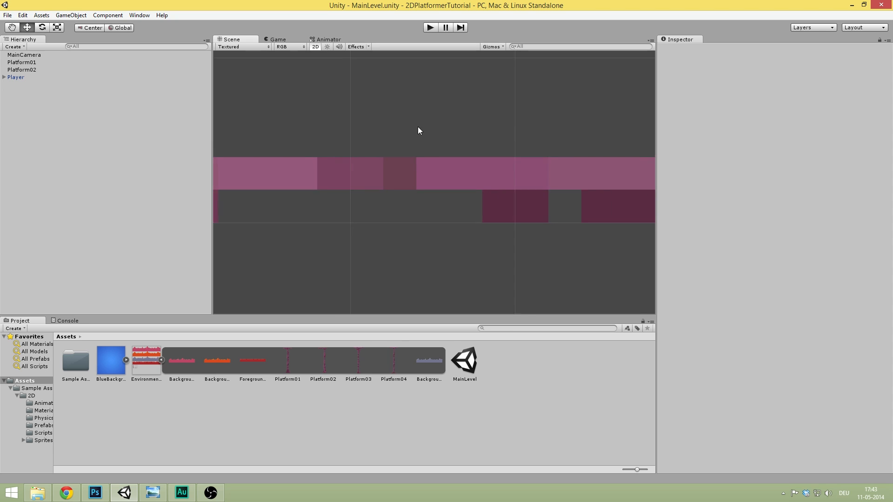
{"action": "scroll", "coordinate": [440, 119], "scroll_direction": "down", "scroll_amount": 10}
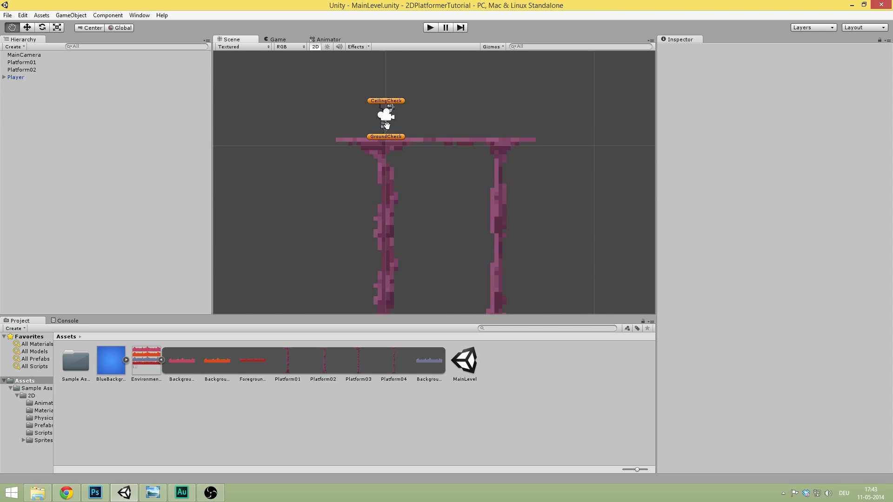
{"action": "left_click", "coordinate": [474, 121]}
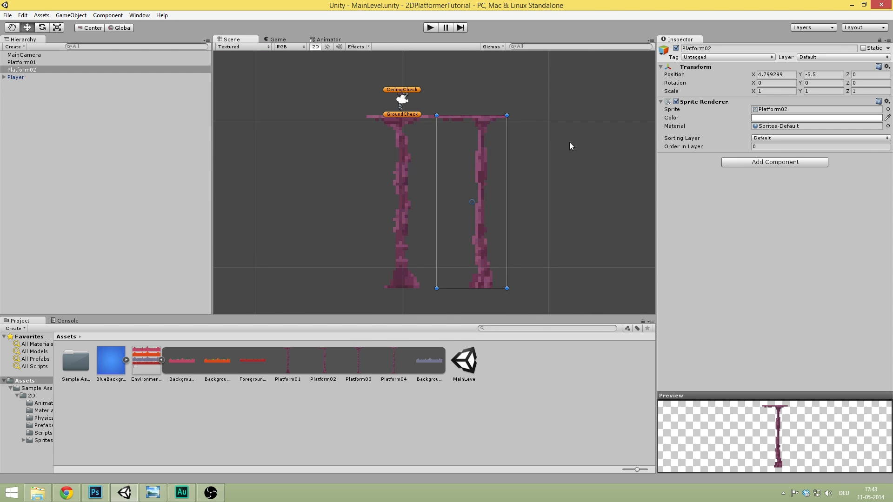
{"action": "left_click", "coordinate": [773, 162]}
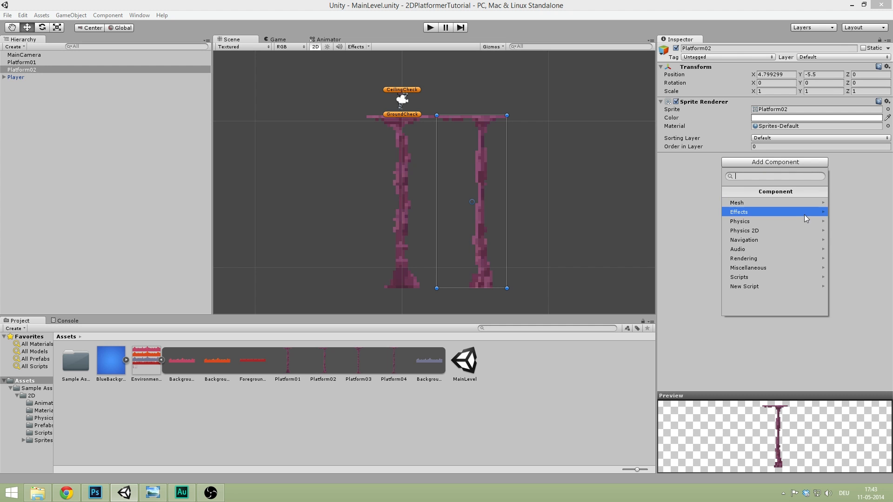
{"action": "left_click", "coordinate": [784, 230]}
{"action": "left_click", "coordinate": [787, 222]}
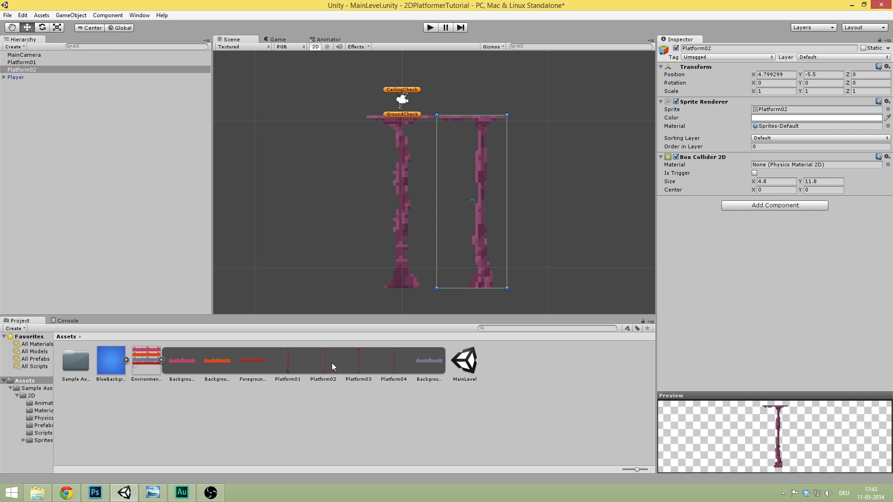
- Add Platform03 to the scene and set its position to X 0, Y -5.5
{"action": "left_click_drag", "start_coordinate": [361, 362], "coordinate": [81, 127]}
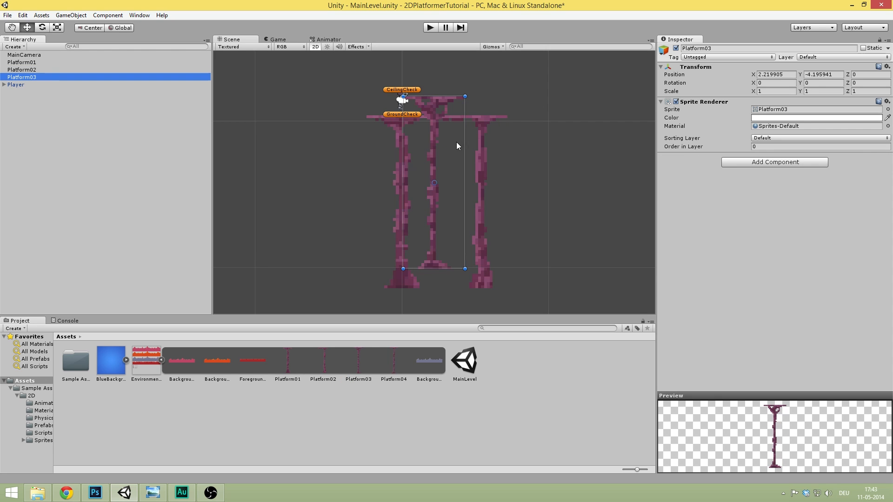
{"action": "left_click_drag", "start_coordinate": [436, 105], "coordinate": [349, 123]}
{"action": "left_click", "coordinate": [771, 74]}
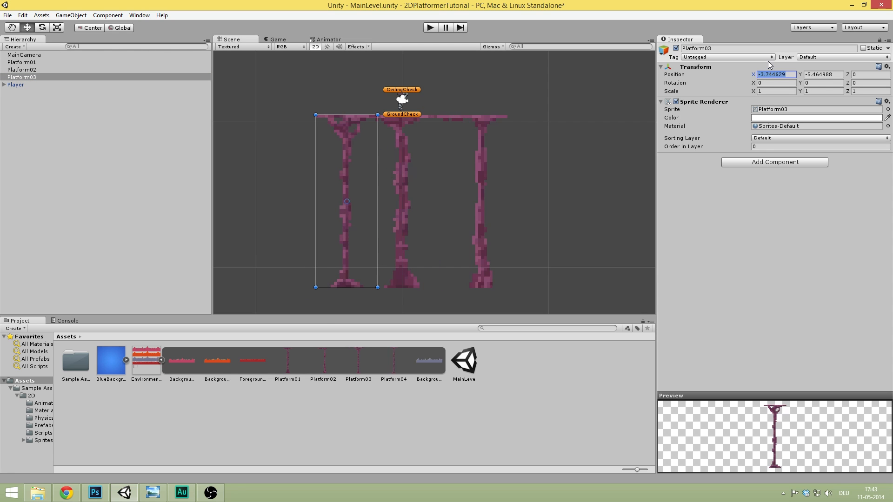
{"action": "type", "text": "0"}
{"action": "key", "text": "Tab"}
{"action": "type", "text": "-5.5"}
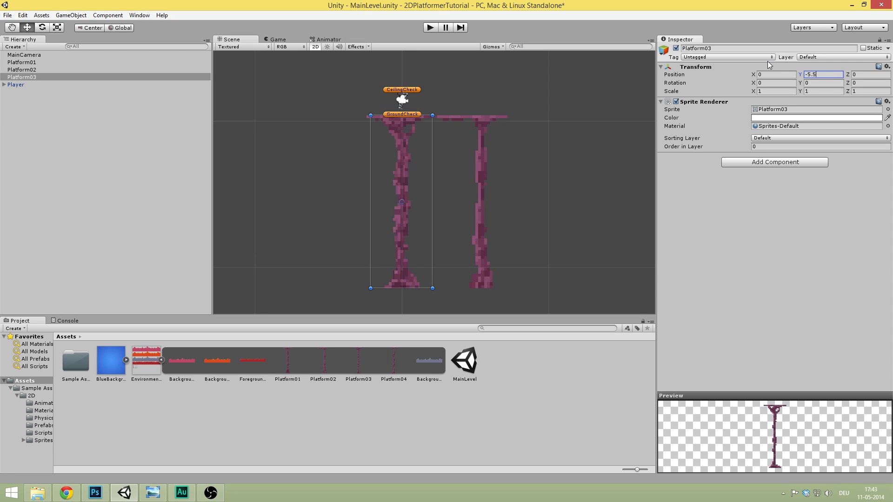
- Slide Platform03 left with the Move tool until its top joins the neighbouring platform
{"action": "scroll", "coordinate": [429, 164], "scroll_direction": "up", "scroll_amount": 5}
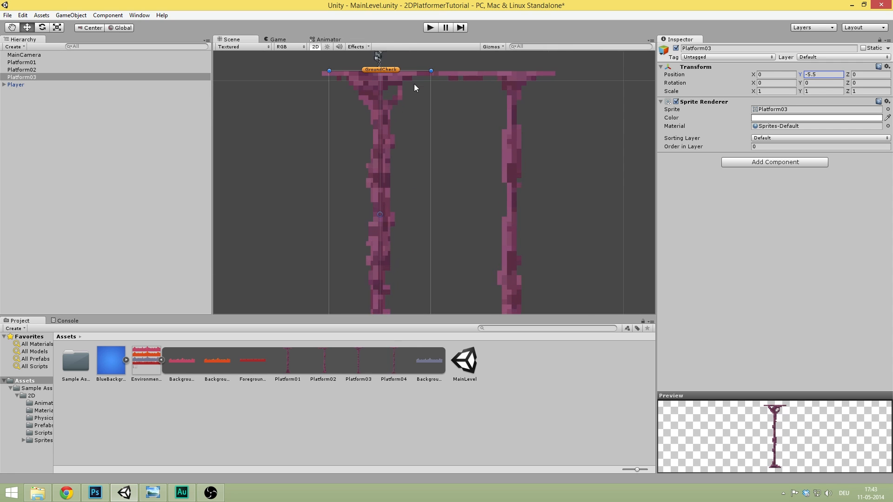
{"action": "middle_click_drag", "start_coordinate": [396, 97], "coordinate": [489, 115]}
{"action": "scroll", "coordinate": [491, 105], "scroll_direction": "up", "scroll_amount": 11}
{"action": "middle_click_drag", "start_coordinate": [520, 72], "coordinate": [473, 236]}
{"action": "scroll", "coordinate": [481, 221], "scroll_direction": "up", "scroll_amount": 5}
{"action": "left_click_drag", "start_coordinate": [471, 210], "coordinate": [208, 211]}
{"action": "scroll", "coordinate": [336, 170], "scroll_direction": "up", "scroll_amount": 2}
{"action": "scroll", "coordinate": [337, 169], "scroll_direction": "up", "scroll_amount": 7}
{"action": "middle_click_drag", "start_coordinate": [283, 187], "coordinate": [449, 246]}
{"action": "scroll", "coordinate": [488, 106], "scroll_direction": "up", "scroll_amount": 11}
{"action": "key", "text": "w"}
{"action": "scroll", "coordinate": [432, 186], "scroll_direction": "up", "scroll_amount": 5}
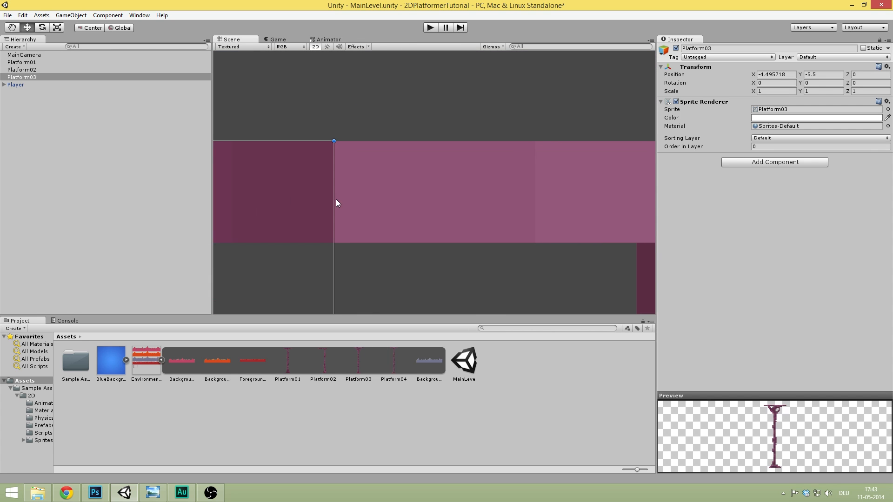
{"action": "left_click_drag", "start_coordinate": [279, 197], "coordinate": [281, 200]}
{"action": "left_click", "coordinate": [380, 120]}
- Drag the Platform04 sprite into the Hierarchy
{"action": "scroll", "coordinate": [381, 119], "scroll_direction": "down", "scroll_amount": 20}
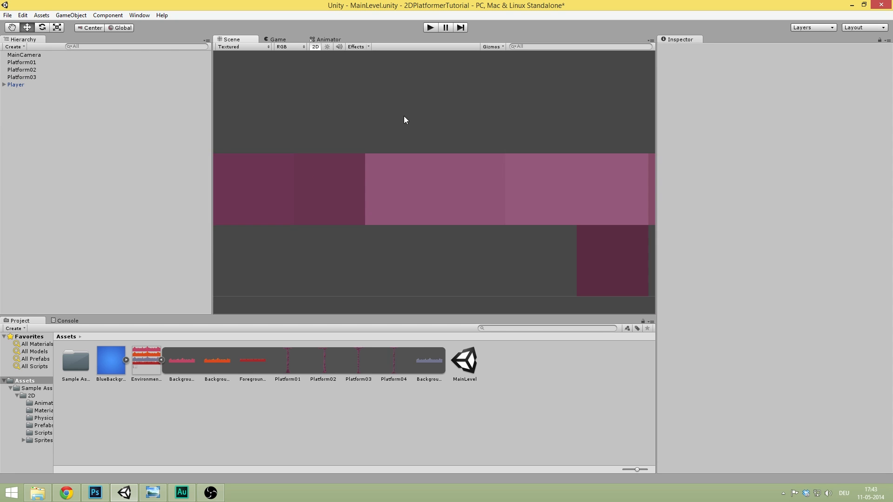
{"action": "scroll", "coordinate": [425, 149], "scroll_direction": "down", "scroll_amount": 15}
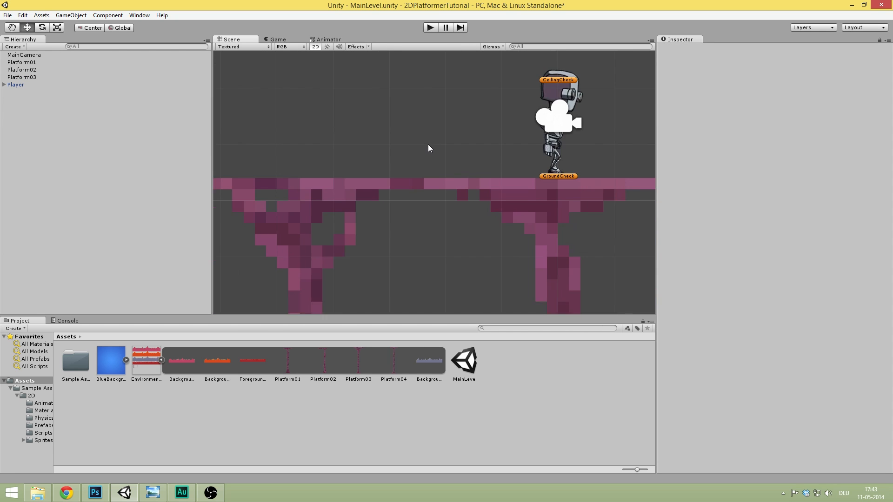
{"action": "scroll", "coordinate": [447, 155], "scroll_direction": "down", "scroll_amount": 8}
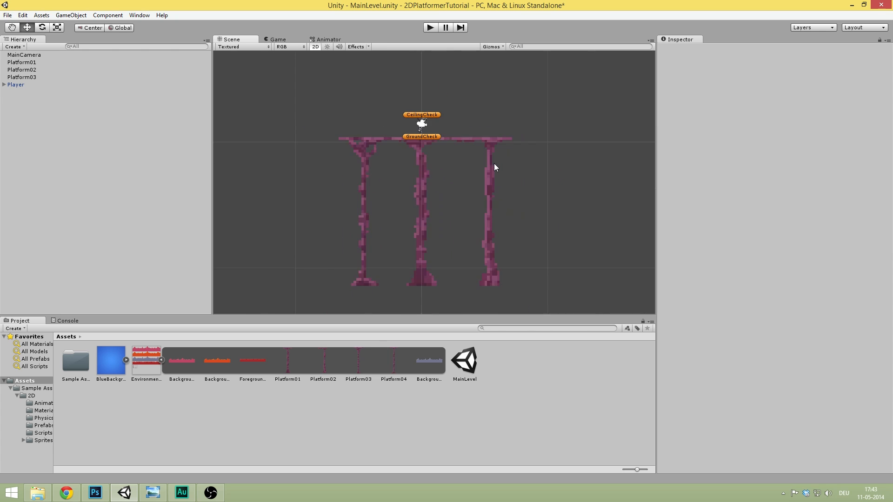
{"action": "scroll", "coordinate": [448, 195], "scroll_direction": "up", "scroll_amount": 10}
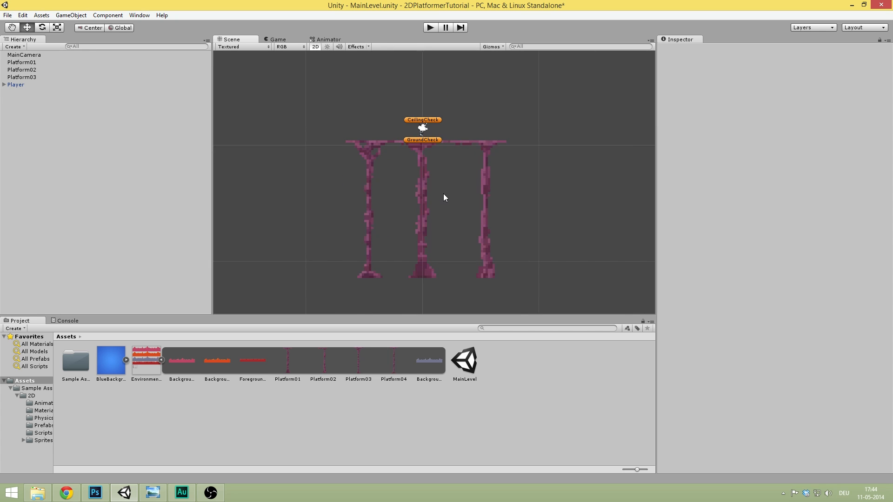
{"action": "scroll", "coordinate": [418, 158], "scroll_direction": "down", "scroll_amount": 2}
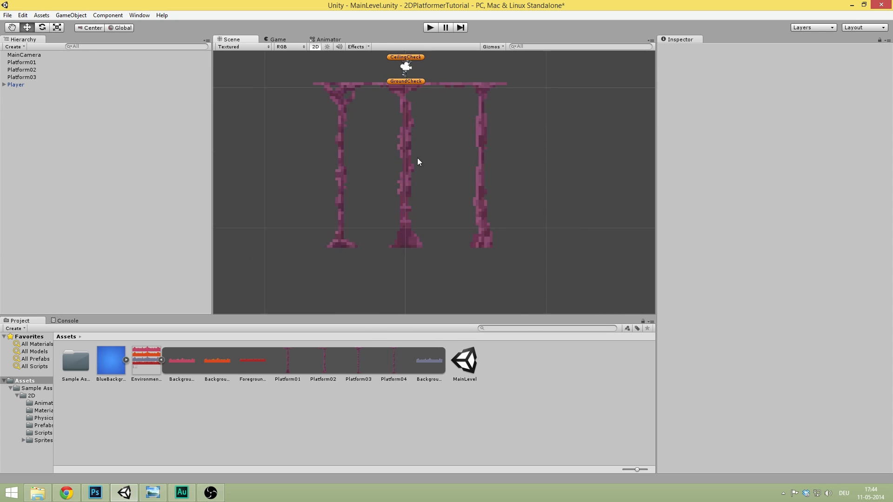
{"action": "middle_click_drag", "start_coordinate": [429, 132], "coordinate": [441, 181]}
{"action": "left_click_drag", "start_coordinate": [397, 355], "coordinate": [78, 160]}
- Add a Box Collider 2D to both Platform03 and Platform04
{"action": "left_click", "coordinate": [33, 78]}
{"action": "left_click", "coordinate": [755, 162]}
{"action": "left_click", "coordinate": [780, 230]}
{"action": "left_click", "coordinate": [789, 221]}
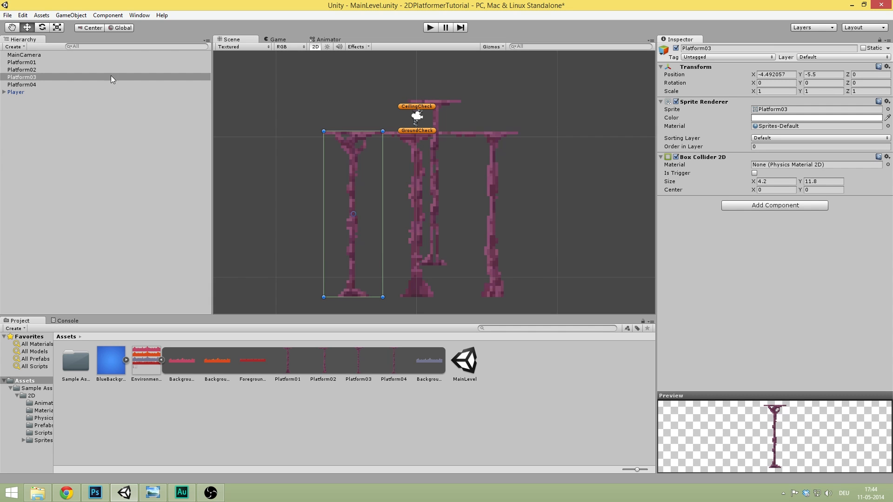
{"action": "left_click", "coordinate": [83, 84]}
{"action": "left_click", "coordinate": [776, 162]}
{"action": "left_click", "coordinate": [775, 230]}
{"action": "left_click", "coordinate": [780, 222]}
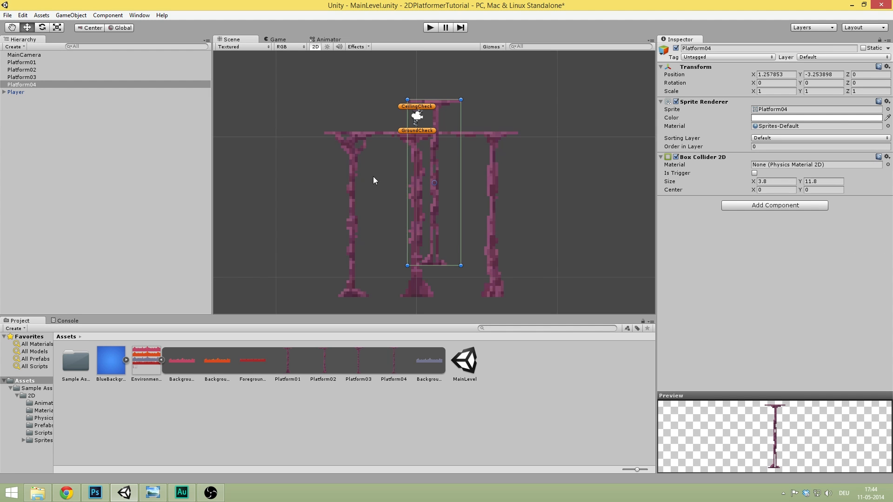
- Set Platform04 to X 0, Y -5.5 and slide it right to the row's end
{"action": "left_click", "coordinate": [773, 77]}
{"action": "type", "text": "0"}
{"action": "key", "text": "Tab"}
{"action": "type", "text": "-5.5"}
{"action": "scroll", "coordinate": [412, 141], "scroll_direction": "up", "scroll_amount": 2}
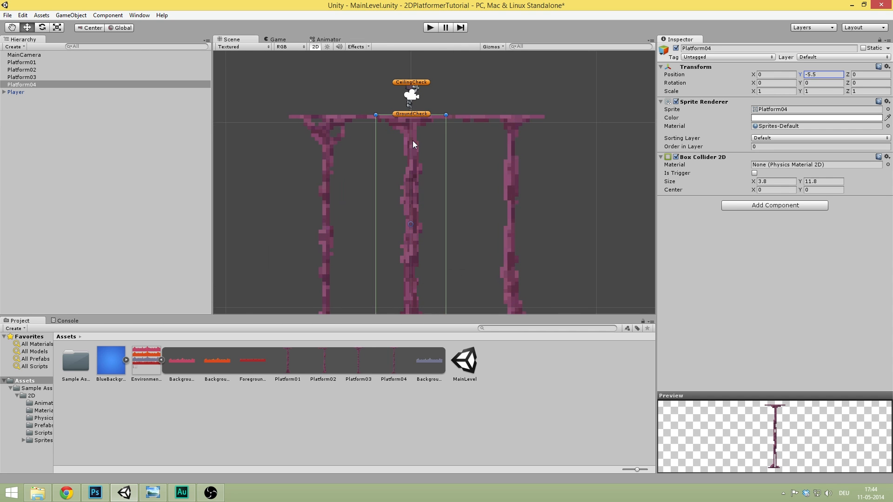
{"action": "left_click_drag", "start_coordinate": [406, 123], "coordinate": [577, 124]}
- Nudge Platform04 so its edge lines up with its neighbour and the gap closes
{"action": "scroll", "coordinate": [577, 124], "scroll_direction": "down", "scroll_amount": 2}
{"action": "scroll", "coordinate": [440, 80], "scroll_direction": "up", "scroll_amount": 8}
{"action": "middle_click_drag", "start_coordinate": [477, 92], "coordinate": [495, 246]}
{"action": "scroll", "coordinate": [490, 234], "scroll_direction": "up", "scroll_amount": 10}
{"action": "scroll", "coordinate": [504, 147], "scroll_direction": "up", "scroll_amount": 8}
{"action": "middle_click_drag", "start_coordinate": [522, 278], "coordinate": [423, 145]}
{"action": "scroll", "coordinate": [419, 147], "scroll_direction": "up", "scroll_amount": 14}
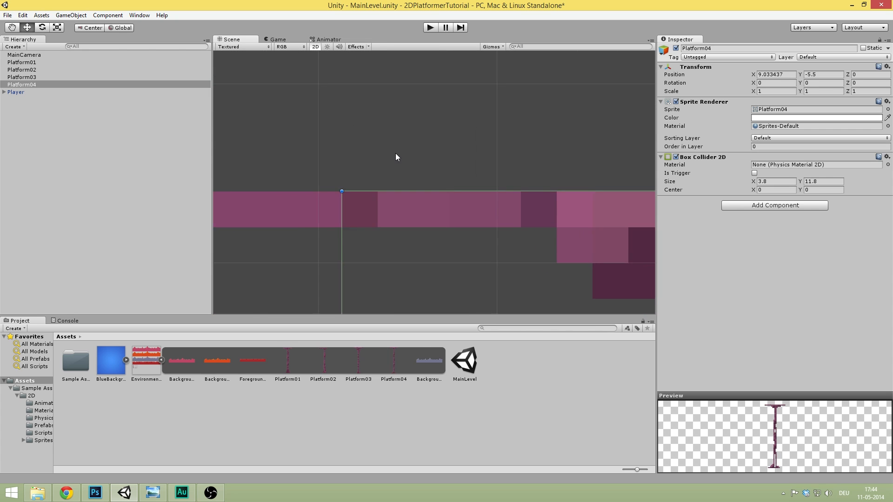
{"action": "scroll", "coordinate": [396, 156], "scroll_direction": "up", "scroll_amount": 1}
{"action": "middle_click_drag", "start_coordinate": [399, 192], "coordinate": [478, 147]}
{"action": "mouse_move", "coordinate": [461, 155]}
{"action": "left_mouse_down"}
{"action": "mouse_move", "coordinate": [483, 158]}
{"action": "mouse_move", "coordinate": [473, 157]}
{"action": "left_mouse_up"}
{"action": "left_click", "coordinate": [469, 134]}
- Play the game and run the character right across the four platforms
{"action": "scroll", "coordinate": [522, 108], "scroll_direction": "down", "scroll_amount": 5}
{"action": "scroll", "coordinate": [454, 142], "scroll_direction": "down", "scroll_amount": 10}
{"action": "middle_click_drag", "start_coordinate": [382, 147], "coordinate": [422, 125]}
{"action": "left_click", "coordinate": [435, 27]}
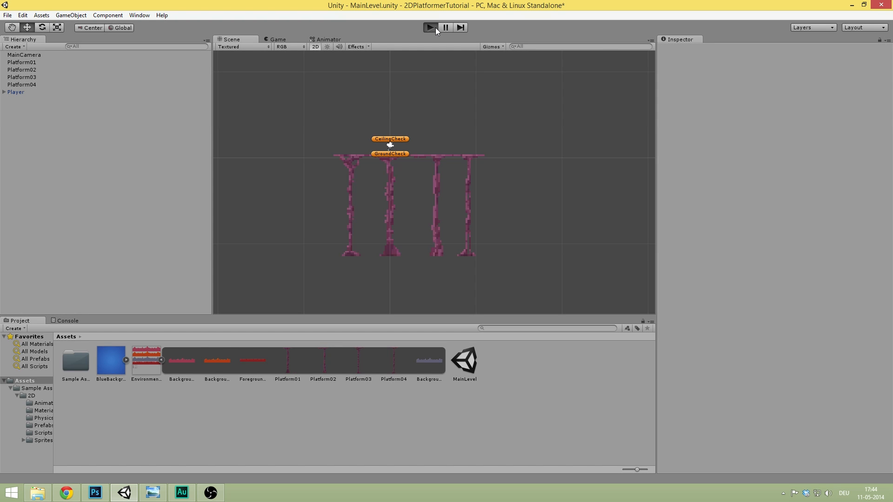
{"action": "key", "text": "Right"}
{"action": "key", "text": "space"}
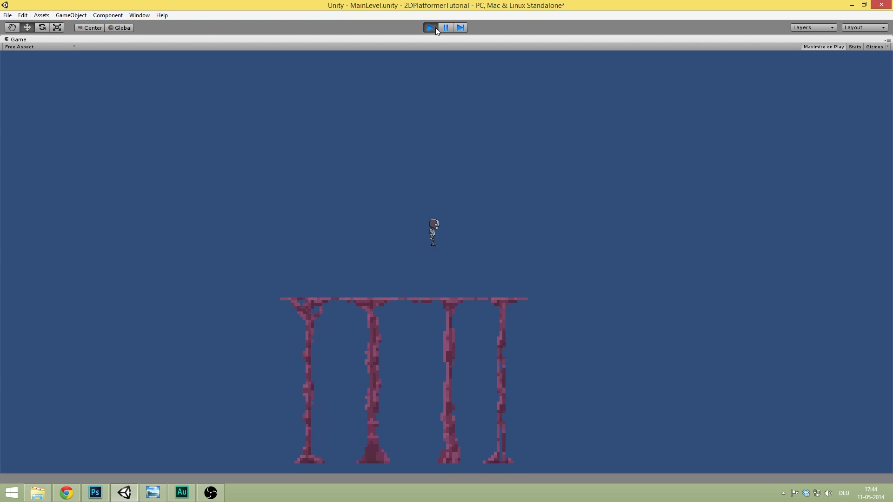
{"action": "key", "text": "Left"}
{"action": "key", "text": "Right"}
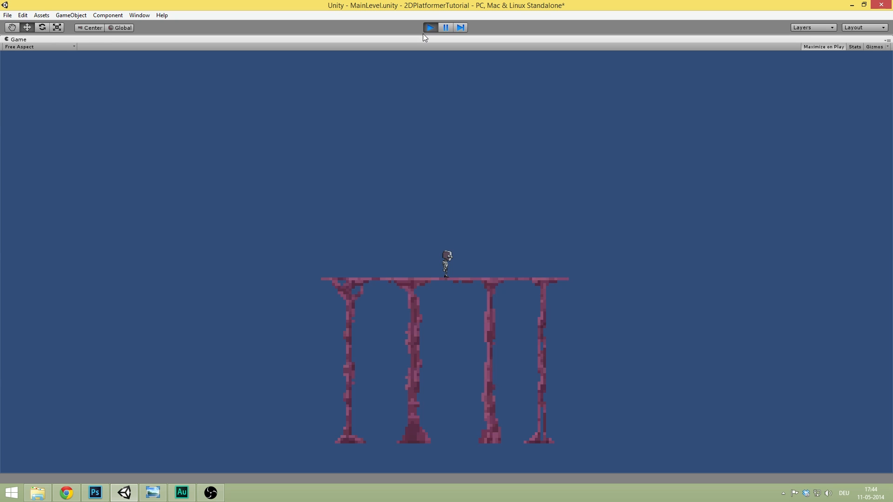
{"action": "left_click", "coordinate": [431, 28]}
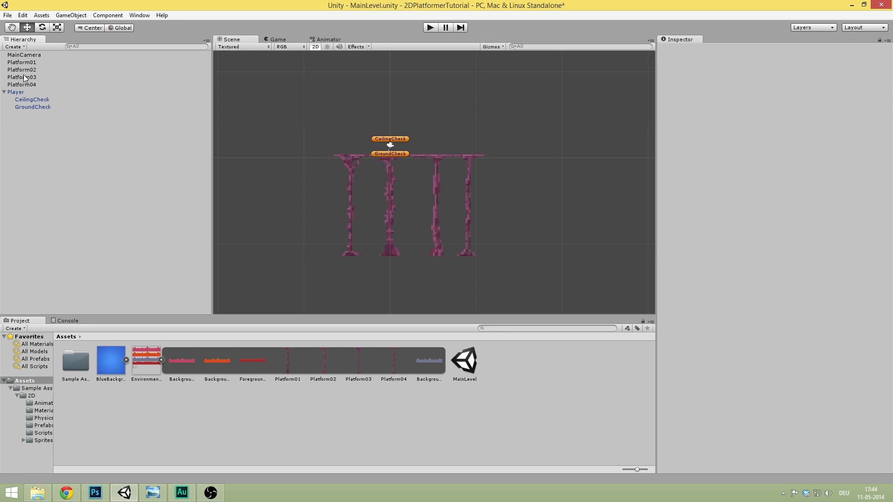
{"action": "left_click", "coordinate": [33, 56]}
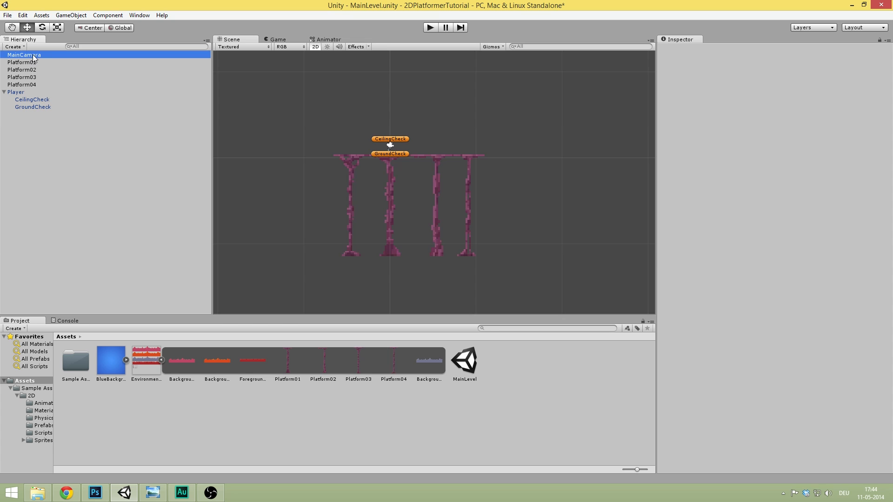
{"action": "left_click", "coordinate": [17, 93]}
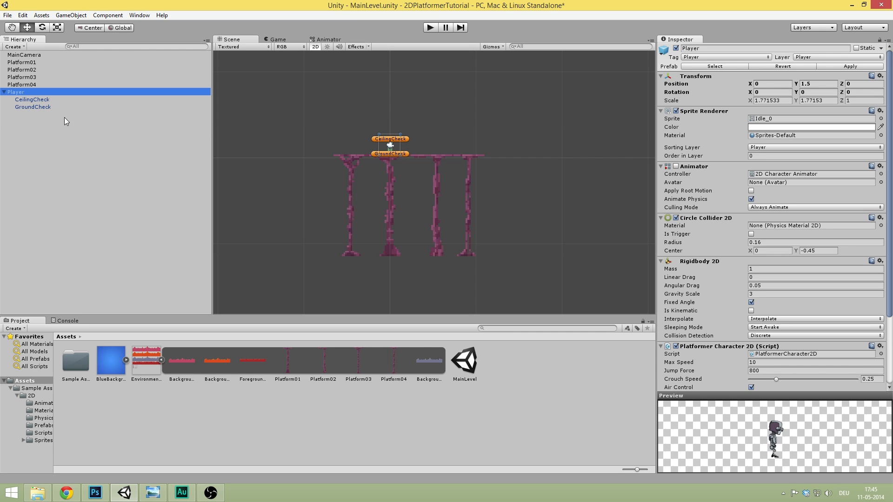
{"action": "left_click", "coordinate": [4, 92]}
{"action": "middle_click_drag", "start_coordinate": [390, 112], "coordinate": [390, 144]}
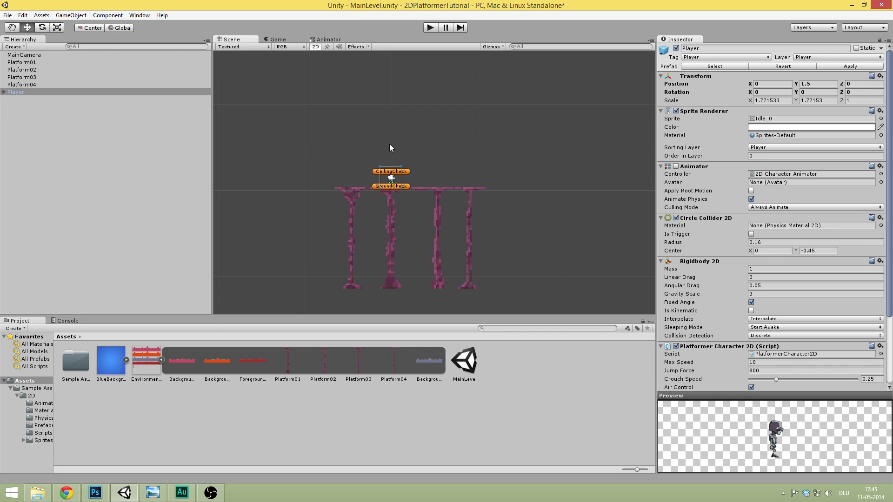
{"action": "left_click", "coordinate": [430, 28]}
{"action": "key", "text": "d"}
{"action": "key", "text": "space"}
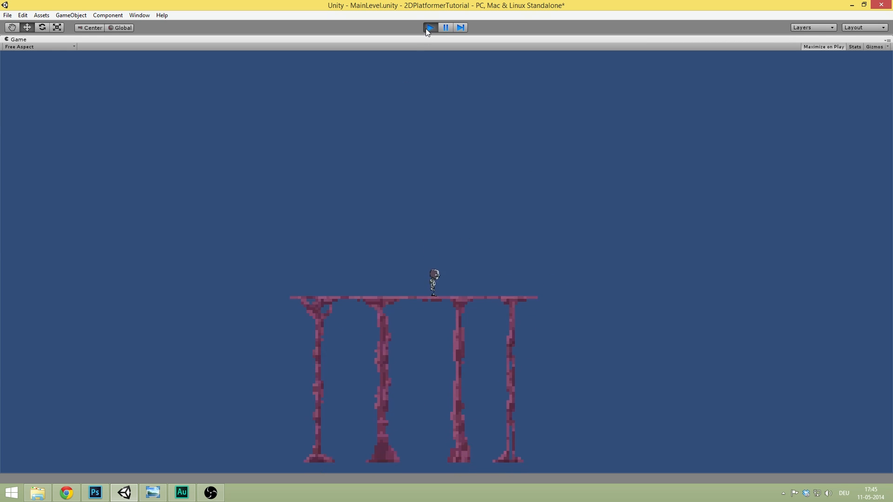
{"action": "left_click", "coordinate": [430, 28]}
{"action": "middle_click_drag", "start_coordinate": [264, 267], "coordinate": [270, 194]}
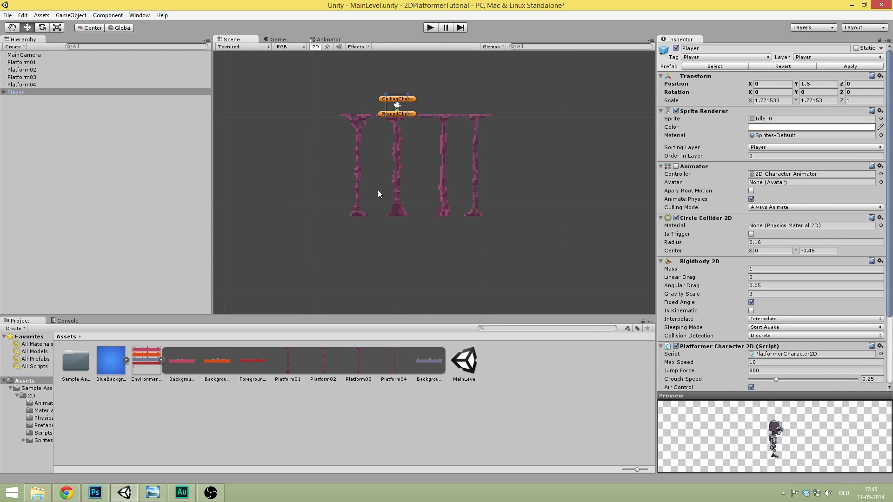
{"action": "middle_click_drag", "start_coordinate": [461, 166], "coordinate": [461, 186]}
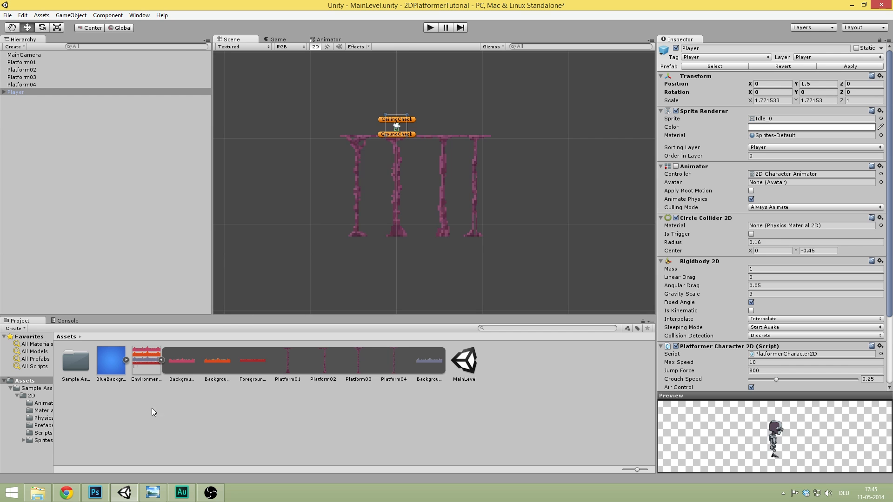
{"action": "left_click", "coordinate": [151, 497]}
{"action": "left_click", "coordinate": [160, 493]}
{"action": "left_click", "coordinate": [293, 116]}
{"action": "middle_click_drag", "start_coordinate": [293, 116], "coordinate": [297, 120]}
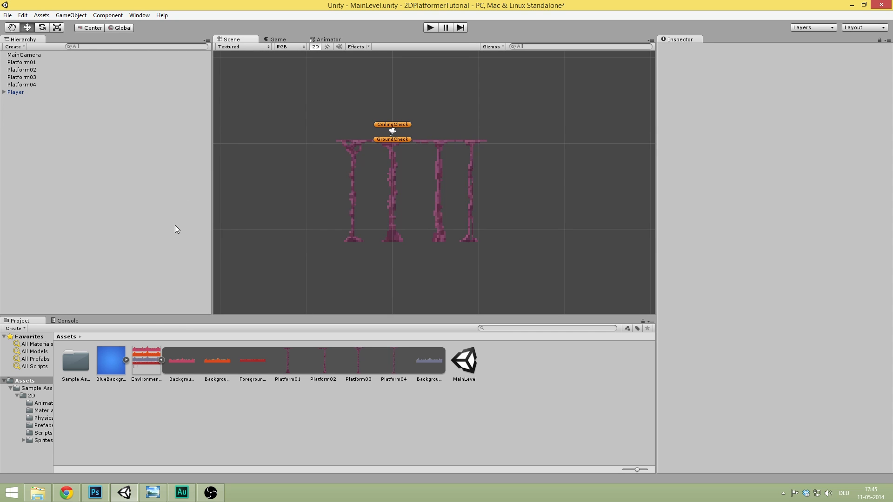
- Drag the BlueBackground sprite onto MainCamera as its child and frame it in the Scene view
{"action": "left_click", "coordinate": [111, 360]}
{"action": "left_click", "coordinate": [278, 39]}
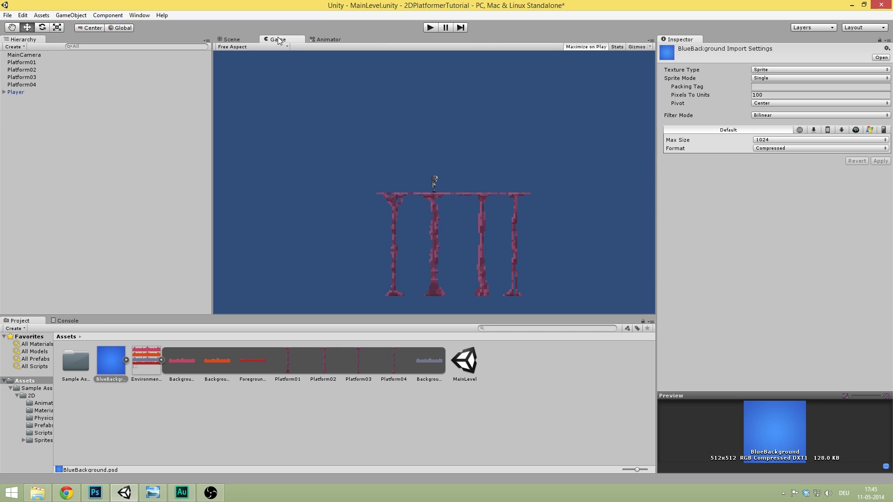
{"action": "left_click", "coordinate": [120, 367]}
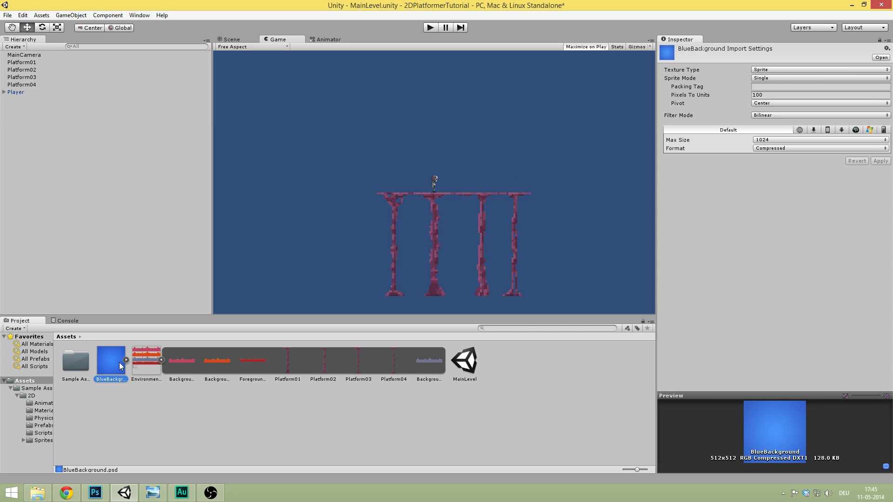
{"action": "left_click_drag", "start_coordinate": [120, 366], "coordinate": [42, 55]}
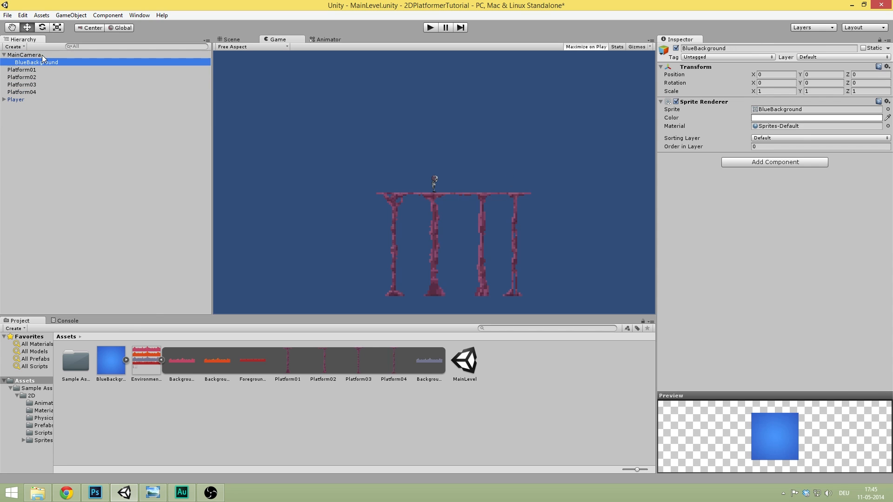
{"action": "left_click", "coordinate": [238, 39]}
{"action": "key", "text": "f"}
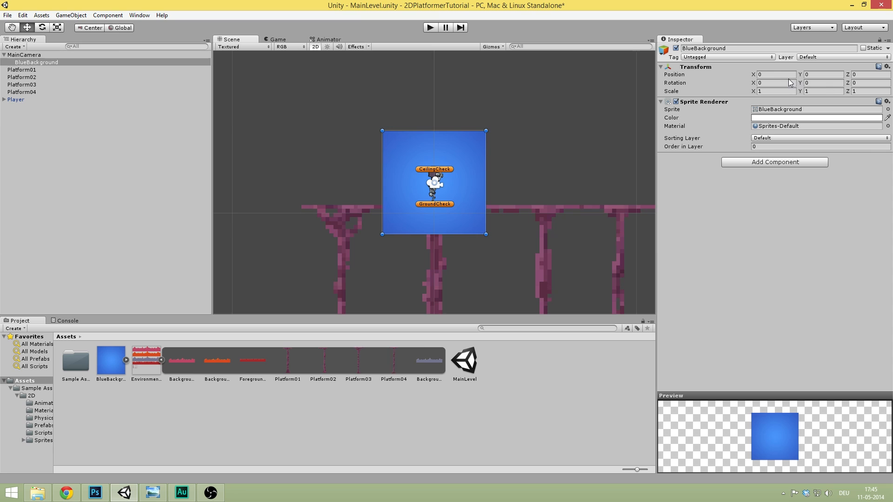
- Scale BlueBackground to X 12, Y 10
{"action": "left_click", "coordinate": [780, 92]}
{"action": "key", "text": "BackSpace"}
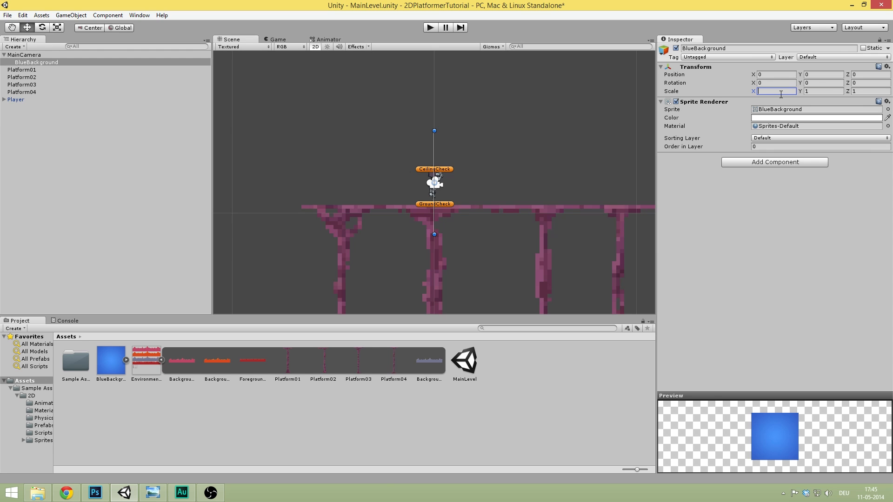
{"action": "type", "text": "10"}
{"action": "key", "text": "Tab"}
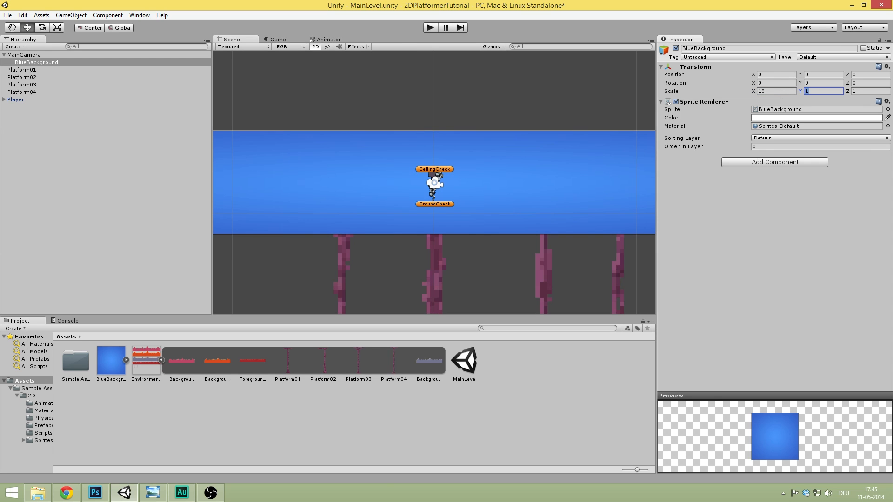
{"action": "type", "text": "10"}
{"action": "left_click", "coordinate": [780, 91]}
{"action": "key", "text": "BackSpace"}
{"action": "type", "text": "2"}
{"action": "key", "text": "Return"}
- Pan across the enlarged background and preview it in the Game view
{"action": "scroll", "coordinate": [420, 153], "scroll_direction": "down", "scroll_amount": 2}
{"action": "scroll", "coordinate": [428, 129], "scroll_direction": "down", "scroll_amount": 10}
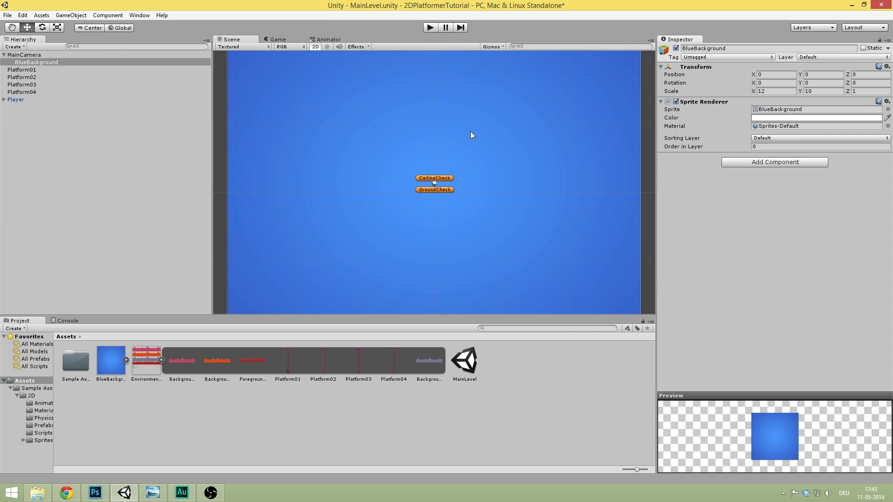
{"action": "middle_click_drag", "start_coordinate": [315, 166], "coordinate": [362, 157]}
{"action": "middle_click_drag", "start_coordinate": [500, 98], "coordinate": [440, 108]}
{"action": "scroll", "coordinate": [399, 89], "scroll_direction": "up", "scroll_amount": 8}
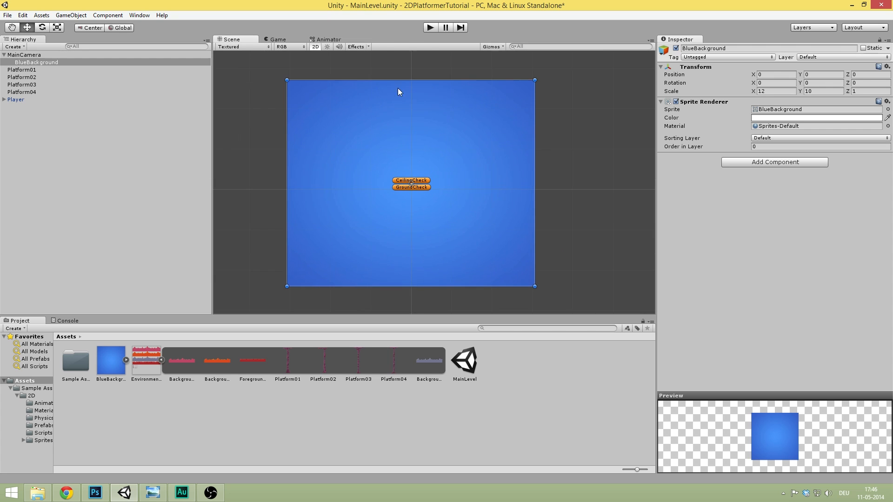
{"action": "left_click", "coordinate": [280, 40]}
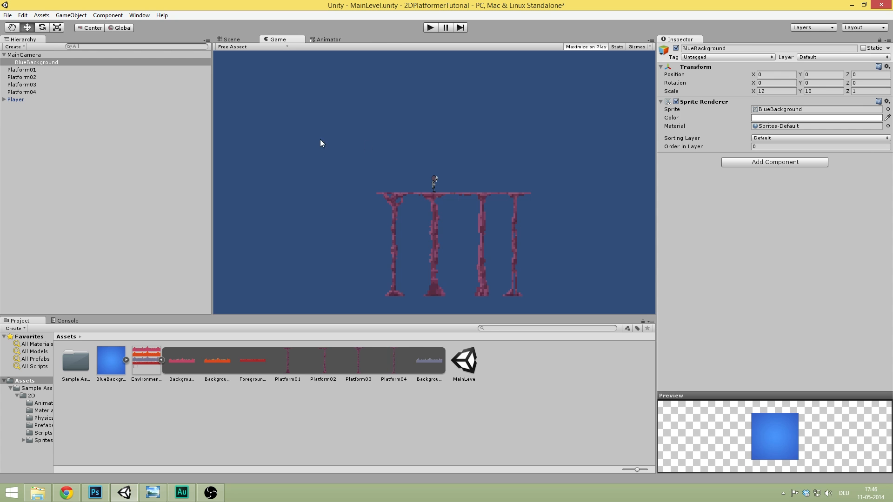
{"action": "left_click", "coordinate": [251, 40]}
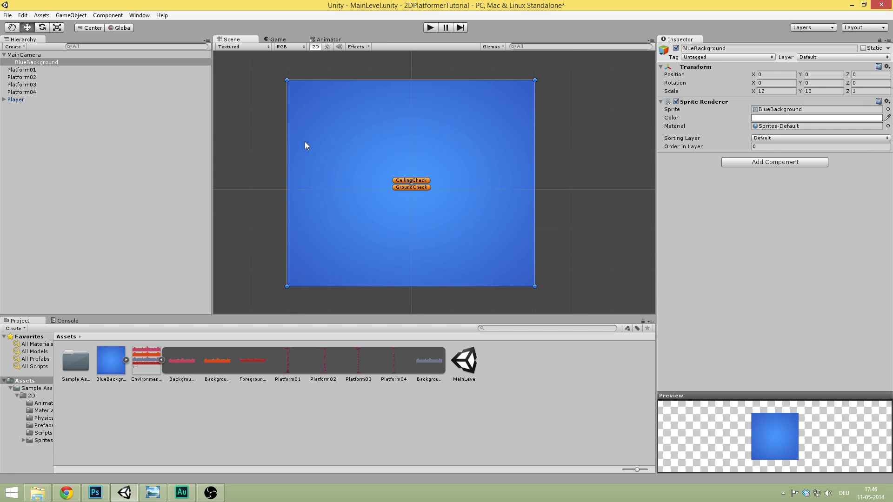
- Switch the Scene view out of 2D and orbit to check the background's depth
{"action": "left_click", "coordinate": [314, 48]}
{"action": "left_click_drag", "start_coordinate": [317, 54], "coordinate": [647, 171], "text": "alt"}
{"action": "left_click_drag", "start_coordinate": [467, 142], "coordinate": [732, 140], "text": "alt"}
{"action": "left_click", "coordinate": [292, 45]}
{"action": "left_click", "coordinate": [281, 40]}
{"action": "left_click", "coordinate": [250, 39]}
- Return the Scene view to 2D and frame the platforms
{"action": "left_click", "coordinate": [315, 47]}
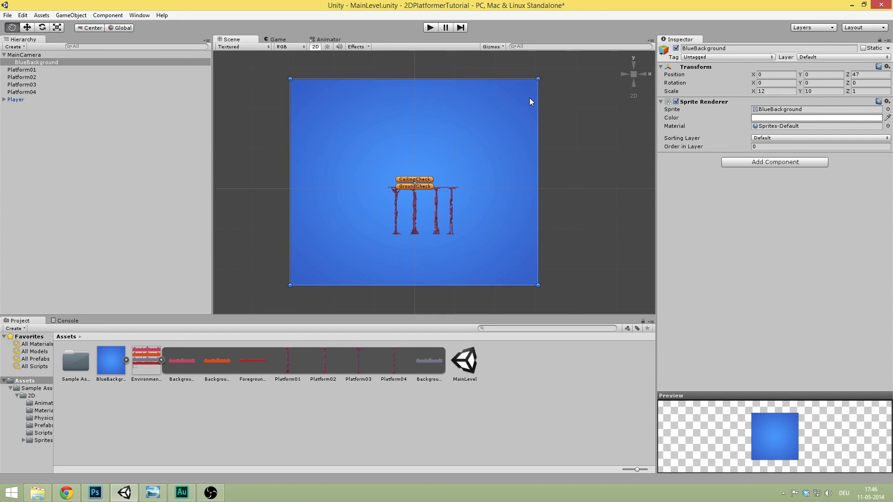
{"action": "scroll", "coordinate": [529, 98], "scroll_direction": "up", "scroll_amount": 3}
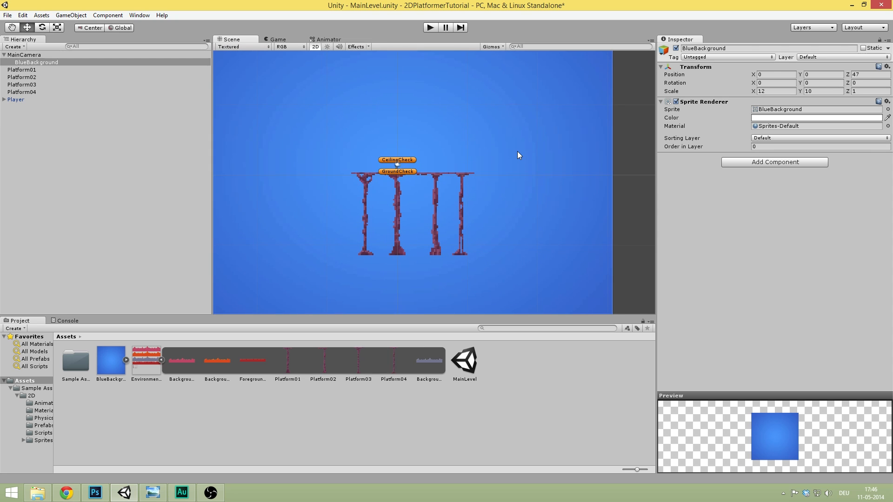
{"action": "scroll", "coordinate": [526, 152], "scroll_direction": "up", "scroll_amount": 7}
{"action": "middle_click_drag", "start_coordinate": [458, 139], "coordinate": [528, 112]}
{"action": "scroll", "coordinate": [511, 108], "scroll_direction": "down", "scroll_amount": 6}
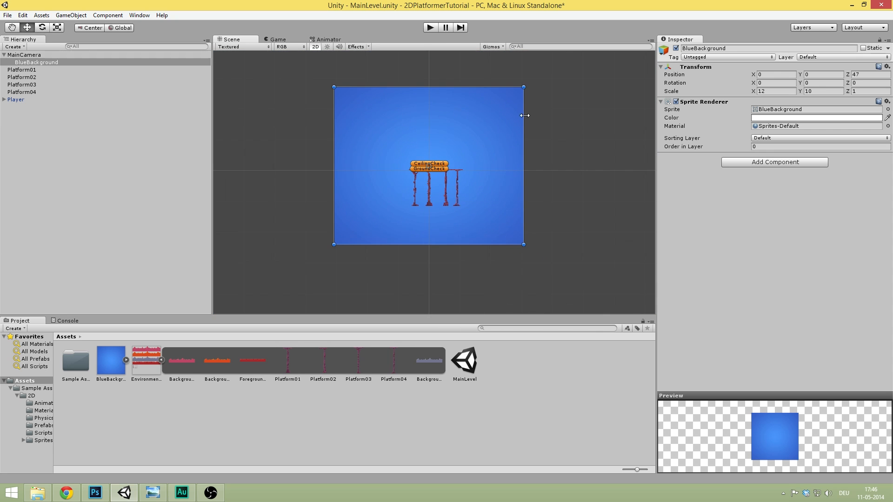
{"action": "scroll", "coordinate": [457, 104], "scroll_direction": "up", "scroll_amount": 5}
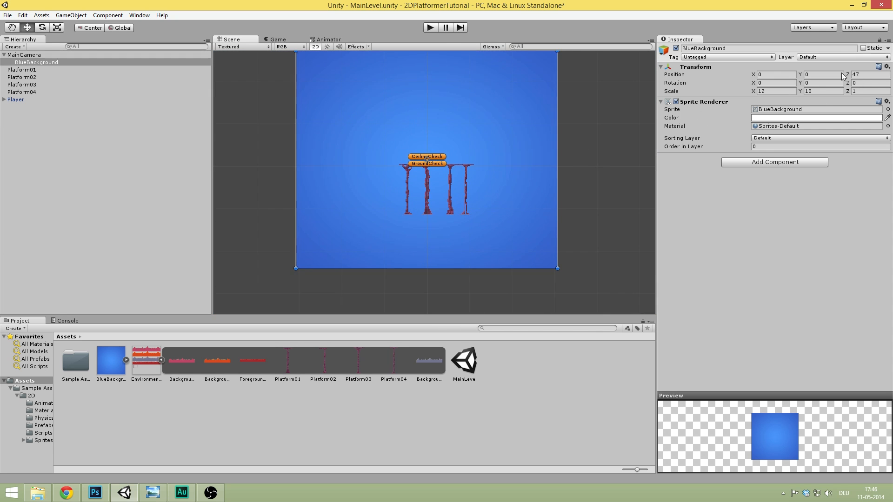
{"action": "scroll", "coordinate": [458, 103], "scroll_direction": "up", "scroll_amount": 3}
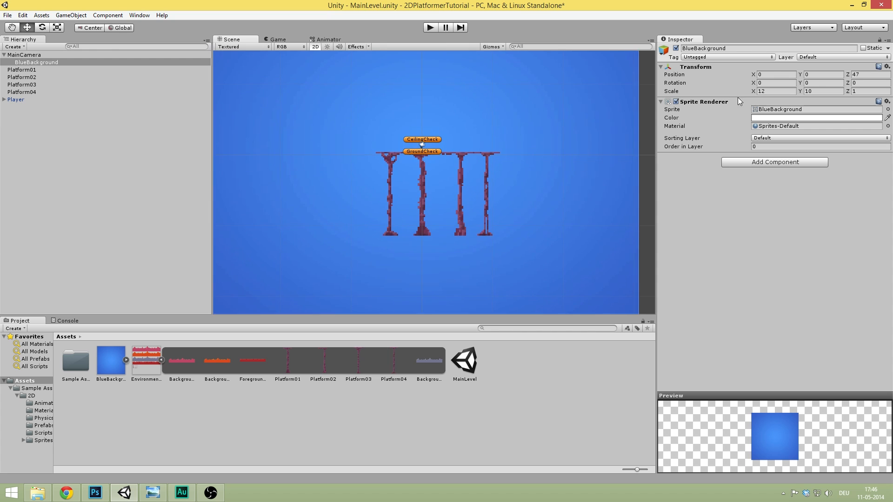
- Create a new user layer named Background
{"action": "left_click", "coordinate": [825, 58]}
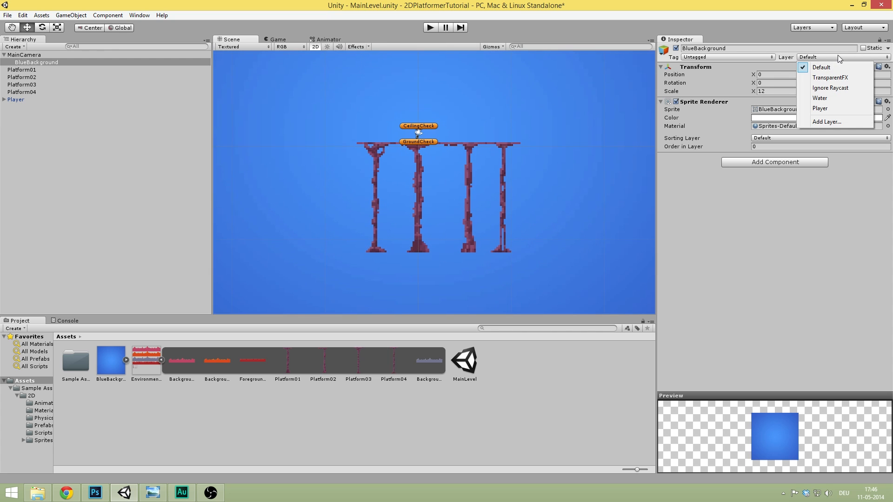
{"action": "left_click", "coordinate": [847, 122]}
{"action": "left_click", "coordinate": [776, 170]}
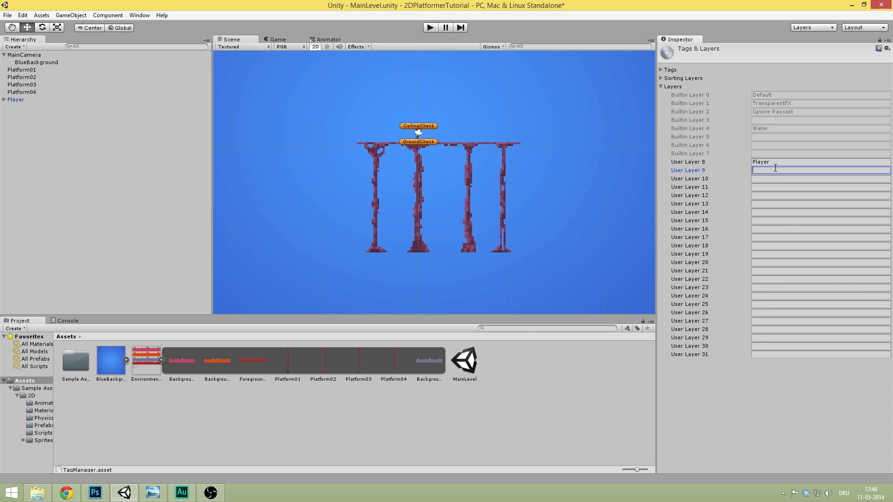
{"action": "type", "text": "Background"}
- Put BlueBackground on the Background layer and review the layer visibility list
{"action": "left_click", "coordinate": [53, 62]}
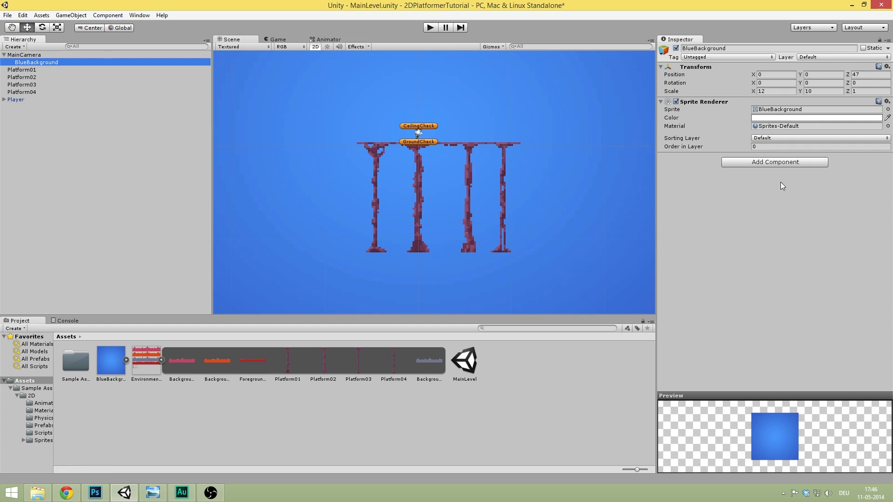
{"action": "left_click", "coordinate": [814, 56]}
{"action": "left_click", "coordinate": [836, 114]}
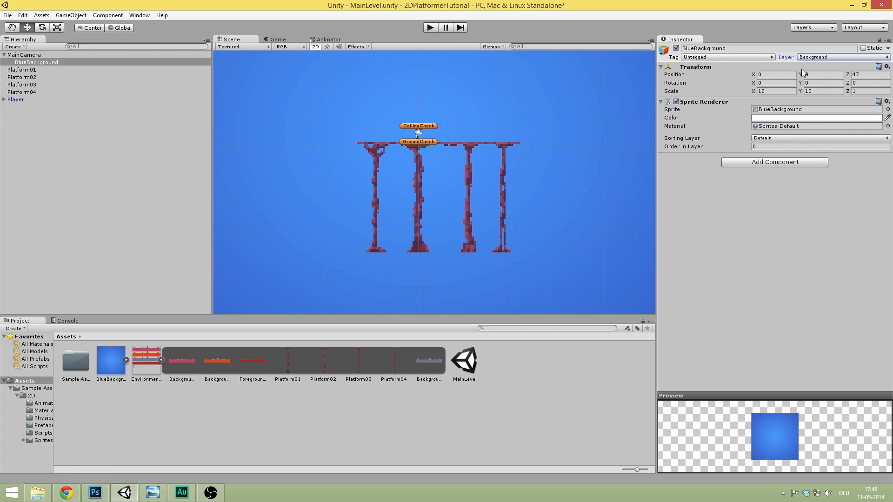
{"action": "left_click", "coordinate": [855, 28]}
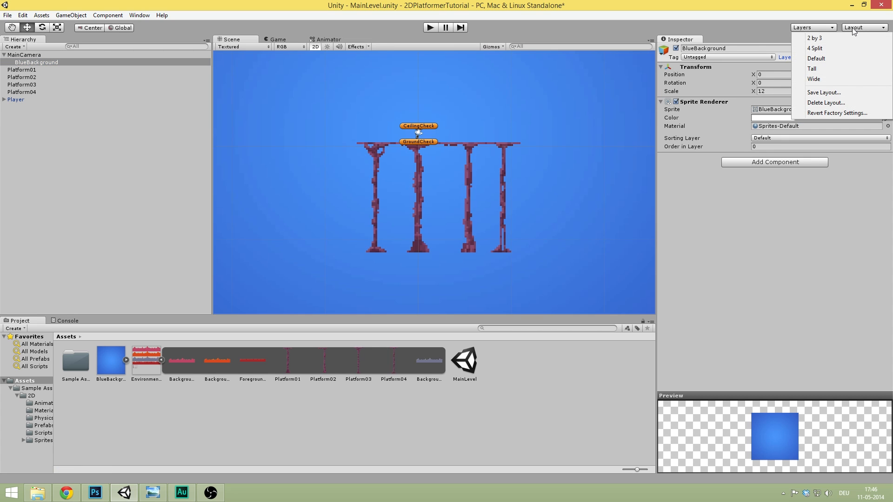
{"action": "left_click", "coordinate": [820, 28]}
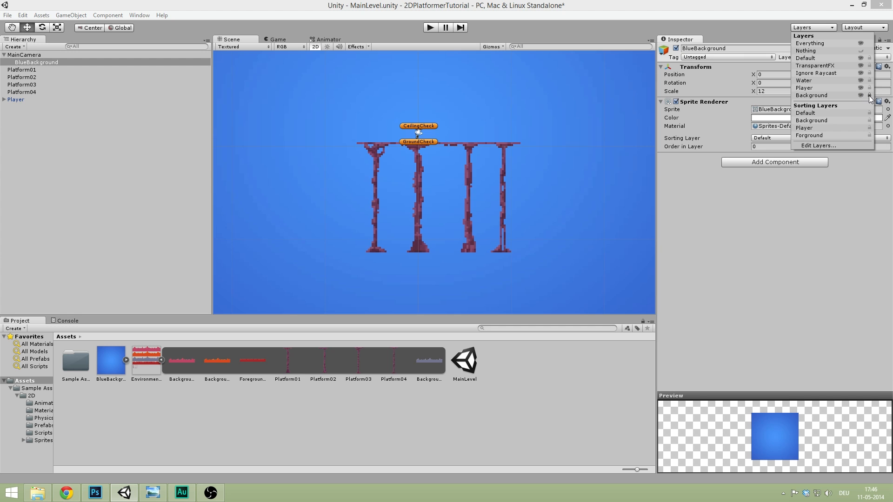
{"action": "left_click", "coordinate": [798, 253]}
{"action": "left_click", "coordinate": [123, 161]}
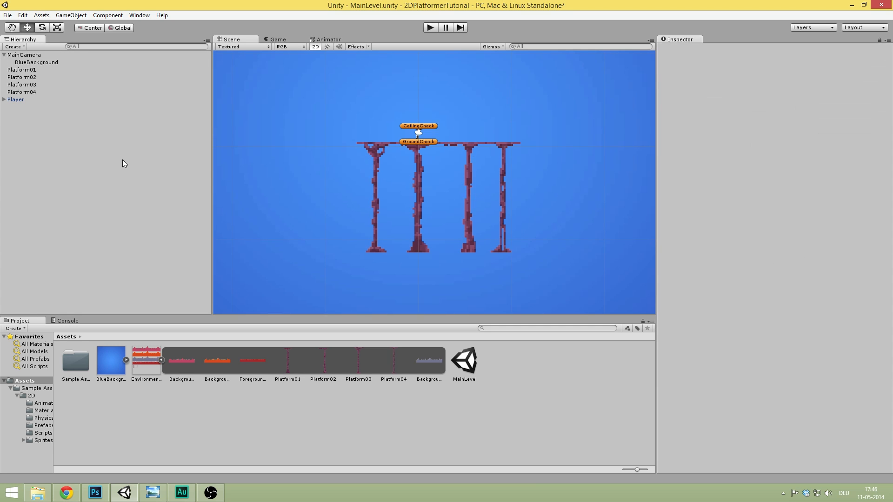
- Box-select the platforms and Player in the Scene view, then clear the selection
{"action": "left_click_drag", "start_coordinate": [316, 92], "coordinate": [553, 278]}
{"action": "left_click_drag", "start_coordinate": [317, 288], "coordinate": [622, 123]}
{"action": "left_click", "coordinate": [326, 77]}
{"action": "mouse_move", "coordinate": [443, 106]}
{"action": "middle_mouse_down"}
{"action": "mouse_move", "coordinate": [433, 99]}
{"action": "mouse_move", "coordinate": [458, 116]}
{"action": "middle_mouse_up"}
{"action": "scroll", "coordinate": [422, 103], "scroll_direction": "up", "scroll_amount": 3}
{"action": "scroll", "coordinate": [419, 102], "scroll_direction": "up", "scroll_amount": 2}
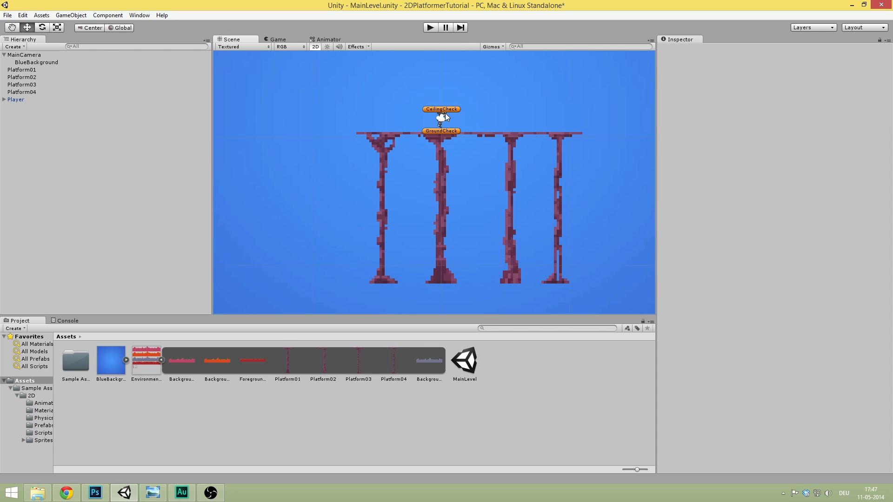
- Select Platform01 in the Hierarchy and frame it in the Scene view
{"action": "left_click", "coordinate": [31, 70]}
{"action": "key", "text": "f"}
{"action": "scroll", "coordinate": [402, 127], "scroll_direction": "down", "scroll_amount": 6}
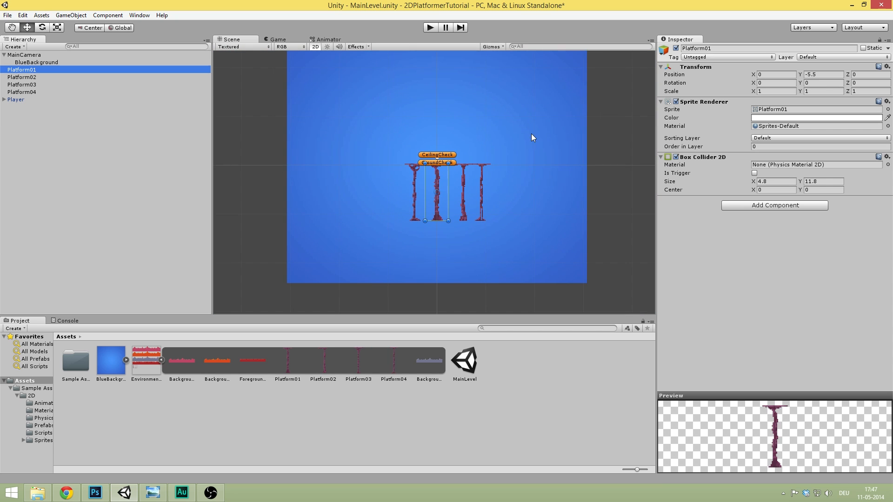
{"action": "scroll", "coordinate": [501, 135], "scroll_direction": "up", "scroll_amount": 3}
{"action": "middle_click_drag", "start_coordinate": [474, 136], "coordinate": [430, 147]}
- Clear the Hierarchy selection and start the game in play mode
{"action": "left_click", "coordinate": [4, 55]}
{"action": "left_click", "coordinate": [101, 125]}
{"action": "left_click", "coordinate": [20, 56]}
{"action": "left_click", "coordinate": [126, 127]}
{"action": "left_click", "coordinate": [429, 28]}
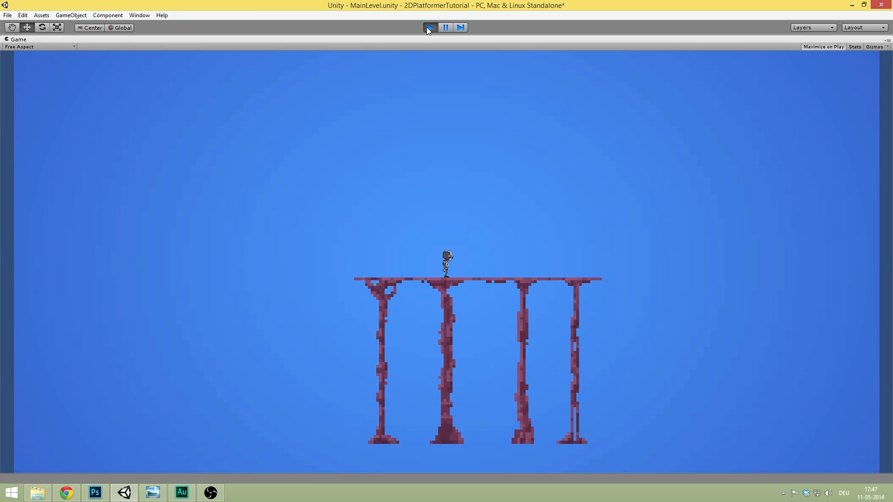
- Run the character left and right with A/D, jump with Space, then stop play mode
{"action": "key", "text": "d"}
{"action": "key", "text": "a"}
{"action": "key", "text": "space"}
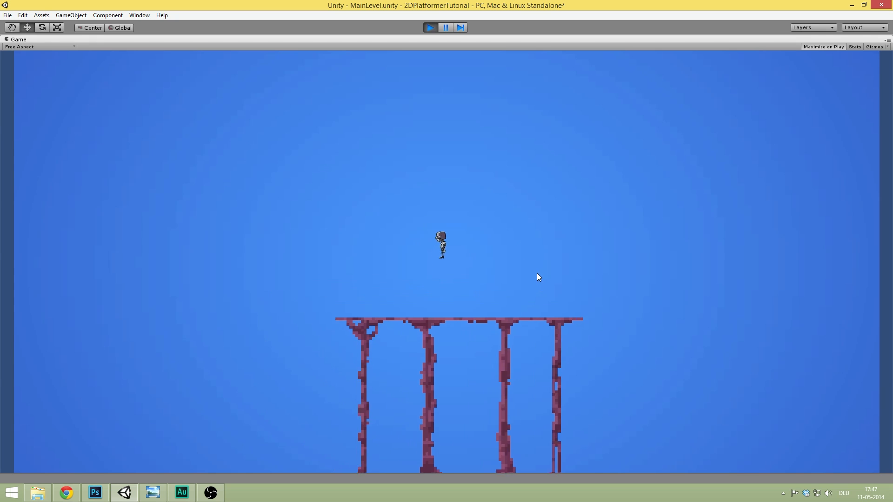
{"action": "key", "text": "d"}
{"action": "key", "text": "space"}
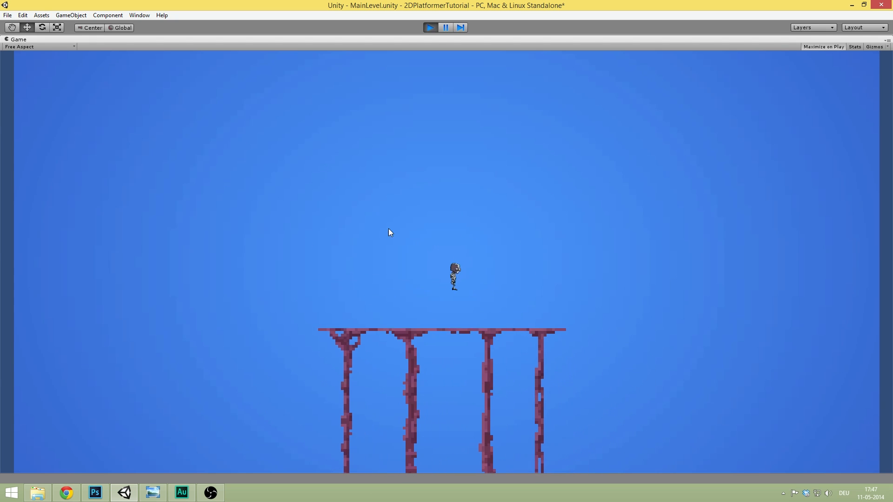
{"action": "key", "text": "d"}
{"action": "key", "text": "a"}
{"action": "key", "text": "space"}
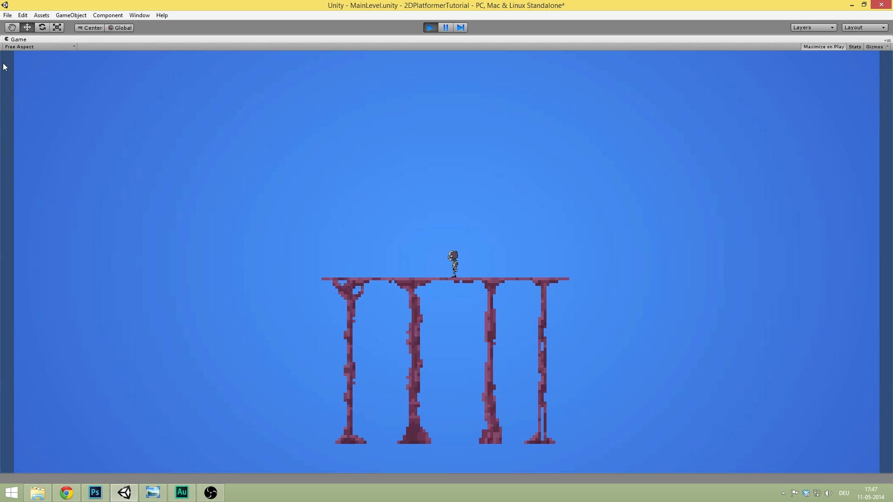
{"action": "key", "text": "d"}
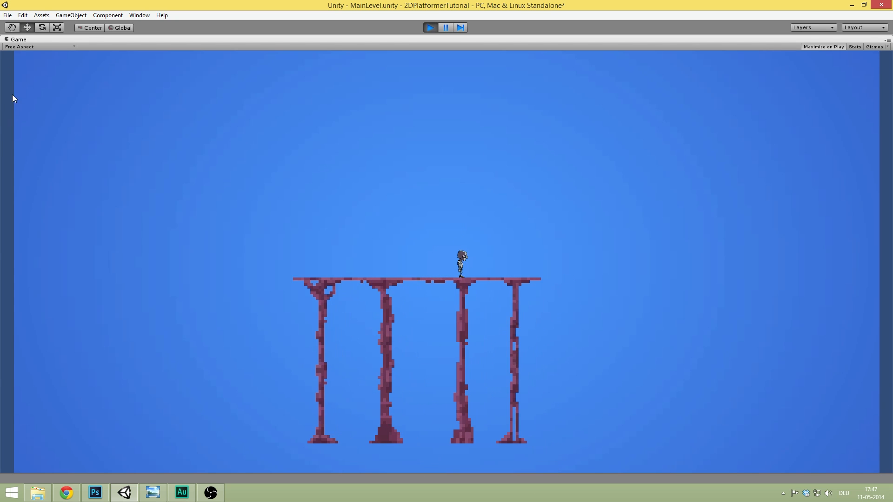
{"action": "left_click", "coordinate": [431, 27]}
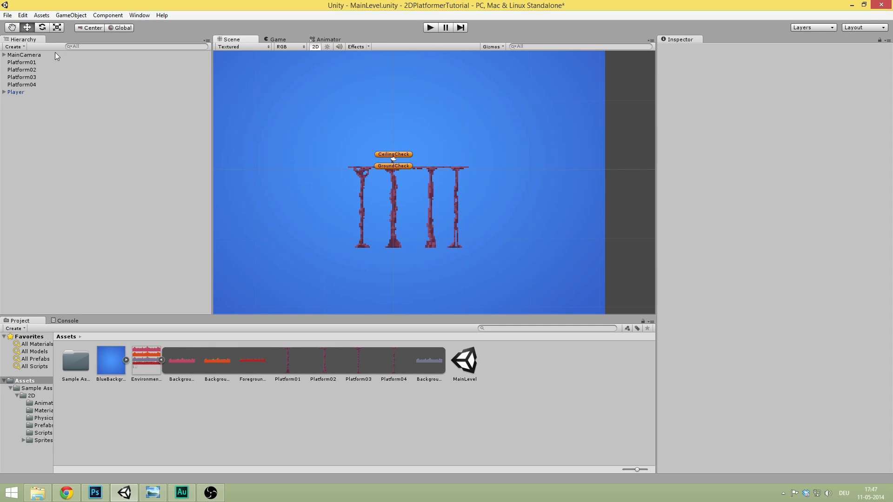
- Select BlueBackground under MainCamera and set its Transform Scale X to 15
{"action": "left_click", "coordinate": [24, 55]}
{"action": "left_click", "coordinate": [4, 55]}
{"action": "left_click", "coordinate": [34, 62]}
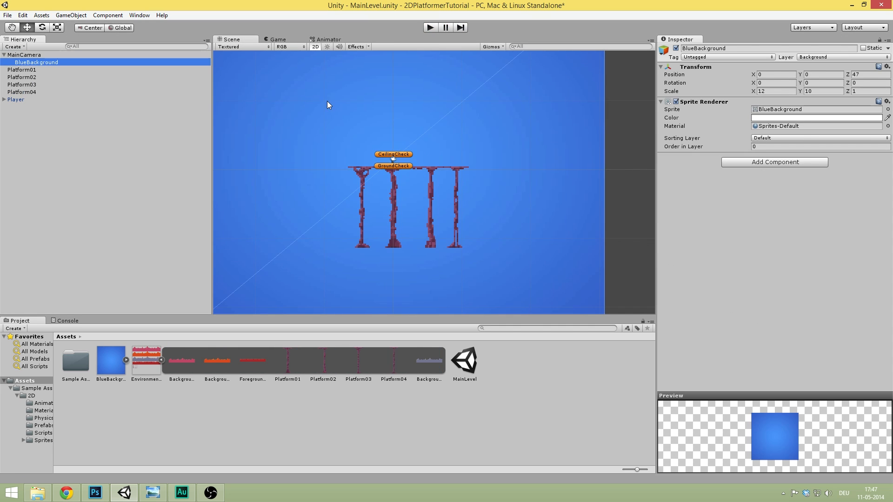
{"action": "scroll", "coordinate": [471, 127], "scroll_direction": "down", "scroll_amount": 4}
{"action": "left_click", "coordinate": [782, 91]}
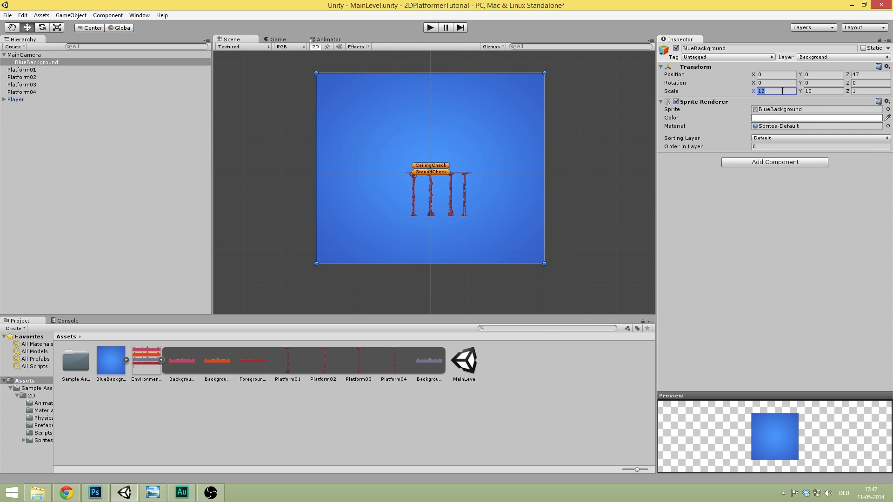
{"action": "type", "text": "15"}
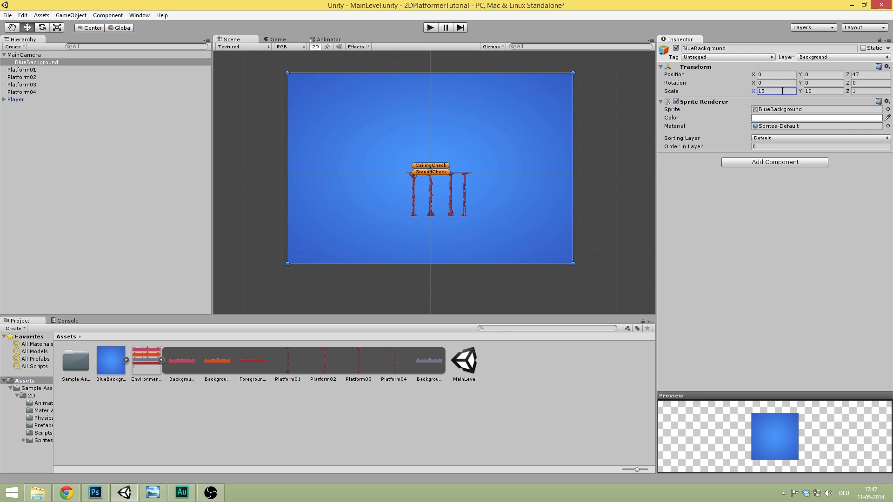
- Play-test the wider background by running and jumping the character, then stop the game
{"action": "left_click", "coordinate": [433, 27]}
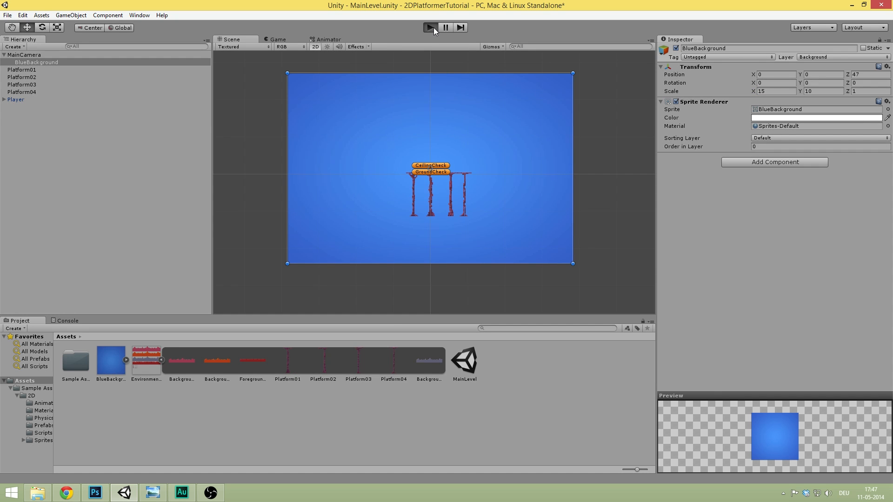
{"action": "key", "text": "d"}
{"action": "key", "text": "space"}
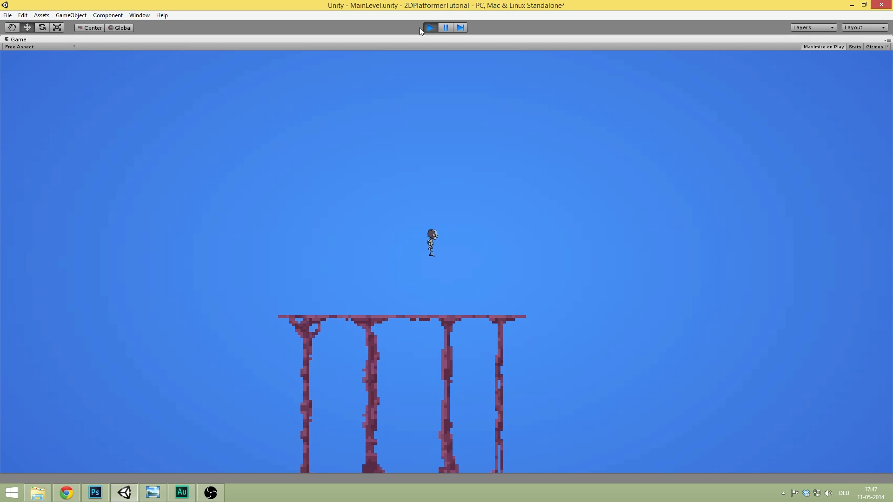
{"action": "key", "text": "a"}
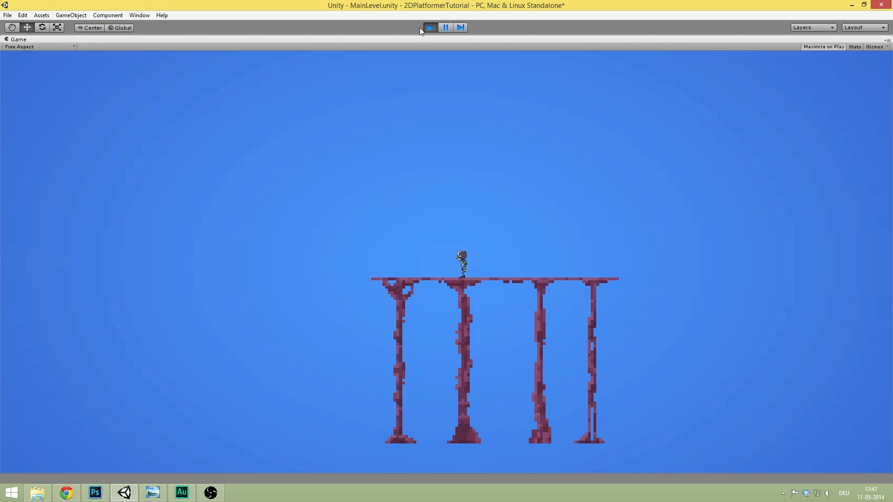
{"action": "left_click", "coordinate": [431, 27]}
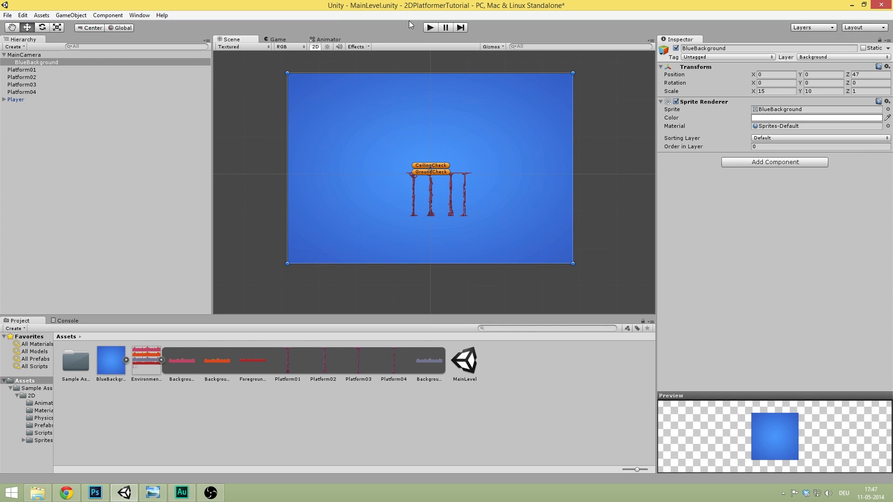
- Zoom and pan the Scene view onto the platforms, then focus the Project assets
{"action": "scroll", "coordinate": [434, 179], "scroll_direction": "up", "scroll_amount": 6}
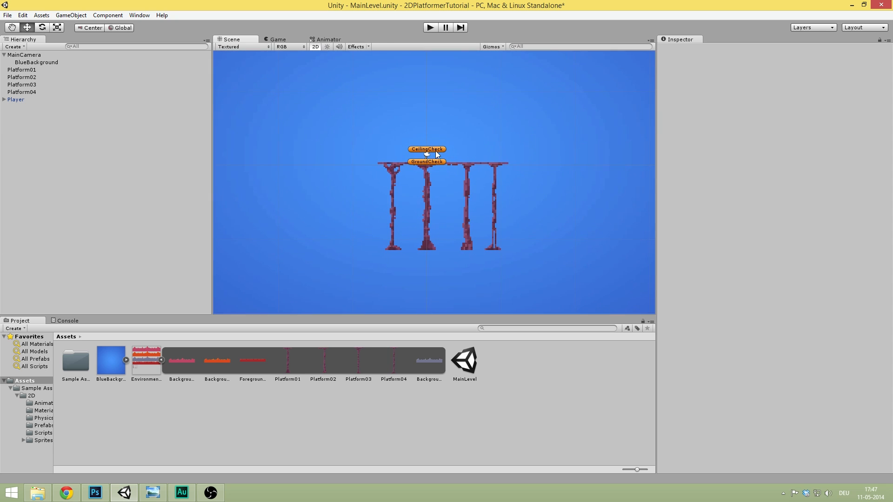
{"action": "middle_click_drag", "start_coordinate": [428, 158], "coordinate": [417, 152]}
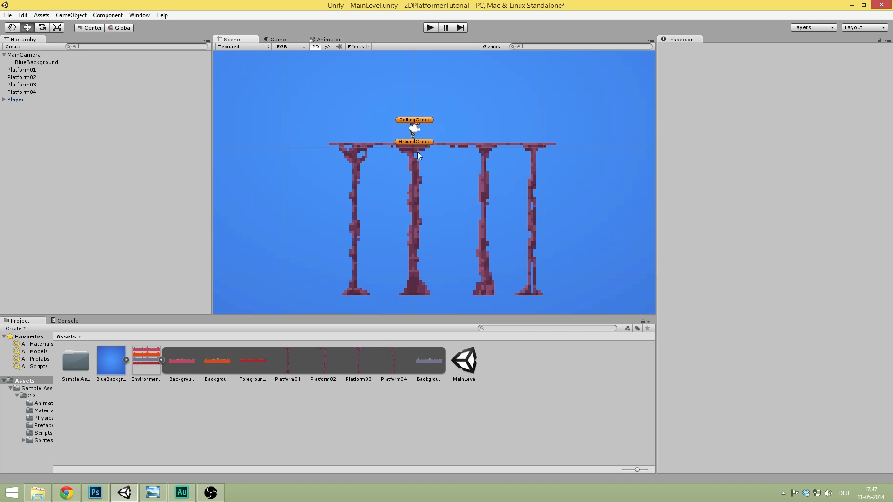
{"action": "left_click", "coordinate": [233, 374]}
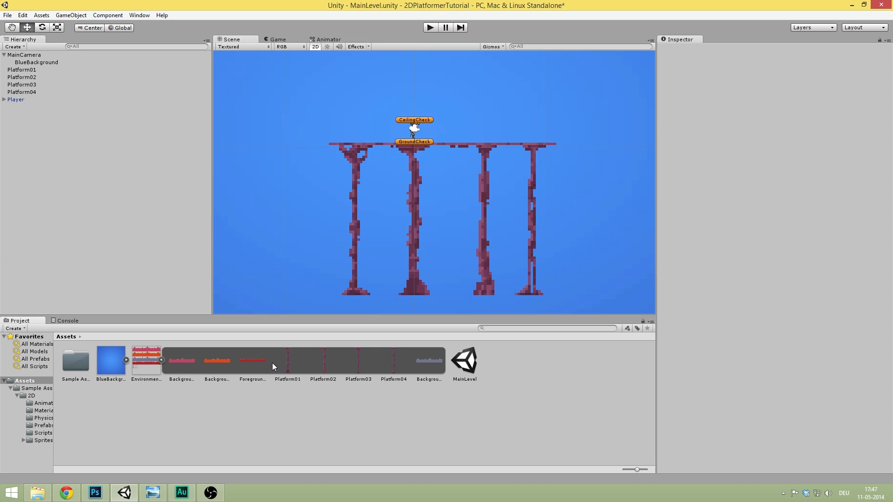
- Drag the ForegroundDirt sprite into the Hierarchy and set its Position X to 0
{"action": "left_click", "coordinate": [261, 362]}
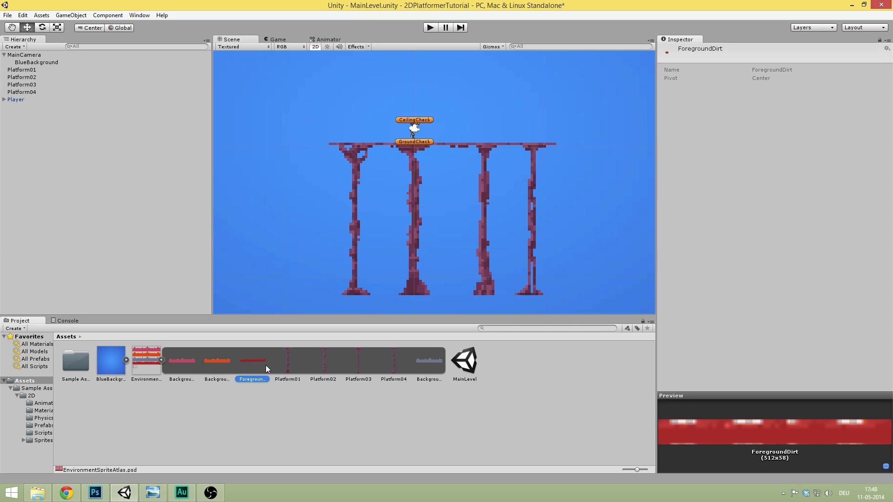
{"action": "left_click_drag", "start_coordinate": [243, 362], "coordinate": [66, 177]}
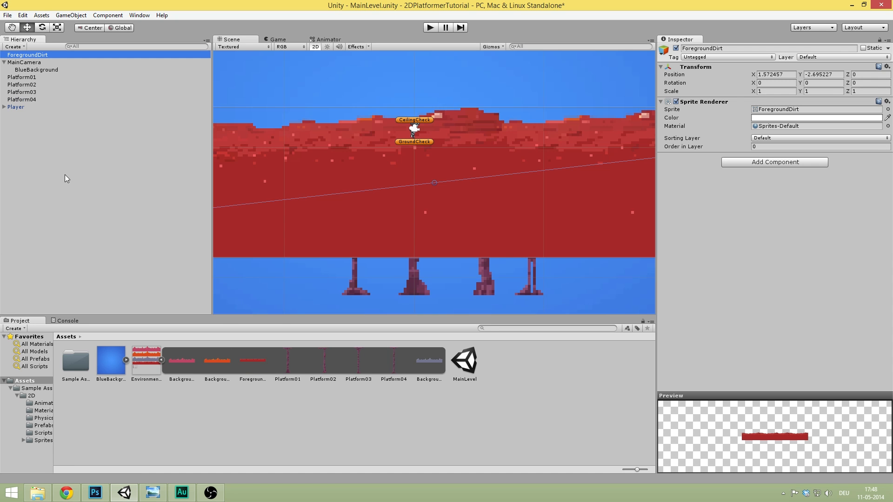
{"action": "scroll", "coordinate": [490, 158], "scroll_direction": "down", "scroll_amount": 4}
{"action": "scroll", "coordinate": [520, 149], "scroll_direction": "down", "scroll_amount": 4}
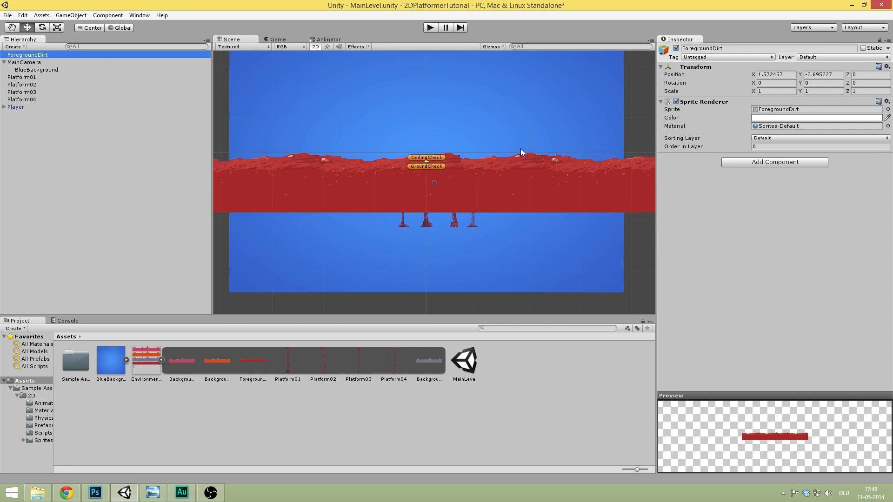
{"action": "left_click", "coordinate": [785, 76]}
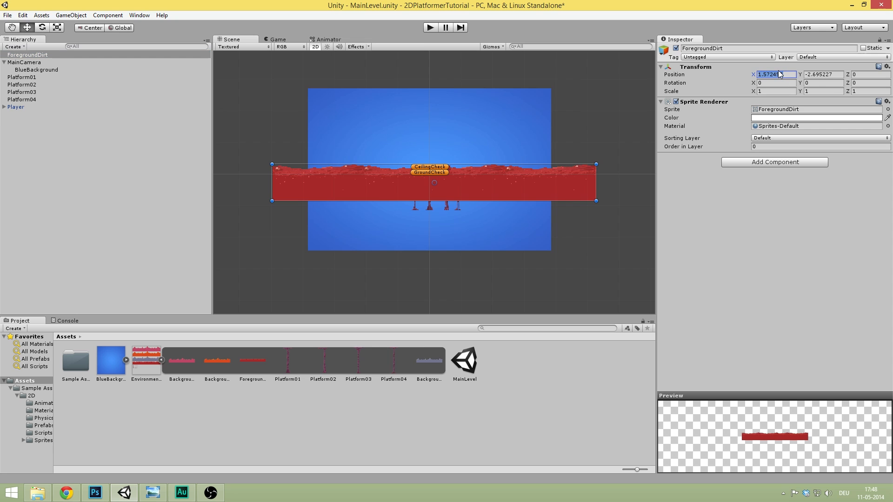
{"action": "type", "text": "0"}
{"action": "key", "text": "Tab"}
{"action": "key", "text": "Return"}
- Drag ForegroundDirt down beneath the pillar platforms to about Y −9.88, then deselect it
{"action": "scroll", "coordinate": [517, 189], "scroll_direction": "up", "scroll_amount": 5}
{"action": "left_click_drag", "start_coordinate": [500, 181], "coordinate": [500, 215], "text": "shift"}
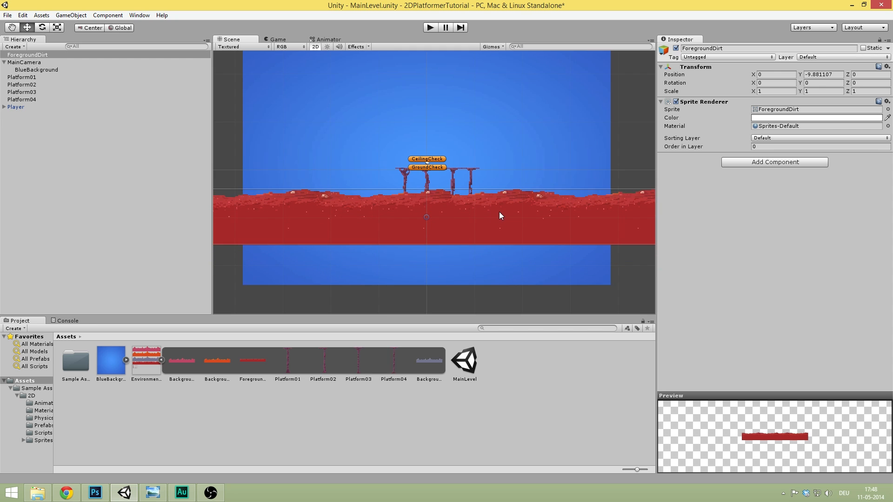
{"action": "left_click", "coordinate": [65, 142]}
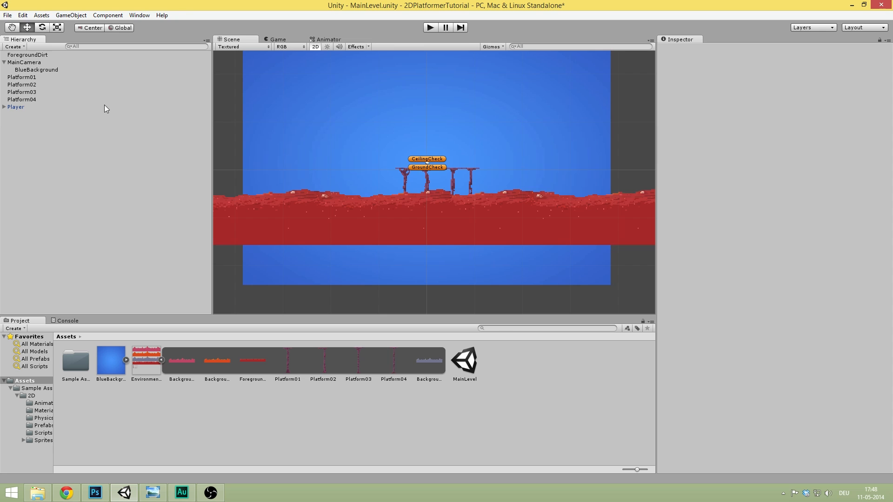
- Select Platform01 to Platform04 and open Add Sorting Layer... from the Sorting Layer dropdown
{"action": "left_click", "coordinate": [38, 78]}
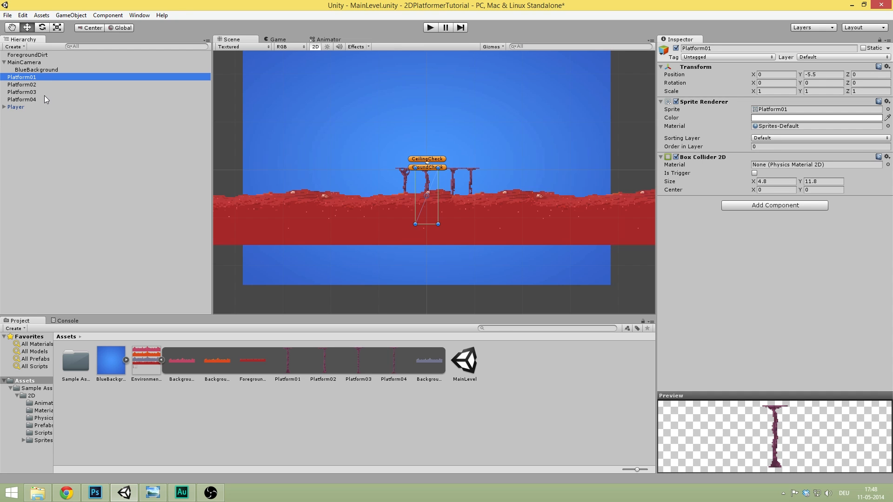
{"action": "left_click", "coordinate": [36, 99], "text": "shift"}
{"action": "left_click", "coordinate": [781, 139]}
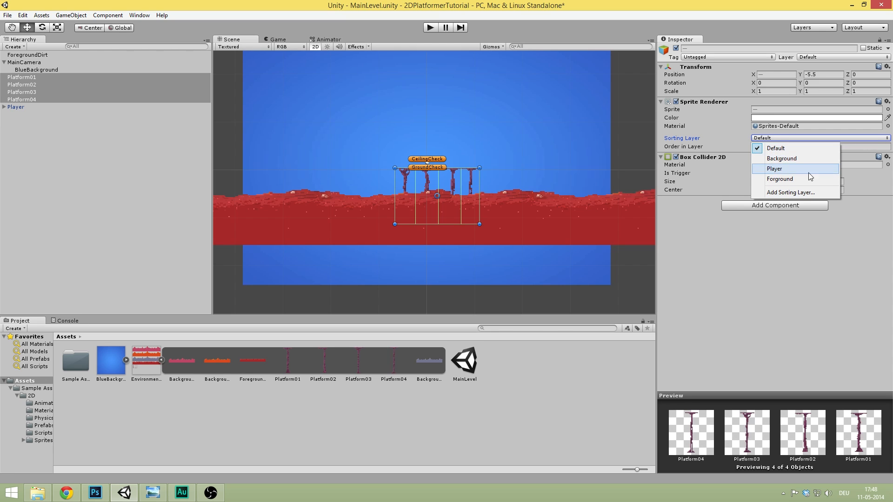
{"action": "left_click", "coordinate": [805, 192]}
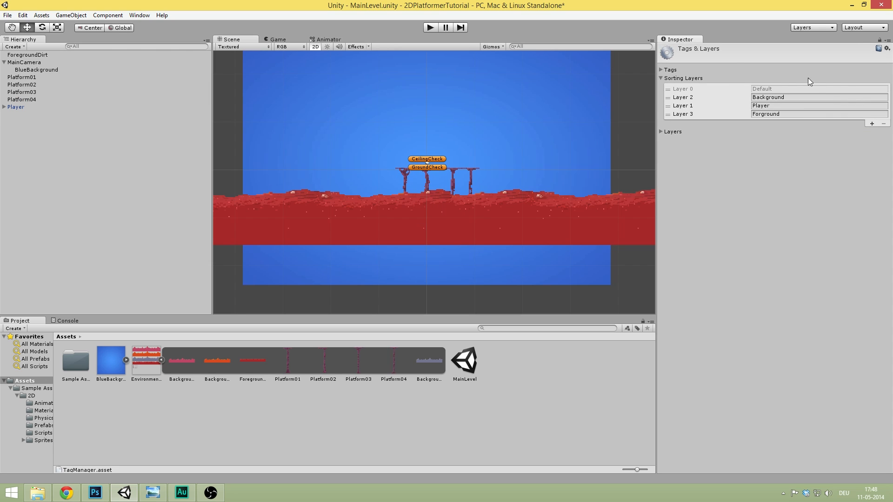
- Move the Default sorting layer below Background in Tags & Layers, then reselect Platform01
{"action": "left_click_drag", "start_coordinate": [669, 89], "coordinate": [671, 98]}
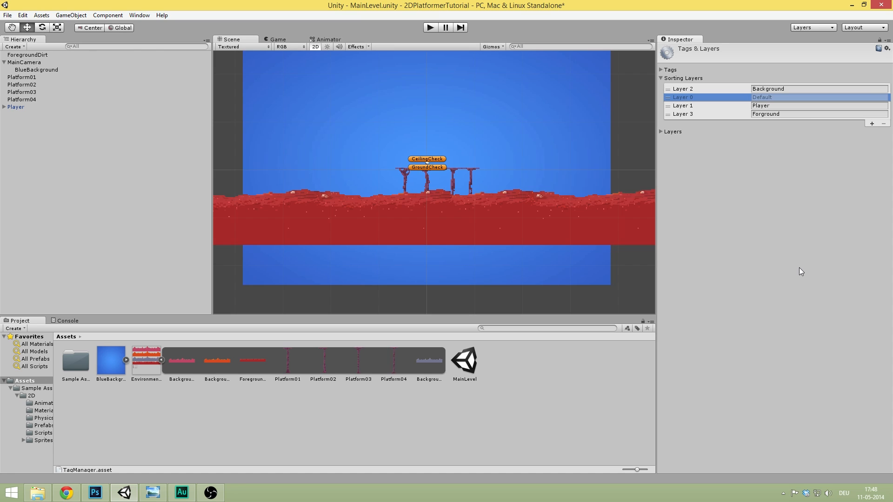
{"action": "left_click", "coordinate": [753, 269]}
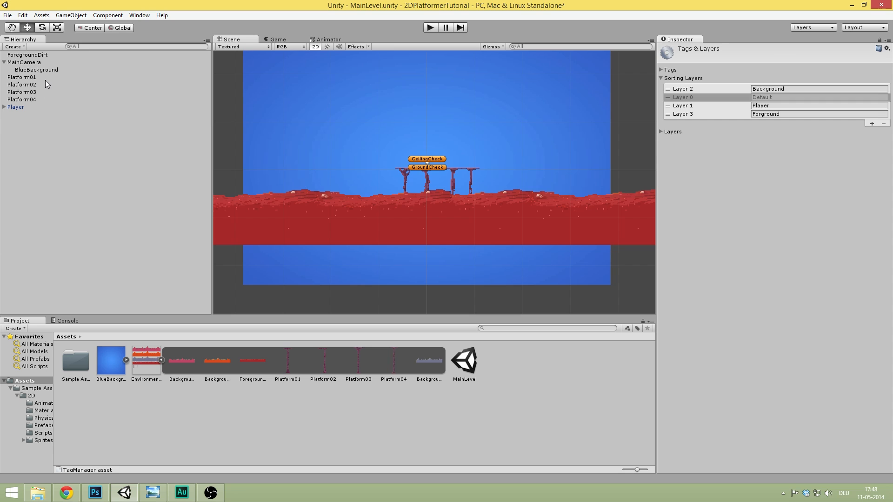
{"action": "left_click", "coordinate": [28, 78]}
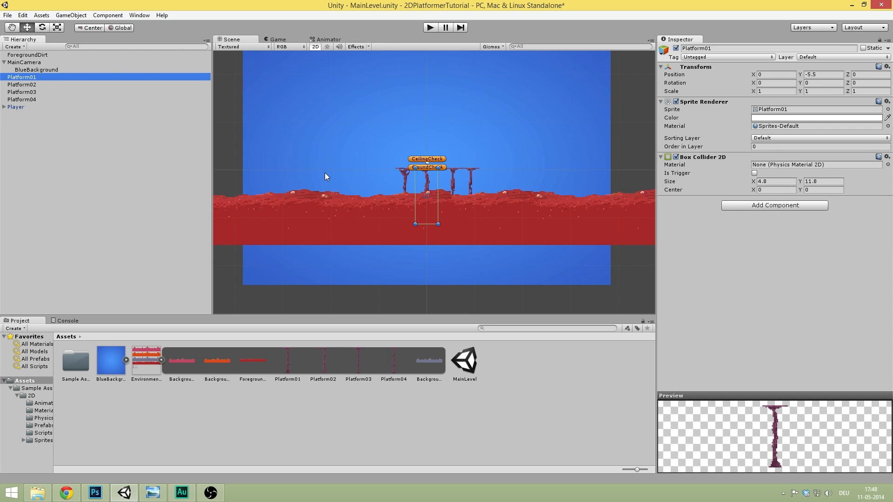
{"action": "scroll", "coordinate": [395, 161], "scroll_direction": "up", "scroll_amount": 3}
- Select ForegroundDirt and set its Sorting Layer to Forground
{"action": "left_click", "coordinate": [43, 99], "text": "shift"}
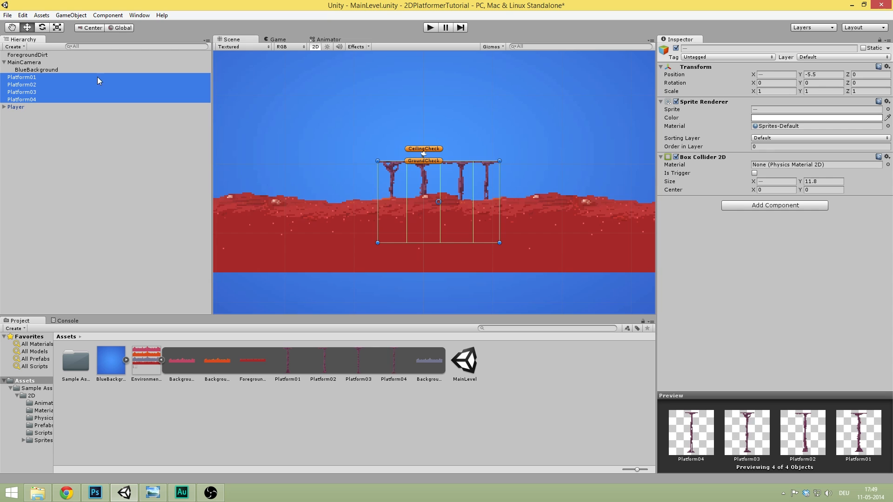
{"action": "left_click", "coordinate": [49, 55]}
{"action": "left_click", "coordinate": [758, 138]}
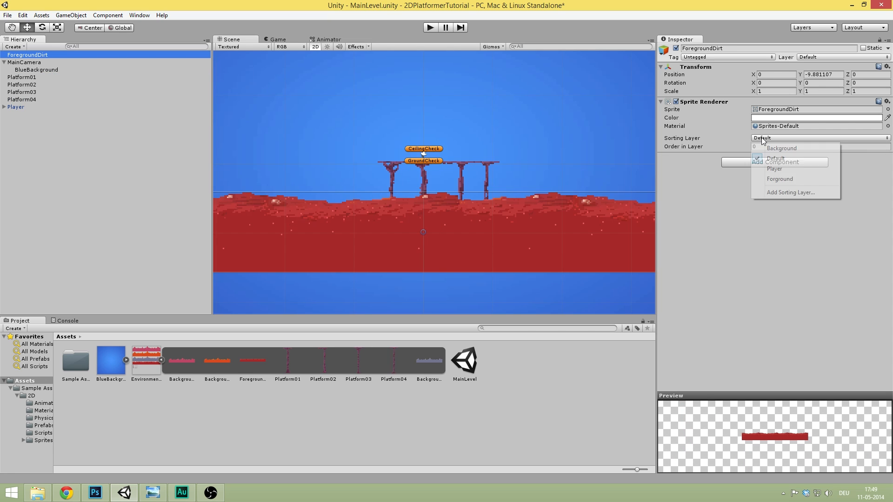
{"action": "left_click", "coordinate": [789, 181]}
- Nudge ForegroundDirt slightly lower to Y −10.70 and preview it in the Game view
{"action": "scroll", "coordinate": [443, 188], "scroll_direction": "up", "scroll_amount": 4}
{"action": "left_click_drag", "start_coordinate": [431, 234], "coordinate": [466, 134]}
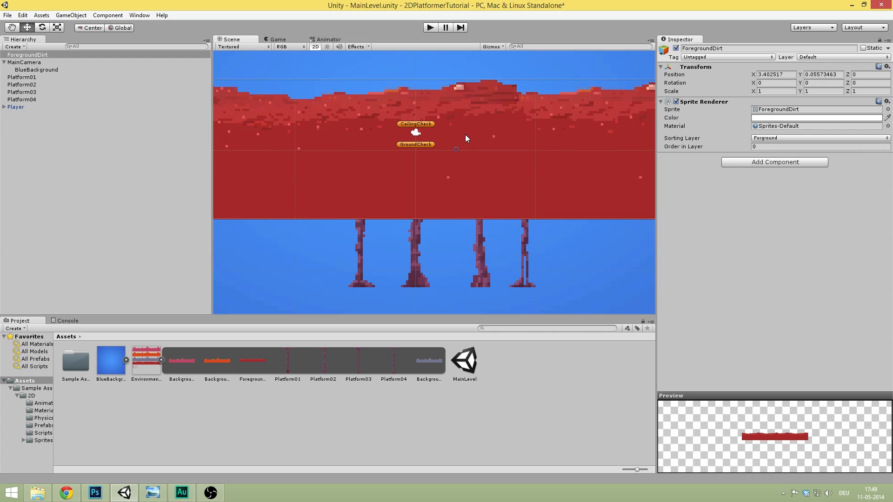
{"action": "left_click", "coordinate": [122, 240]}
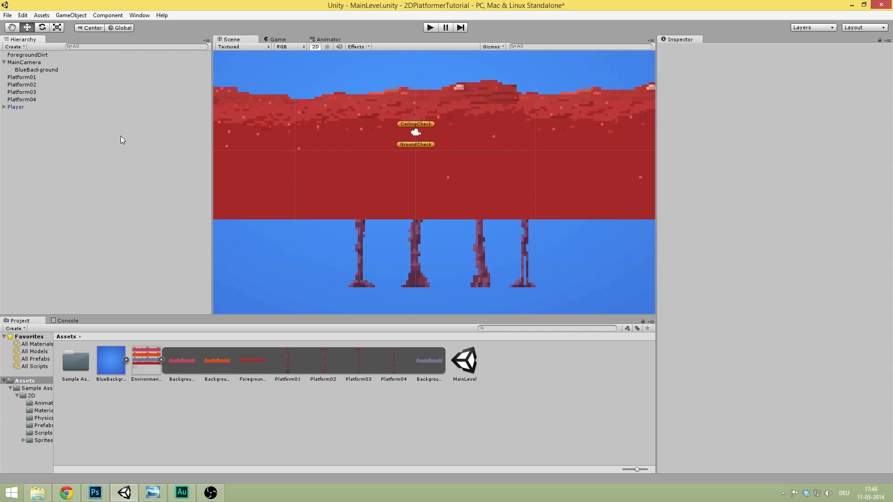
{"action": "key", "text": "ctrl+z"}
{"action": "key", "text": "ctrl+z"}
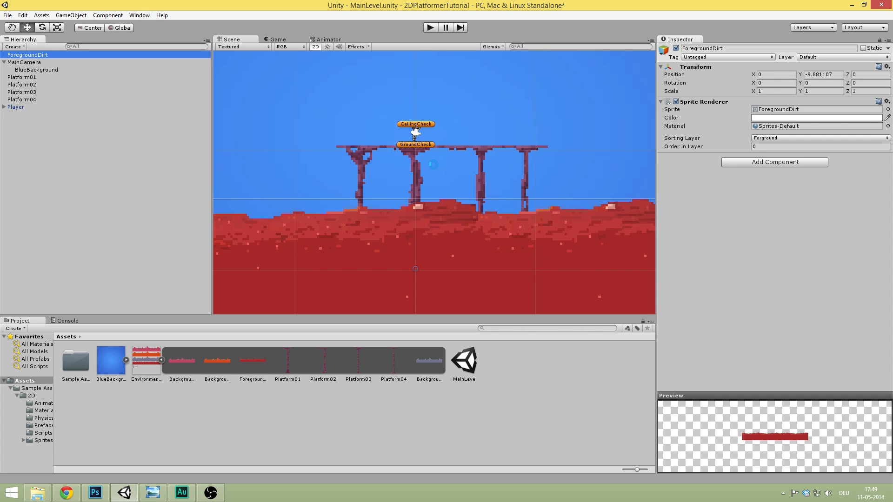
{"action": "scroll", "coordinate": [488, 106], "scroll_direction": "down", "scroll_amount": 5}
{"action": "mouse_move", "coordinate": [460, 212]}
{"action": "left_mouse_down"}
{"action": "mouse_move", "coordinate": [458, 225]}
{"action": "mouse_move", "coordinate": [469, 217]}
{"action": "left_mouse_up"}
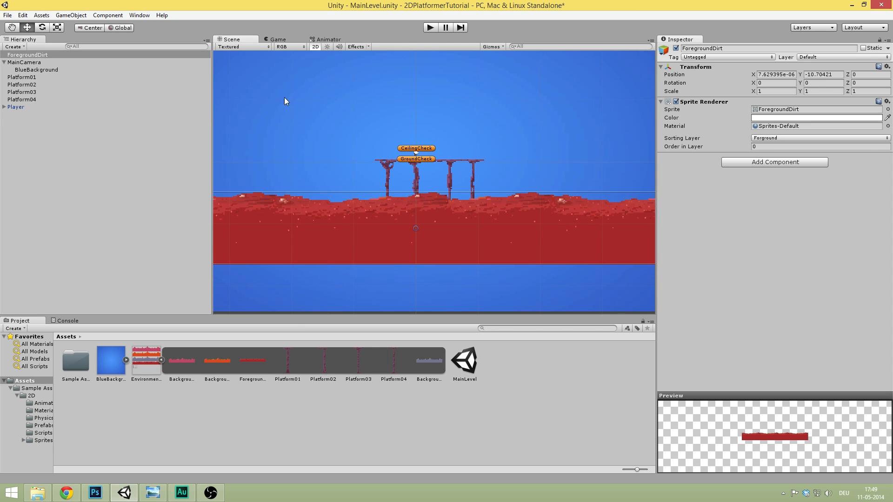
{"action": "left_click", "coordinate": [285, 41]}
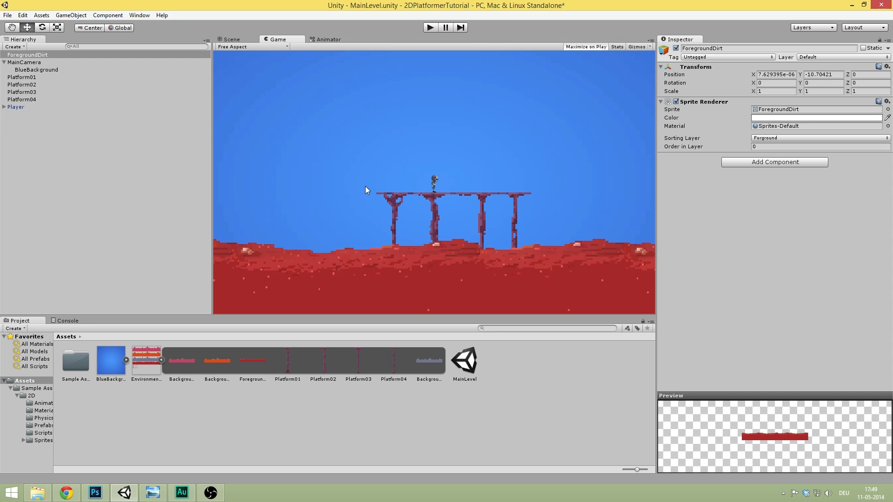
- Run a quick test, then drag ForegroundDirt lower to Y −11.98 in the Scene view
{"action": "left_click", "coordinate": [427, 28]}
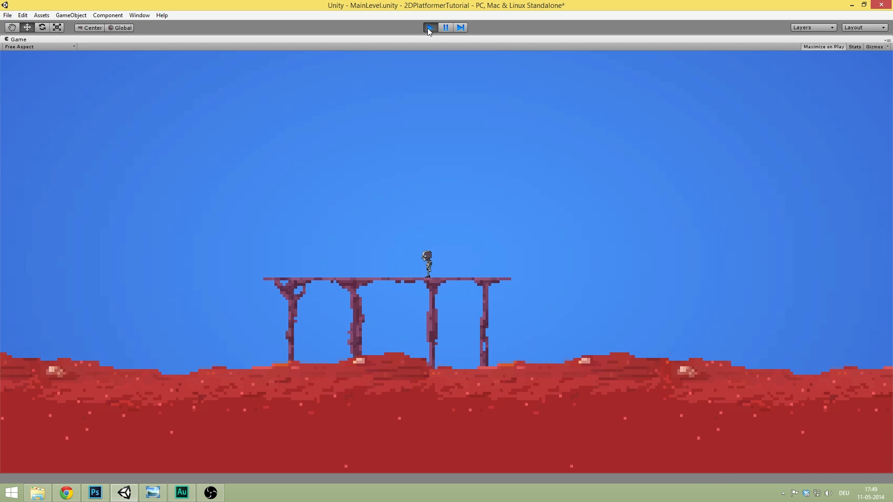
{"action": "left_click", "coordinate": [428, 27]}
{"action": "left_click", "coordinate": [232, 40]}
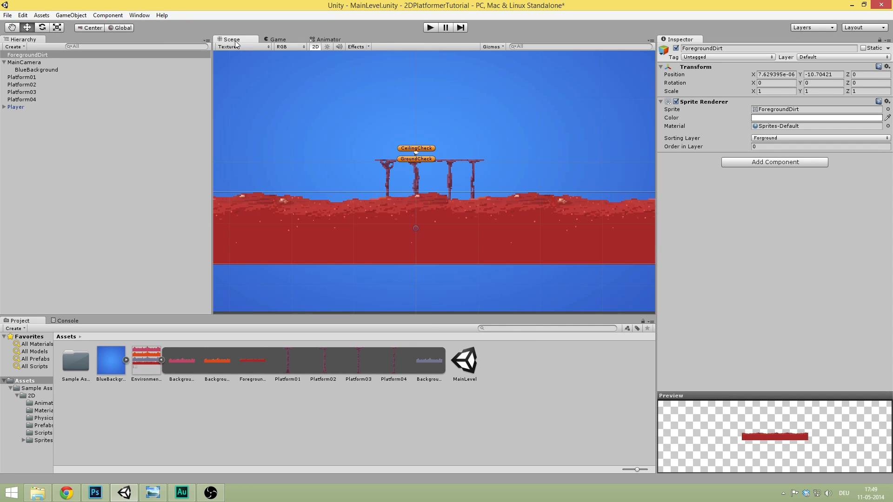
{"action": "left_click_drag", "start_coordinate": [394, 225], "coordinate": [398, 233]}
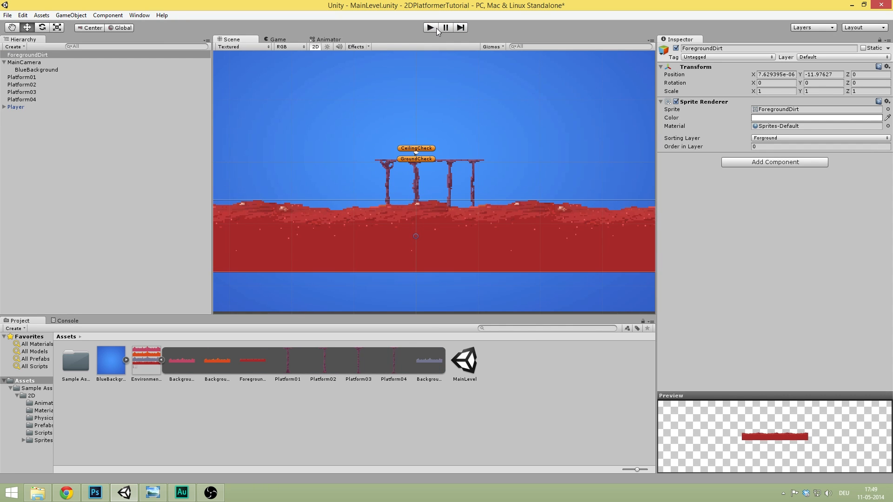
- Play-test the lowered ground by running right, turning left and jumping, then stop
{"action": "left_click", "coordinate": [430, 28]}
{"action": "key", "text": "Right"}
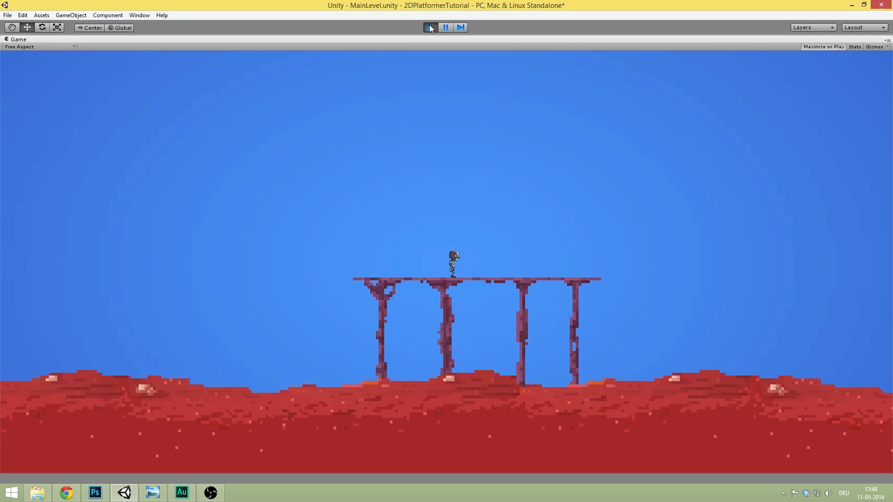
{"action": "key", "text": "Left"}
{"action": "key", "text": "space"}
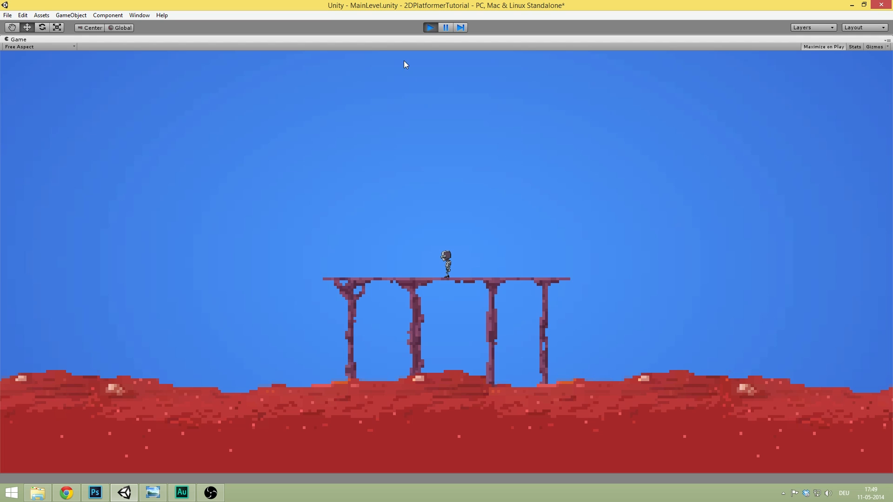
{"action": "left_click", "coordinate": [433, 27]}
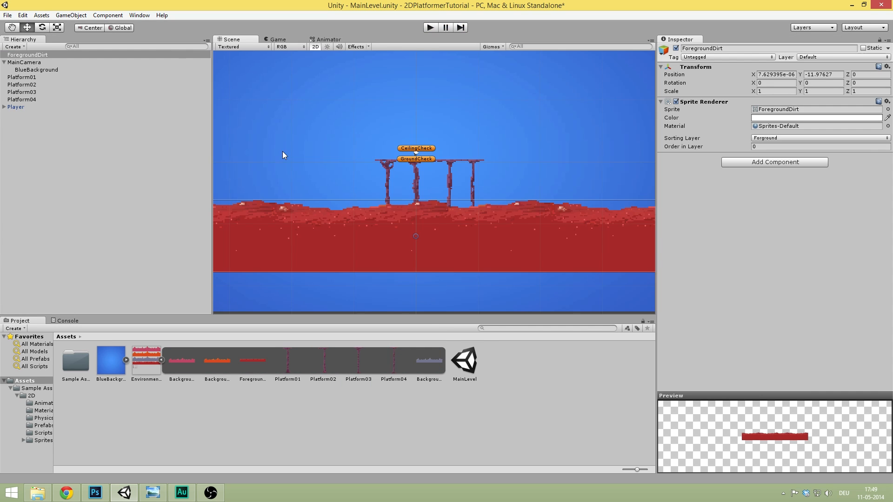
- Play again, walking the character right and left and jumping, then end the test run
{"action": "left_click", "coordinate": [219, 379]}
{"action": "left_click", "coordinate": [262, 421]}
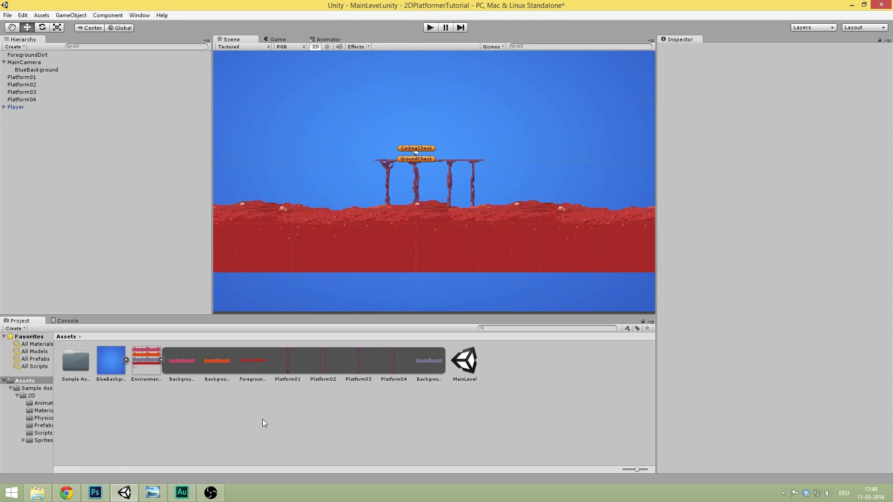
{"action": "left_click", "coordinate": [429, 28]}
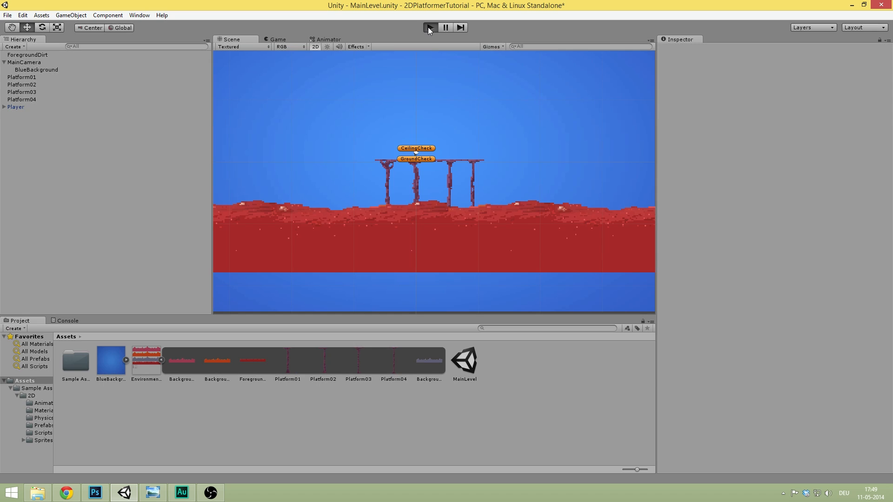
{"action": "key", "text": "Right"}
{"action": "key", "text": "Left"}
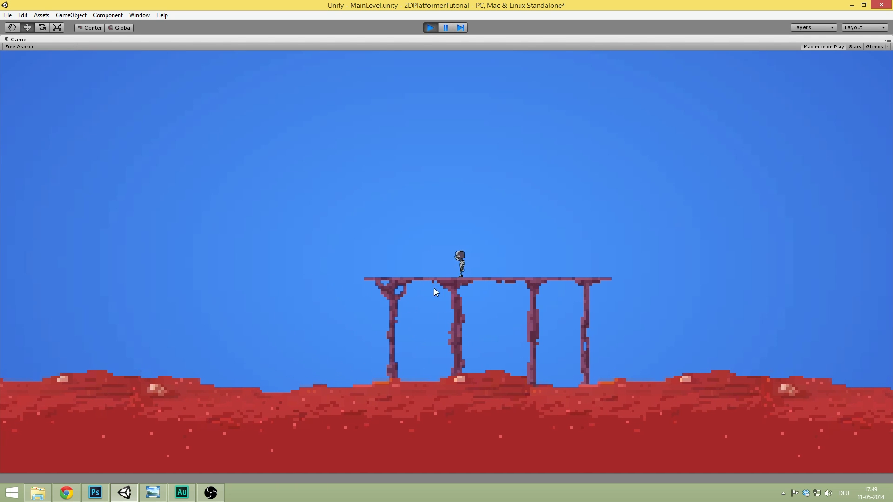
{"action": "key", "text": "Right"}
{"action": "key", "text": "Left"}
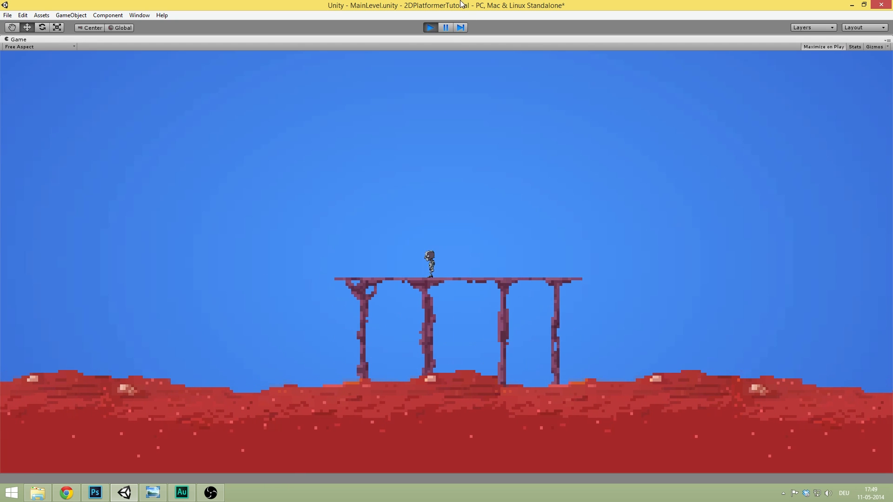
{"action": "key", "text": "space"}
{"action": "left_click", "coordinate": [429, 28]}
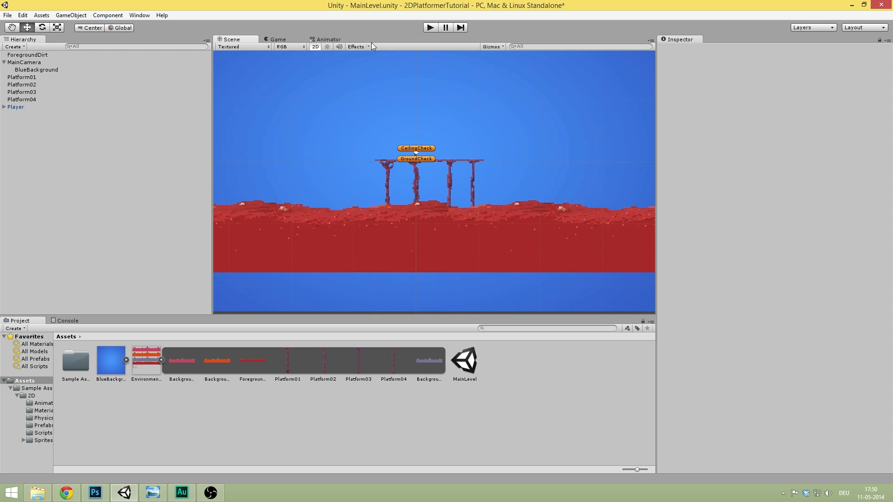
- Preview the orange, purple and blue mountain sprites and the foreground dirt sprite
{"action": "left_click", "coordinate": [206, 363]}
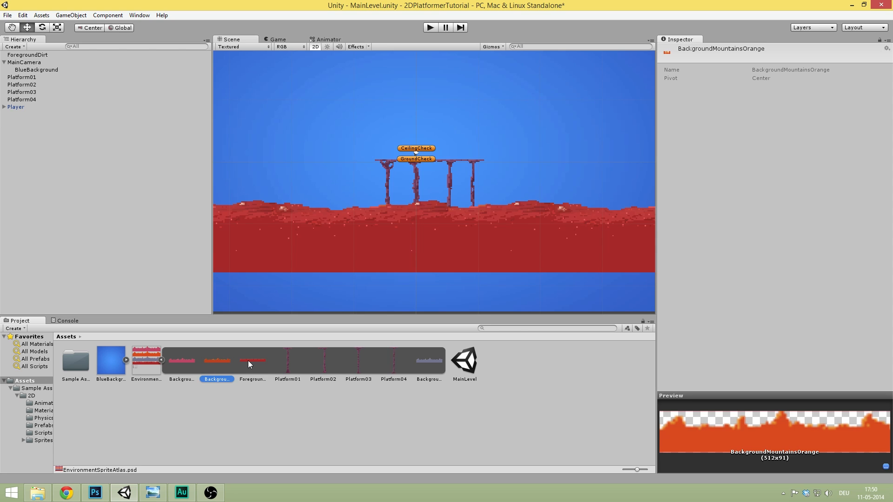
{"action": "left_click", "coordinate": [255, 360]}
{"action": "left_click", "coordinate": [175, 364]}
{"action": "left_click", "coordinate": [211, 370]}
{"action": "left_click", "coordinate": [255, 363]}
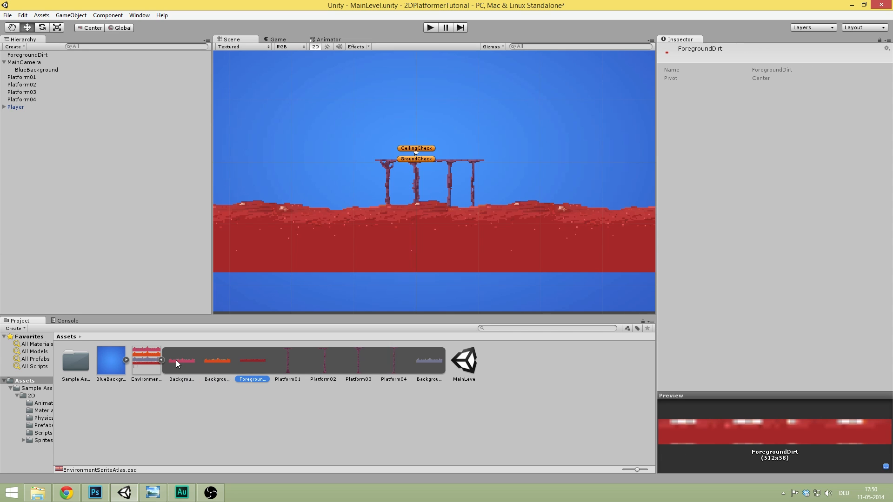
{"action": "left_click", "coordinate": [176, 360]}
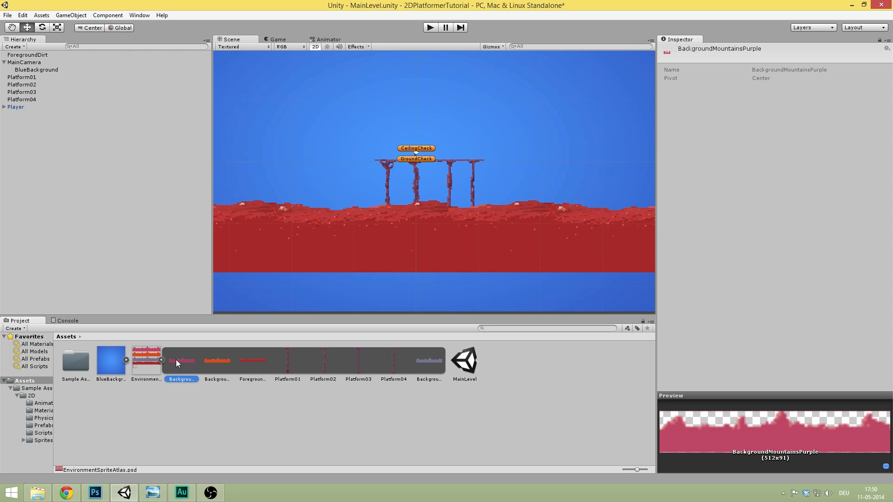
{"action": "left_click", "coordinate": [258, 367]}
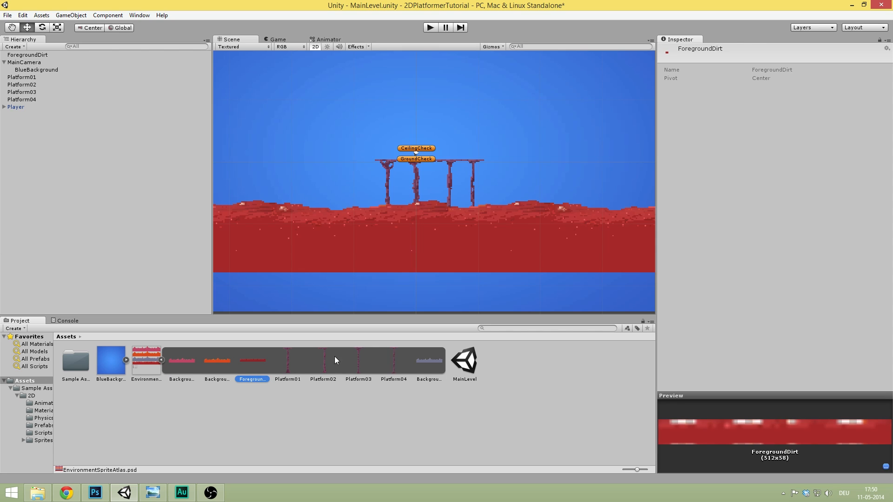
{"action": "left_click", "coordinate": [428, 373]}
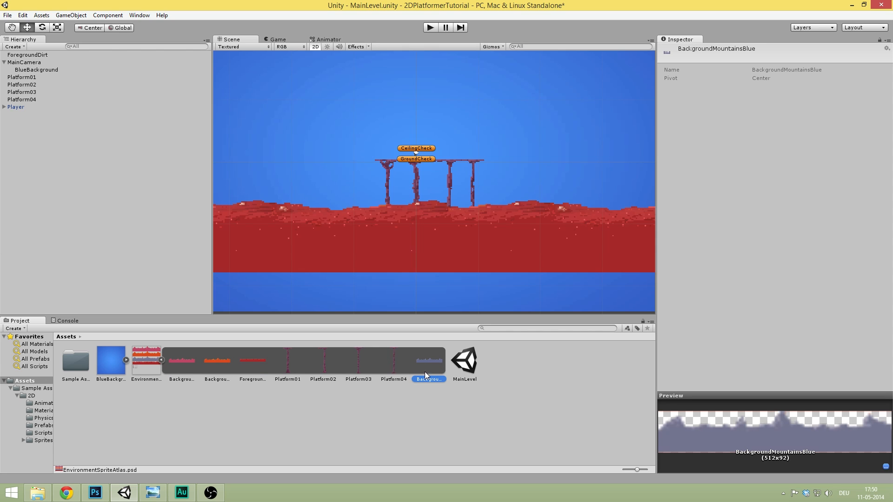
- Add BackgroundMountainsPurple to the scene on the Background sorting layer
{"action": "left_click", "coordinate": [162, 367]}
{"action": "left_click", "coordinate": [188, 378]}
{"action": "left_click_drag", "start_coordinate": [181, 336], "coordinate": [88, 167]}
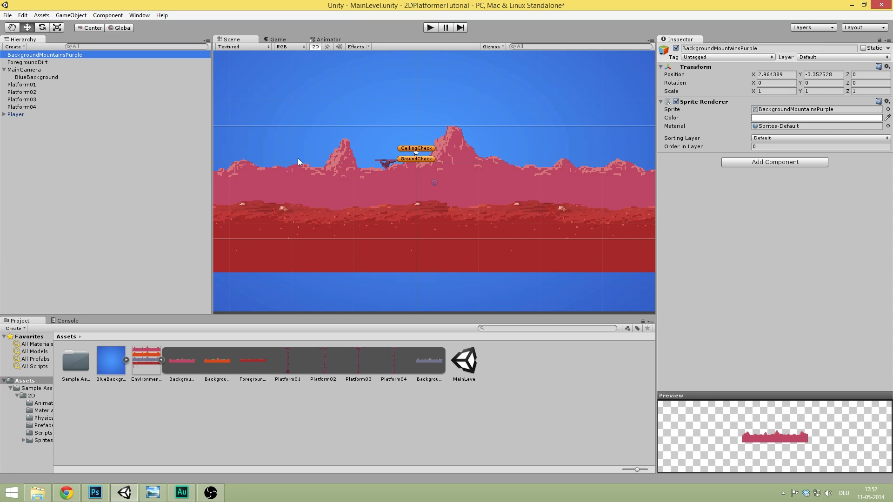
{"action": "left_click", "coordinate": [773, 138]}
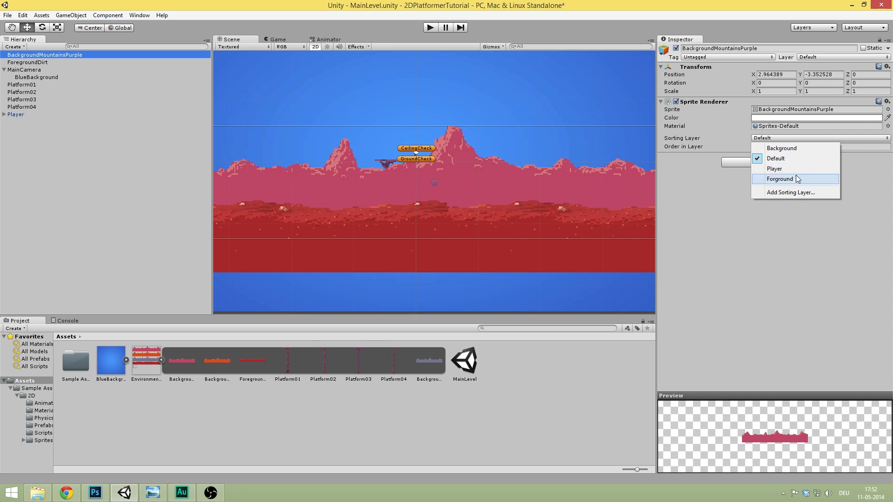
{"action": "left_click", "coordinate": [808, 148]}
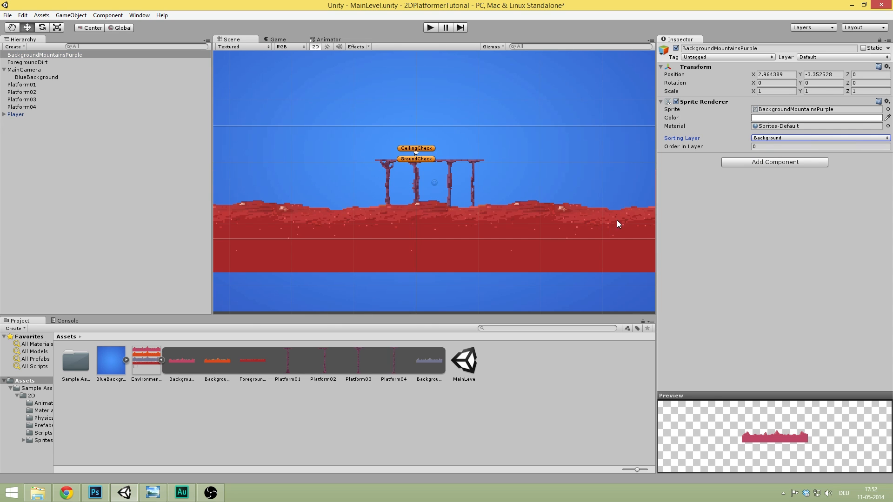
- Put BlueBackground on the Background sorting layer with order in layer -1000
{"action": "left_click", "coordinate": [51, 77]}
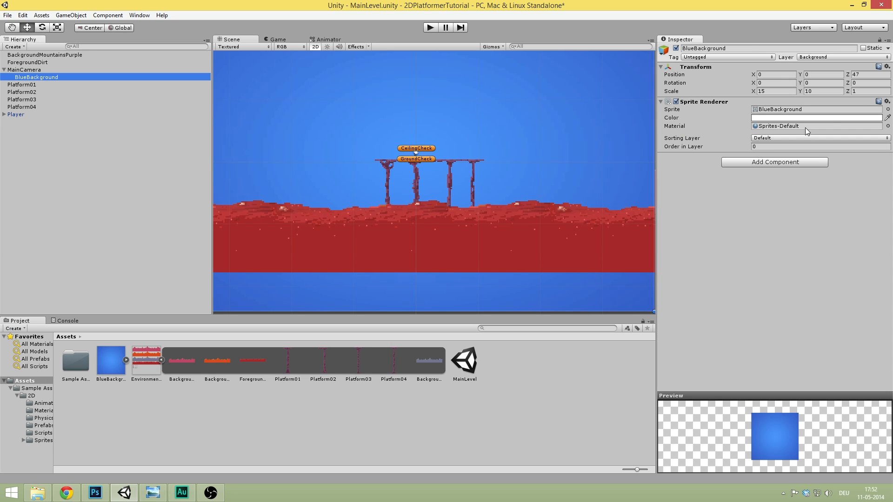
{"action": "left_click", "coordinate": [783, 137]}
{"action": "left_click", "coordinate": [783, 146]}
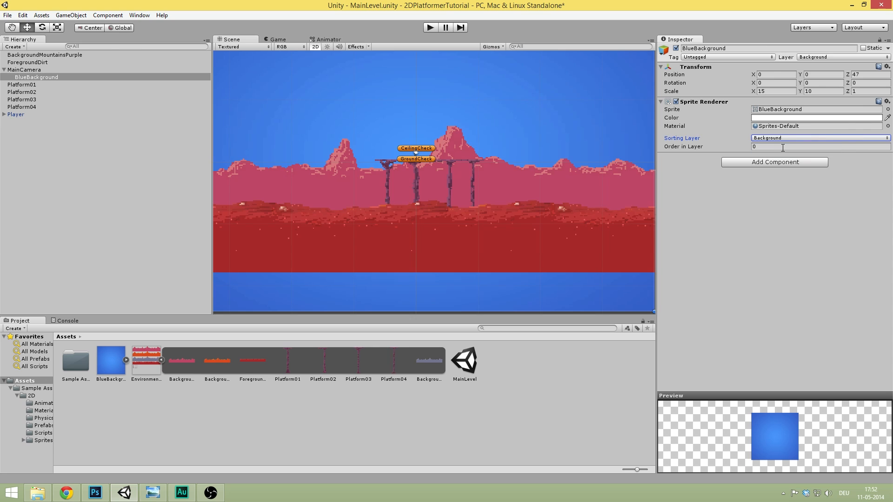
{"action": "left_click", "coordinate": [783, 147]}
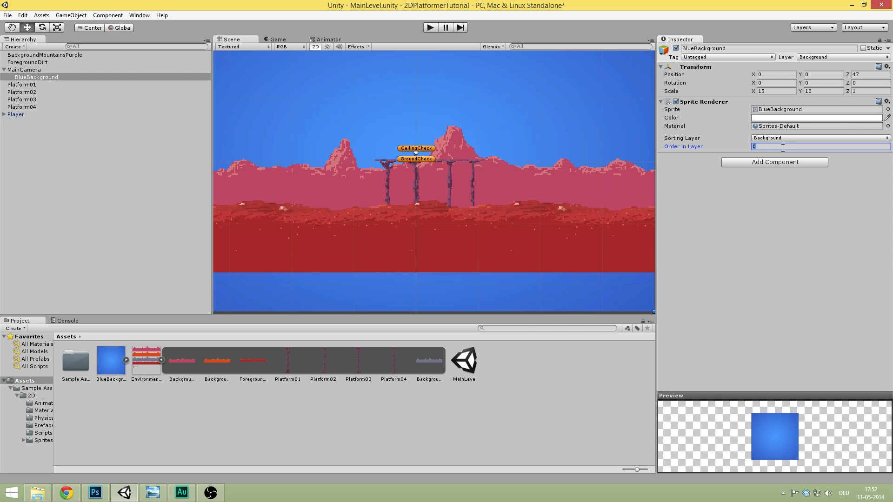
{"action": "type", "text": "-1000"}
{"action": "left_click", "coordinate": [4, 70]}
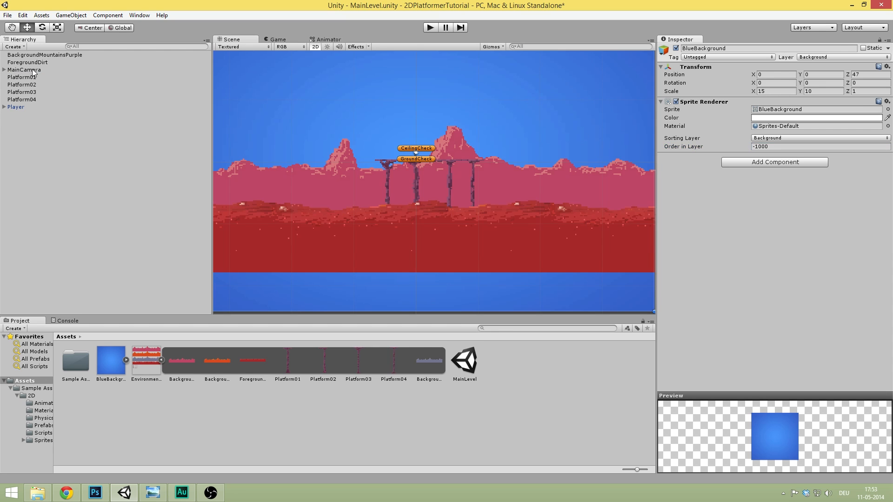
- Frame BackgroundMountainsPurple and set its X position to 0
{"action": "left_click", "coordinate": [56, 56]}
{"action": "key", "text": "f"}
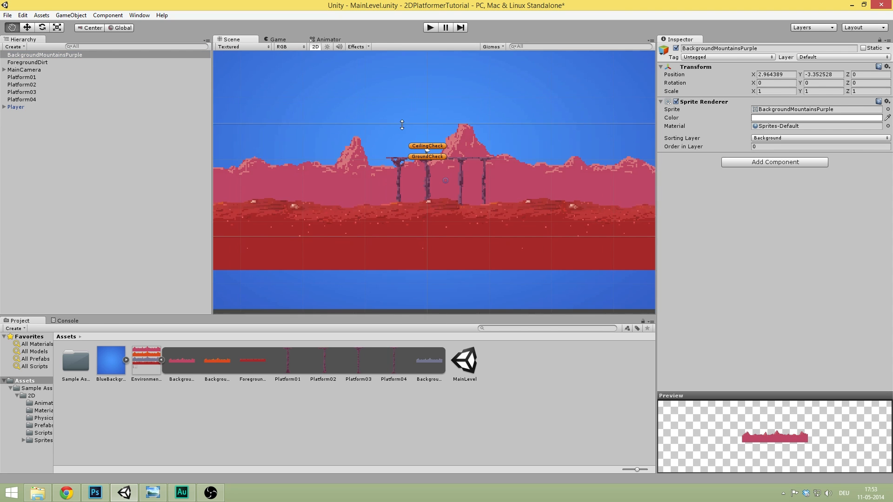
{"action": "scroll", "coordinate": [428, 112], "scroll_direction": "down", "scroll_amount": 5}
{"action": "scroll", "coordinate": [535, 119], "scroll_direction": "up", "scroll_amount": 11}
{"action": "middle_click_drag", "start_coordinate": [522, 127], "coordinate": [498, 126]}
{"action": "left_click", "coordinate": [792, 74]}
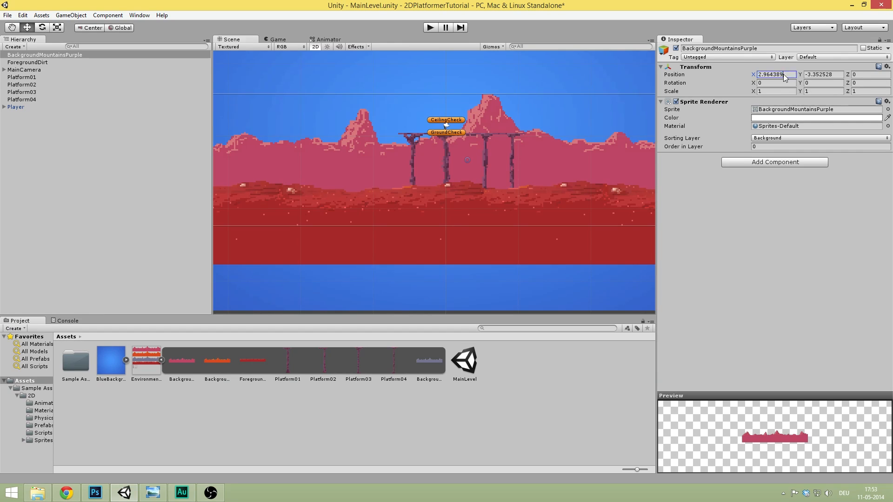
{"action": "type", "text": "0"}
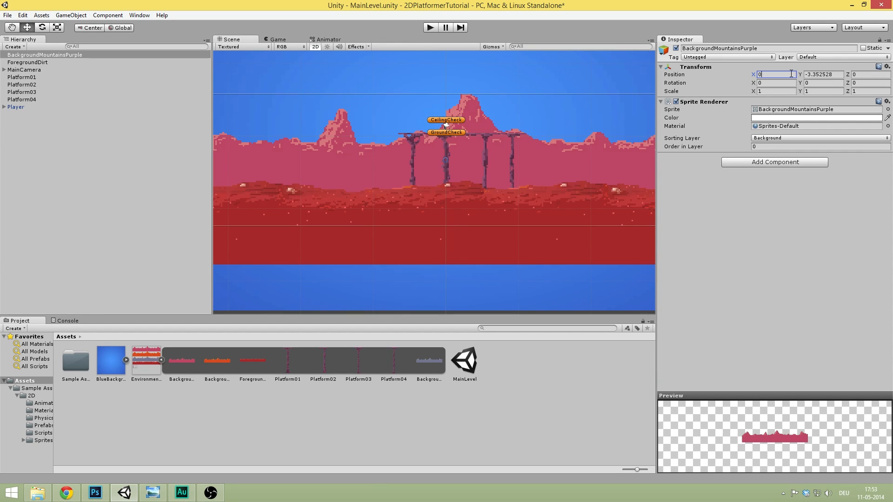
- Lower the purple mountains' Y position while checking the Game view
{"action": "scroll", "coordinate": [493, 160], "scroll_direction": "up", "scroll_amount": 2}
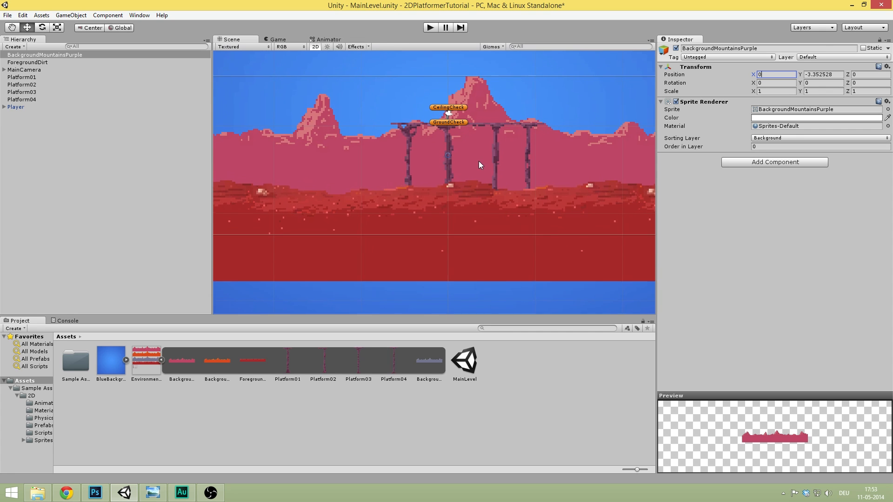
{"action": "middle_click_drag", "start_coordinate": [481, 159], "coordinate": [417, 196]}
{"action": "left_click", "coordinate": [286, 41]}
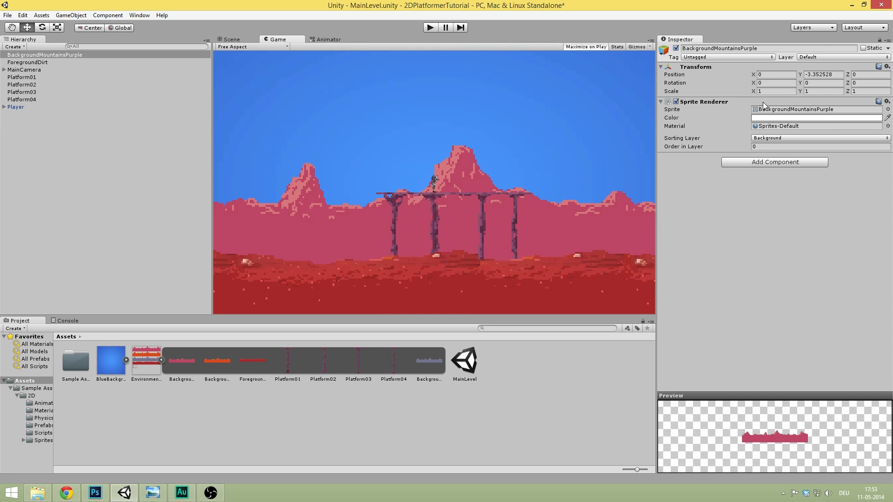
{"action": "left_click_drag", "start_coordinate": [801, 72], "coordinate": [746, 83]}
- Play-test walking left and right, then nudge the mountains to Y -6.85
{"action": "left_click", "coordinate": [428, 30]}
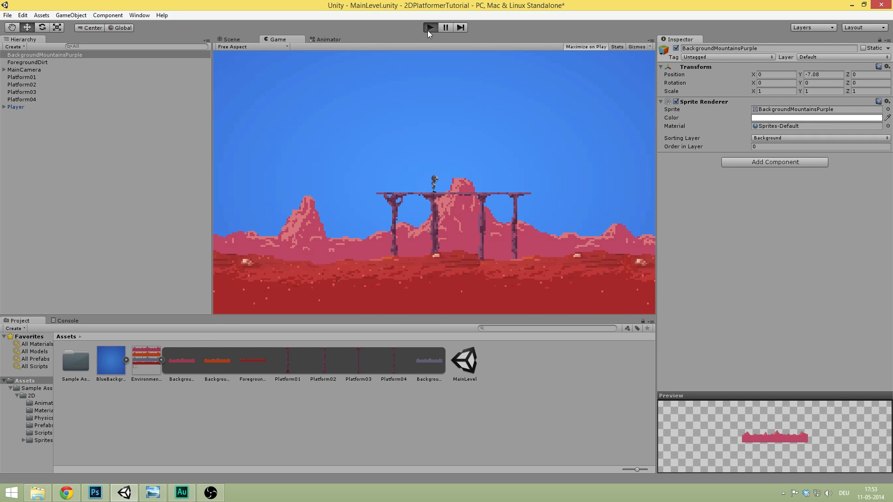
{"action": "key", "text": "Left"}
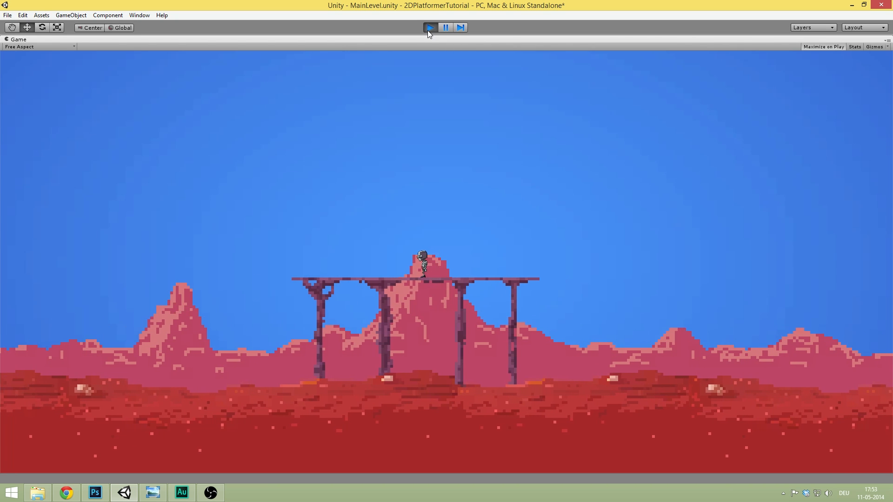
{"action": "key", "text": "Right"}
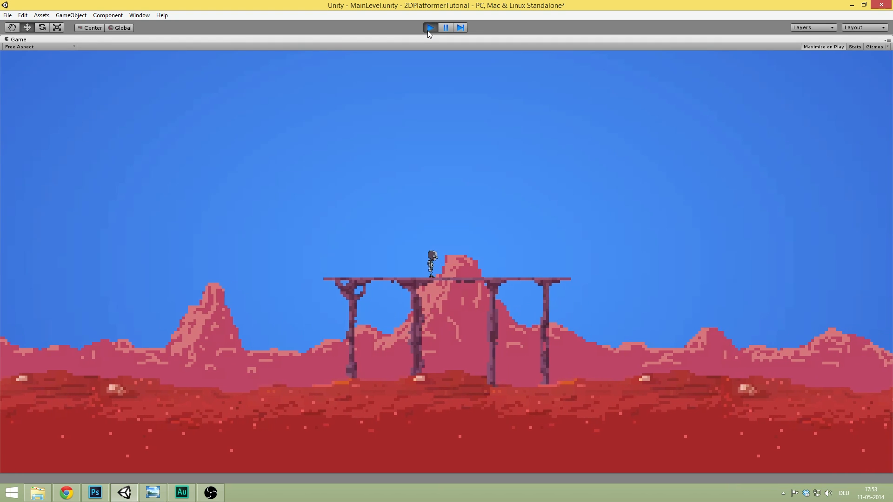
{"action": "left_click", "coordinate": [428, 30]}
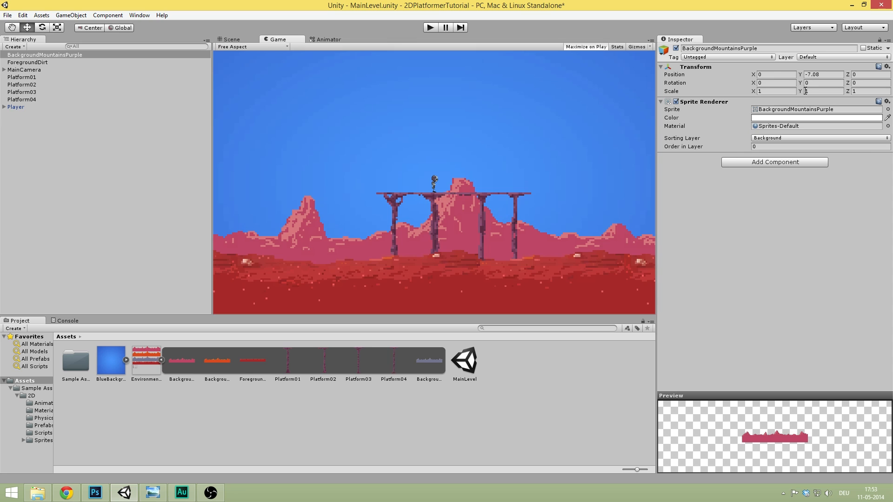
{"action": "left_click_drag", "start_coordinate": [801, 74], "coordinate": [804, 78]}
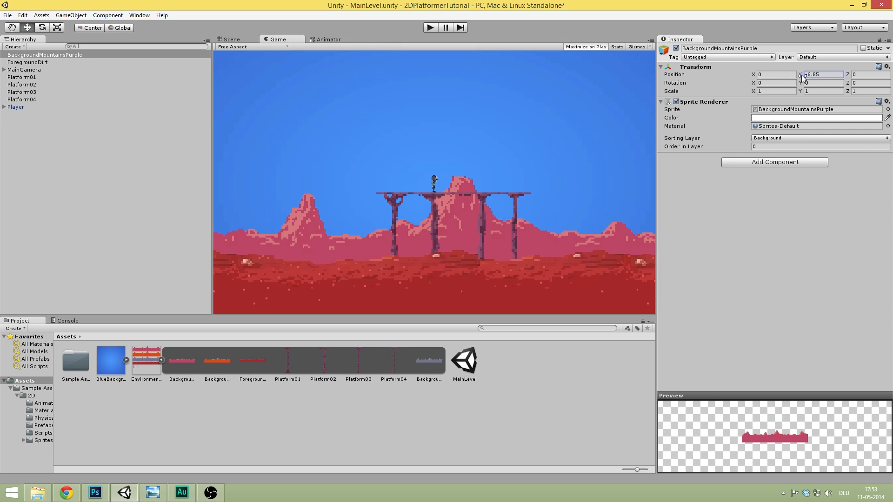
{"action": "left_click", "coordinate": [817, 78]}
- Slide ForegroundDirt right until its left edge lines up with the purple mountains
{"action": "left_click", "coordinate": [778, 238]}
{"action": "left_click", "coordinate": [242, 38]}
{"action": "scroll", "coordinate": [476, 145], "scroll_direction": "down", "scroll_amount": 5}
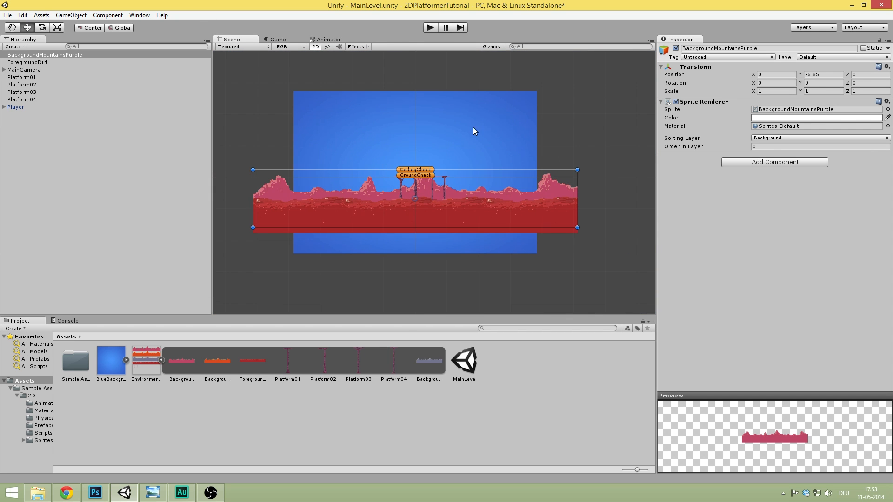
{"action": "scroll", "coordinate": [321, 166], "scroll_direction": "up", "scroll_amount": 4}
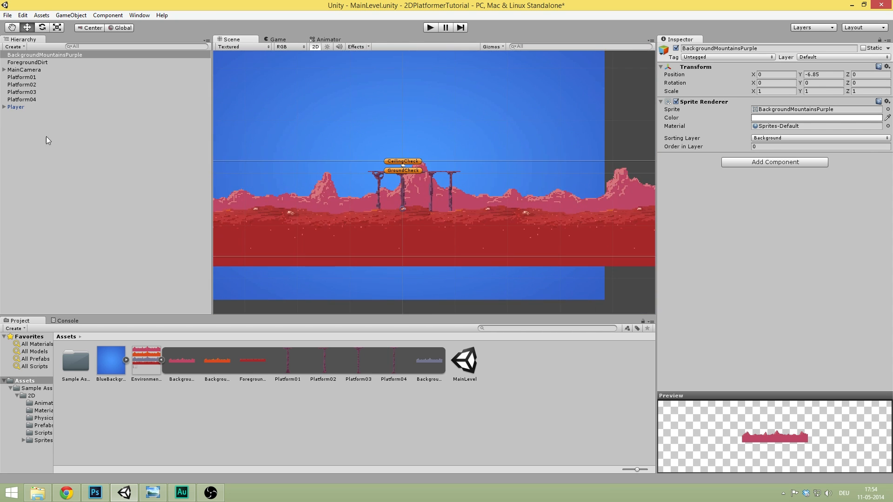
{"action": "left_click", "coordinate": [71, 54]}
{"action": "scroll", "coordinate": [370, 164], "scroll_direction": "down", "scroll_amount": 4}
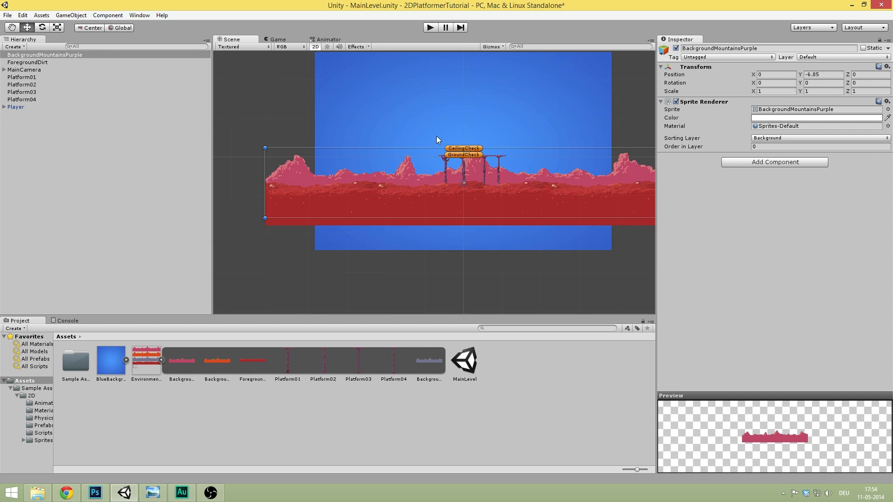
{"action": "scroll", "coordinate": [491, 144], "scroll_direction": "up", "scroll_amount": 6}
{"action": "left_click_drag", "start_coordinate": [356, 236], "coordinate": [423, 218]}
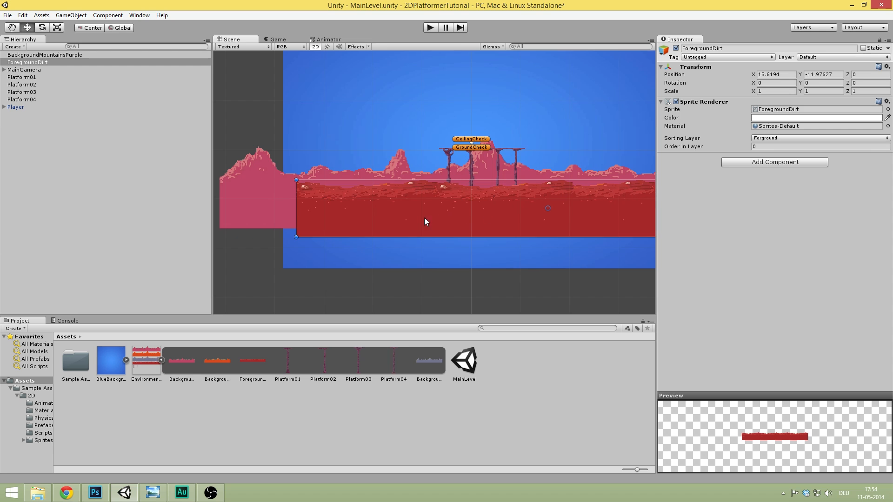
{"action": "left_click", "coordinate": [268, 258]}
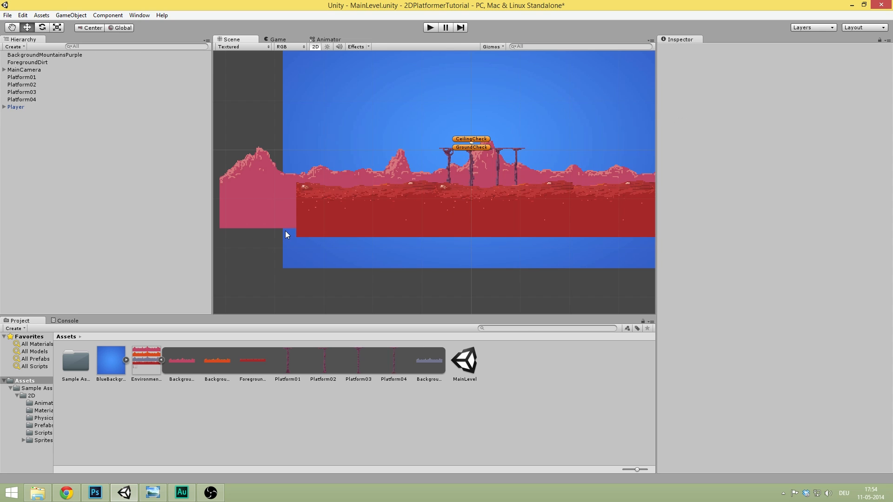
{"action": "left_click_drag", "start_coordinate": [306, 223], "coordinate": [304, 216]}
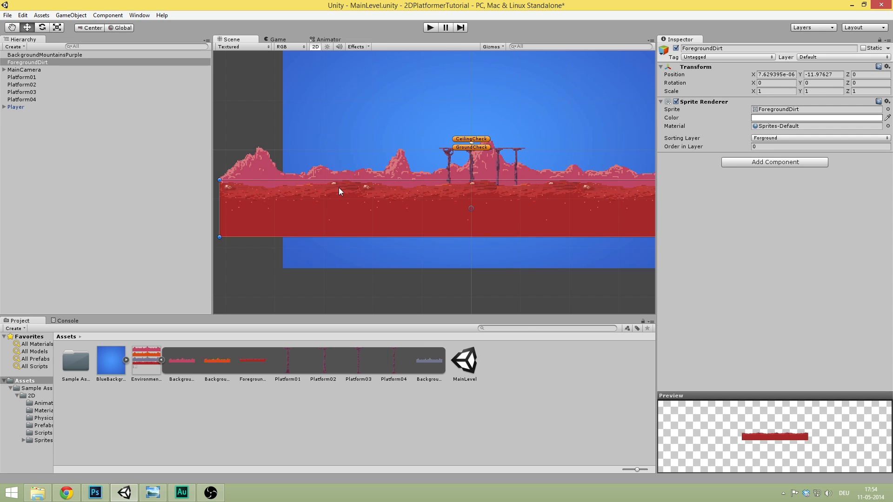
{"action": "left_click", "coordinate": [278, 284]}
- Save the MainLevel scene with Ctrl+S
{"action": "key", "text": "ctrl+s"}
{"action": "scroll", "coordinate": [444, 181], "scroll_direction": "down", "scroll_amount": 3}
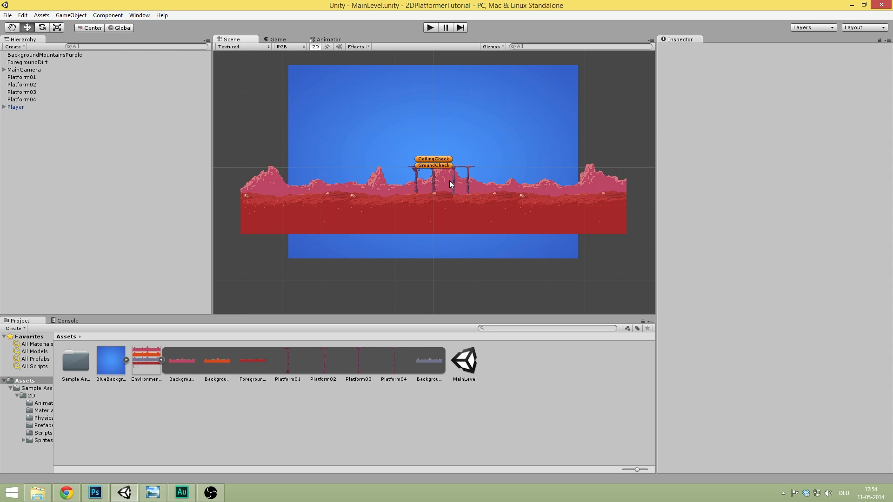
{"action": "scroll", "coordinate": [460, 161], "scroll_direction": "up", "scroll_amount": 5}
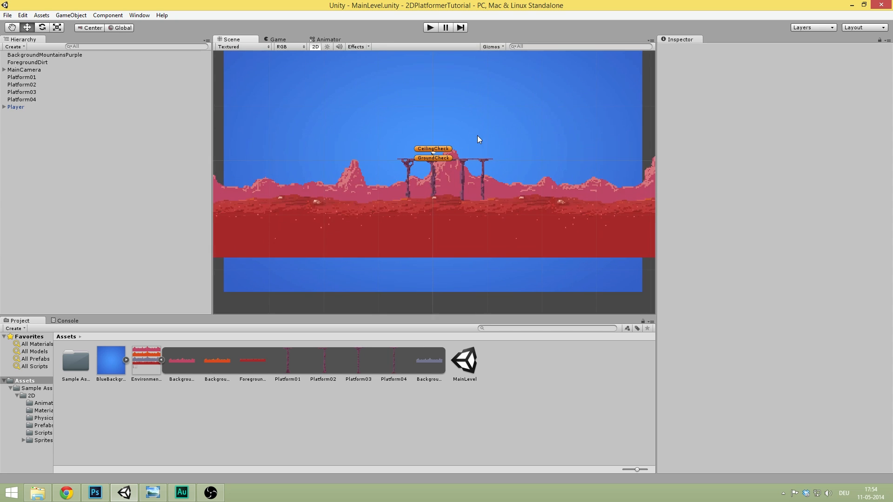
{"action": "scroll", "coordinate": [501, 133], "scroll_direction": "up", "scroll_amount": 1}
{"action": "middle_click_drag", "start_coordinate": [474, 121], "coordinate": [449, 146]}
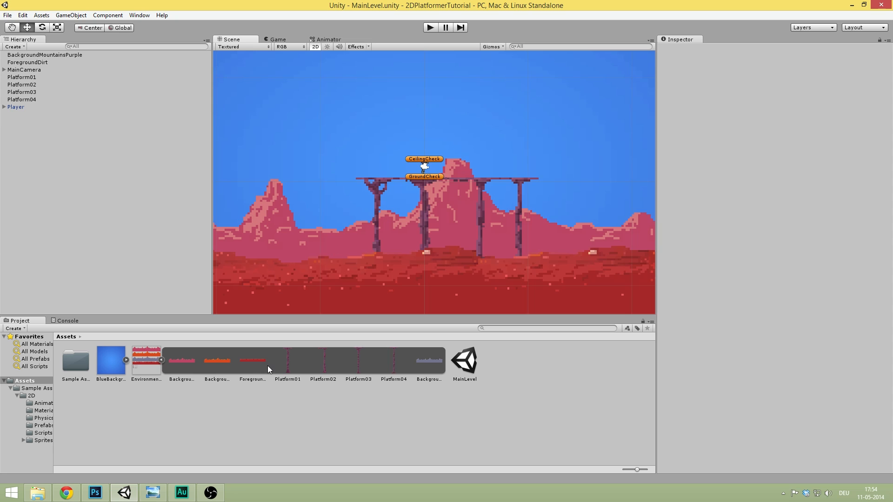
- Preview the blue and orange mountain sprites and the ForegroundDirt sprite
{"action": "left_click", "coordinate": [430, 361]}
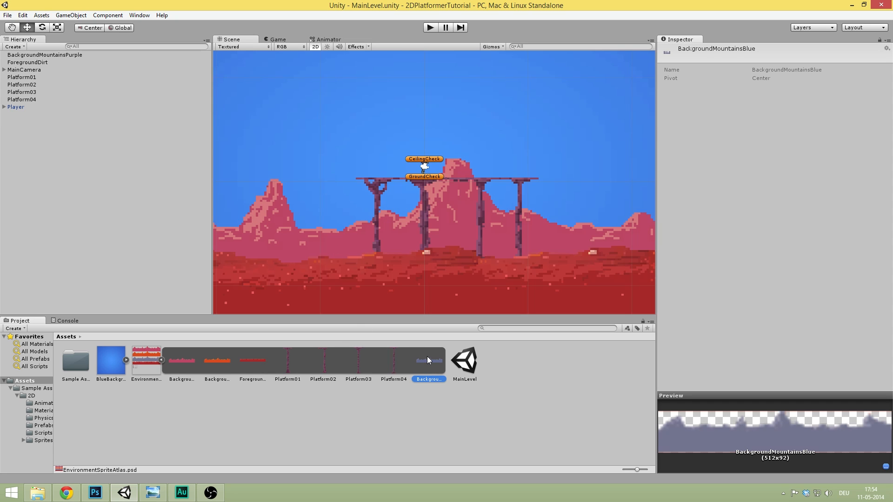
{"action": "left_click", "coordinate": [200, 362]}
{"action": "left_click", "coordinate": [262, 366]}
{"action": "left_click", "coordinate": [208, 359]}
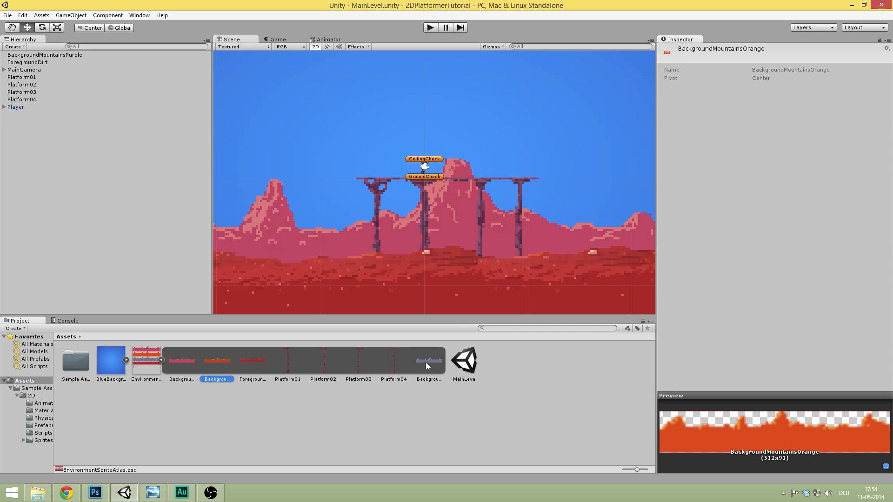
- Drag BackgroundMountainsBlue into the scene and frame it in the view
{"action": "left_click_drag", "start_coordinate": [434, 356], "coordinate": [90, 211]}
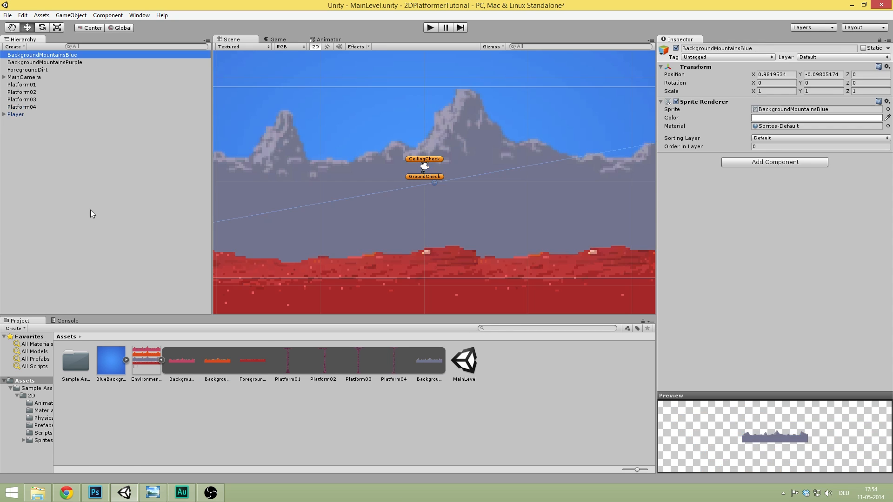
{"action": "key", "text": "f"}
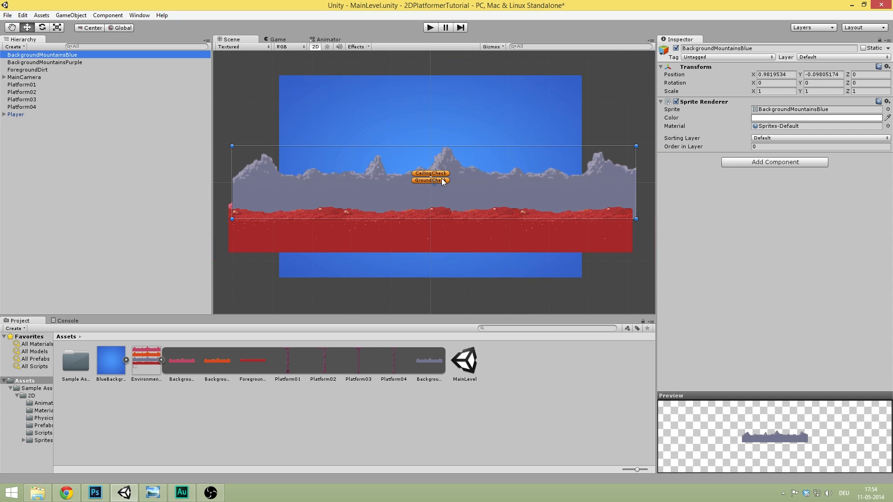
{"action": "scroll", "coordinate": [443, 181], "scroll_direction": "up", "scroll_amount": 10}
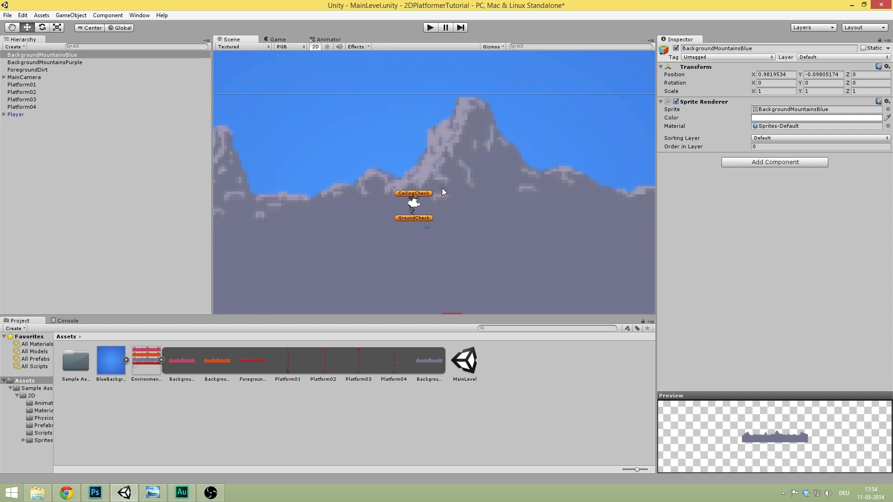
{"action": "scroll", "coordinate": [470, 155], "scroll_direction": "down", "scroll_amount": 6}
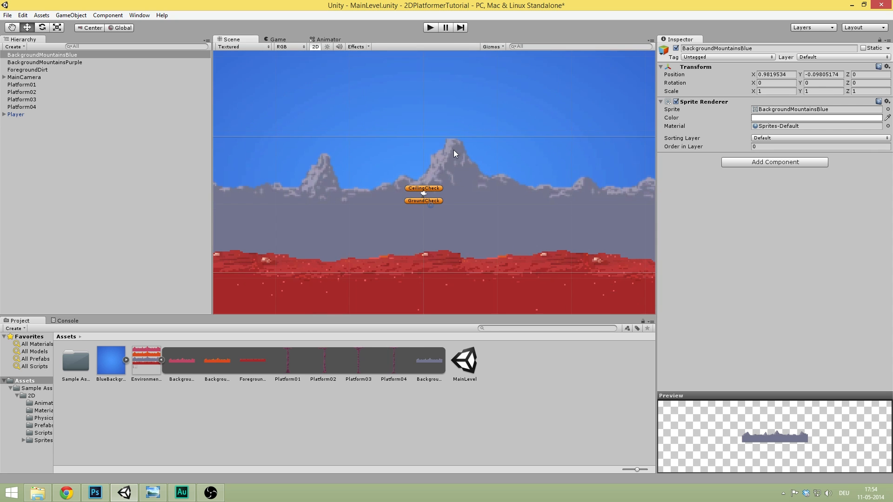
{"action": "scroll", "coordinate": [437, 163], "scroll_direction": "up", "scroll_amount": 6}
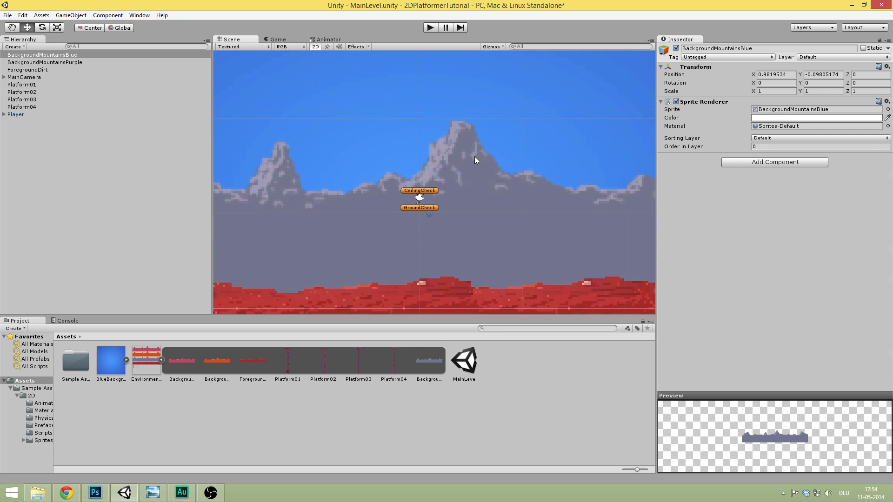
{"action": "scroll", "coordinate": [441, 144], "scroll_direction": "down", "scroll_amount": 3}
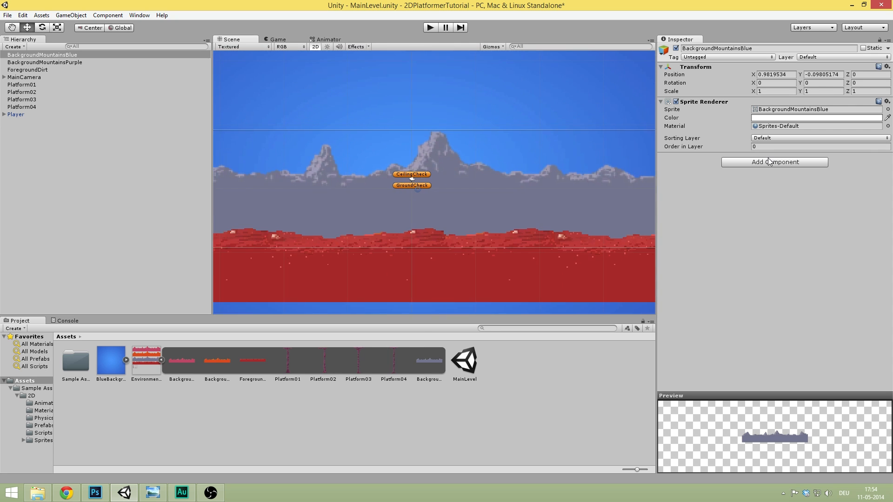
{"action": "scroll", "coordinate": [425, 178], "scroll_direction": "up", "scroll_amount": 1}
{"action": "scroll", "coordinate": [440, 168], "scroll_direction": "up", "scroll_amount": 2}
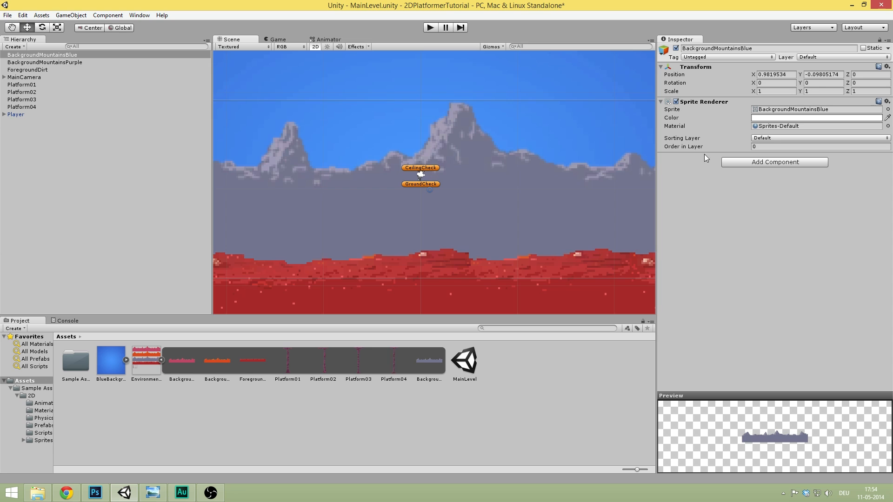
- Set BackgroundMountainsBlue's sorting layer to Background with order in layer -1
{"action": "left_click", "coordinate": [775, 139]}
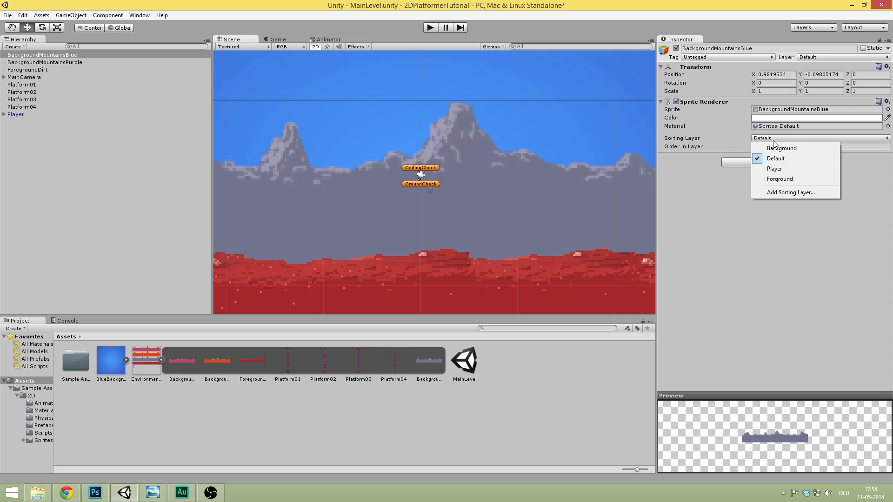
{"action": "left_click", "coordinate": [780, 148]}
{"action": "left_click", "coordinate": [783, 147]}
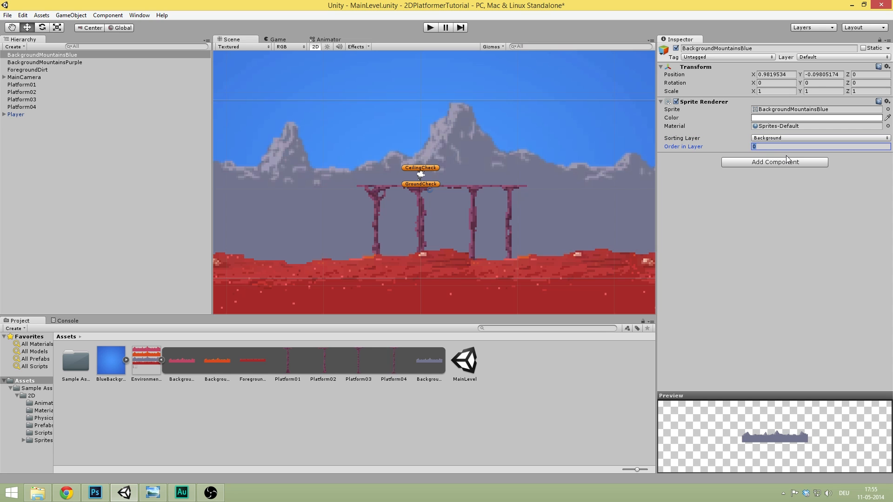
{"action": "type", "text": "-1"}
{"action": "middle_click_drag", "start_coordinate": [448, 124], "coordinate": [457, 83]}
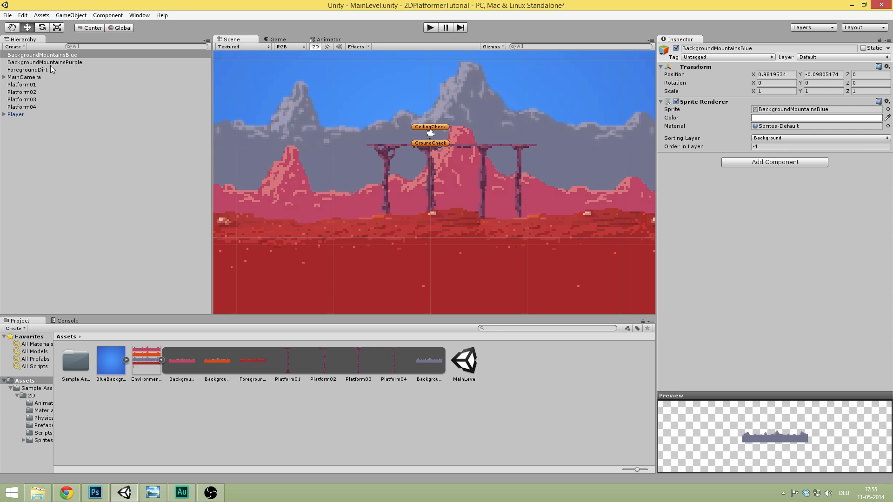
{"action": "left_click", "coordinate": [68, 56]}
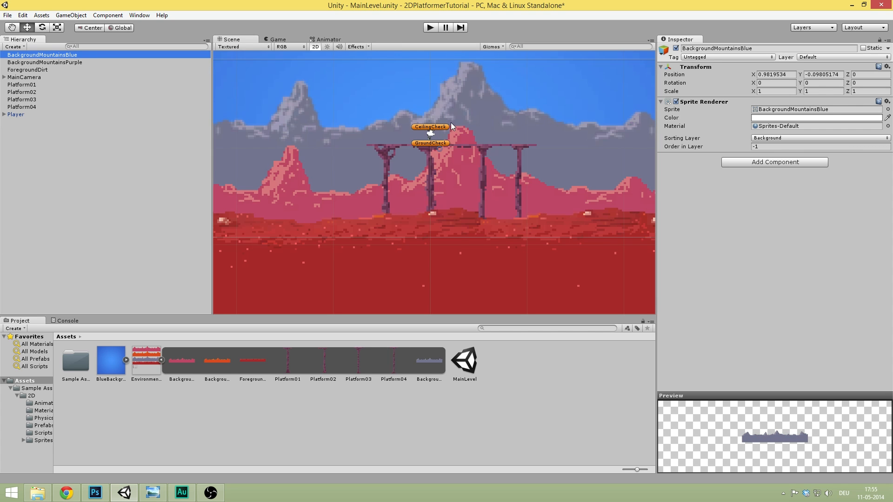
- Mirror BackgroundMountainsBlue with X scale -1 and shift it right to X 16.70
{"action": "key", "text": "f"}
{"action": "left_click_drag", "start_coordinate": [479, 158], "coordinate": [384, 171]}
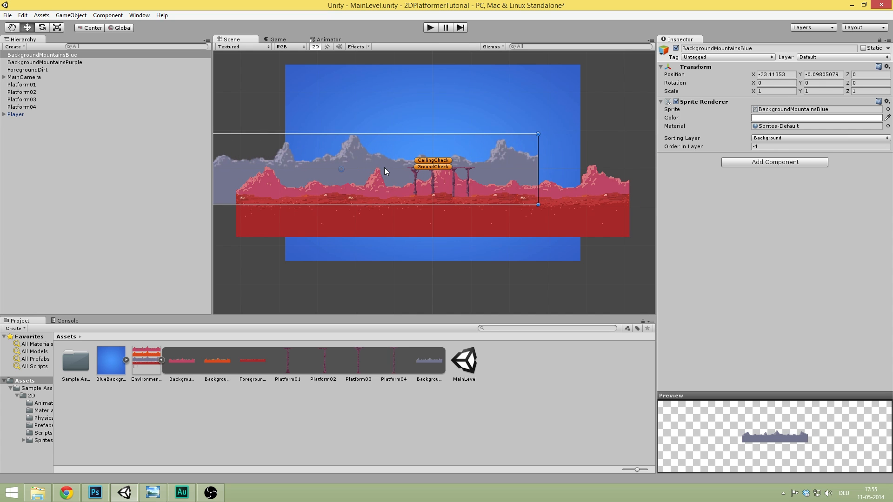
{"action": "scroll", "coordinate": [471, 125], "scroll_direction": "up", "scroll_amount": 5}
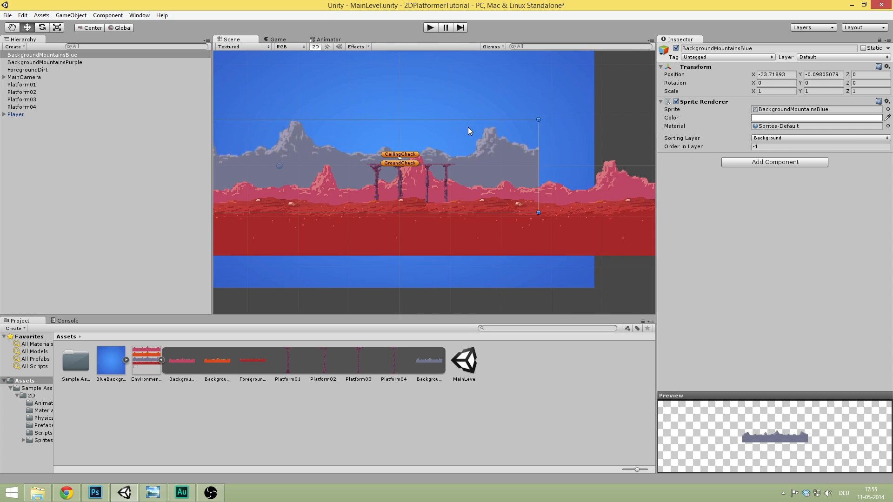
{"action": "left_click", "coordinate": [787, 92]}
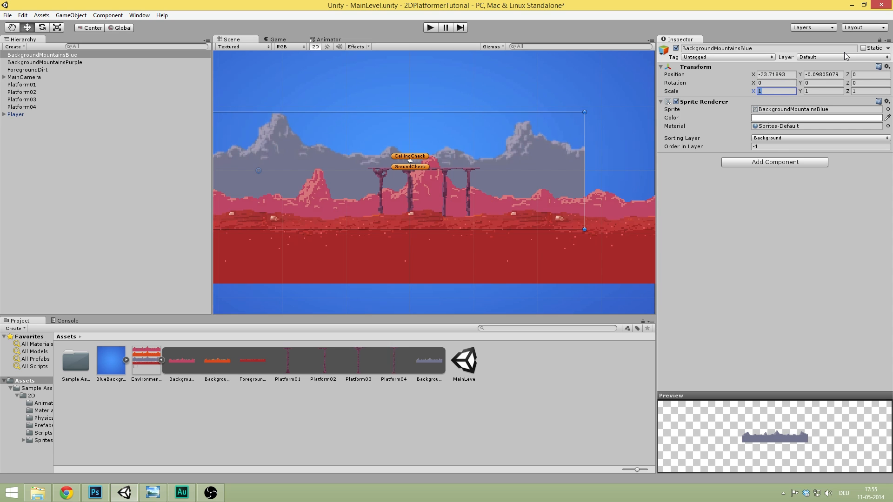
{"action": "type", "text": "-1"}
{"action": "left_click_drag", "start_coordinate": [316, 157], "coordinate": [576, 176]}
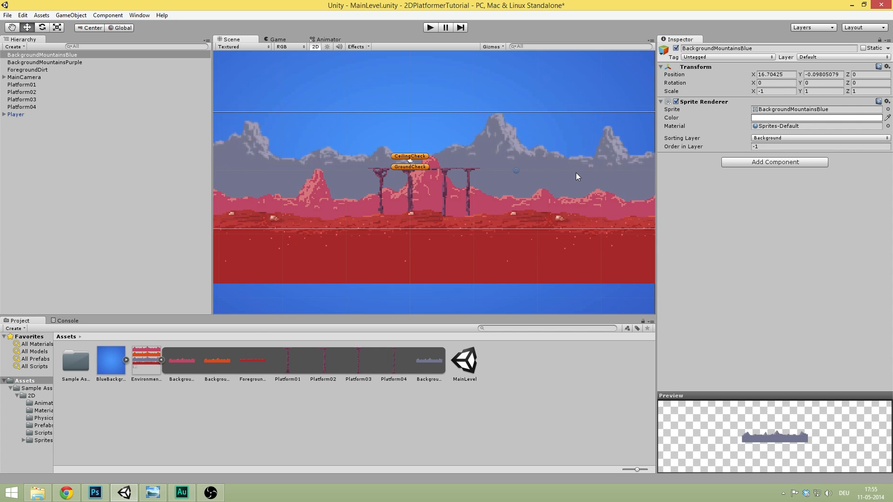
{"action": "scroll", "coordinate": [559, 166], "scroll_direction": "down", "scroll_amount": 5}
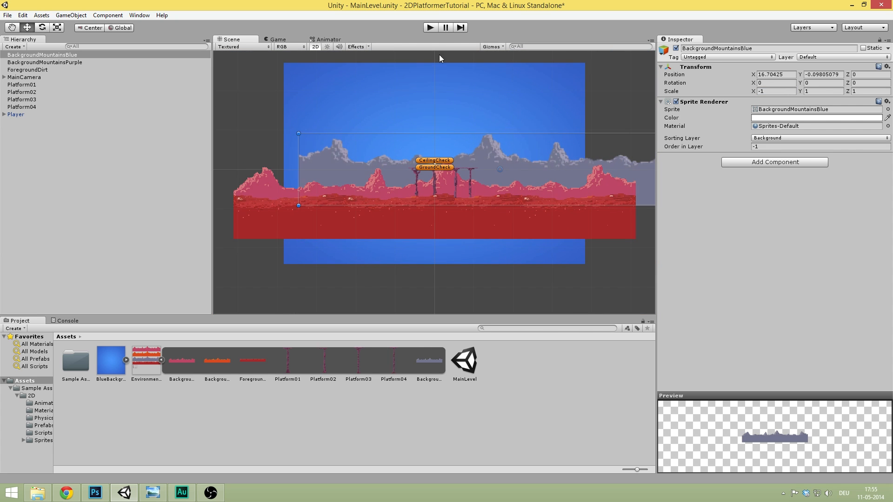
{"action": "left_click", "coordinate": [430, 27]}
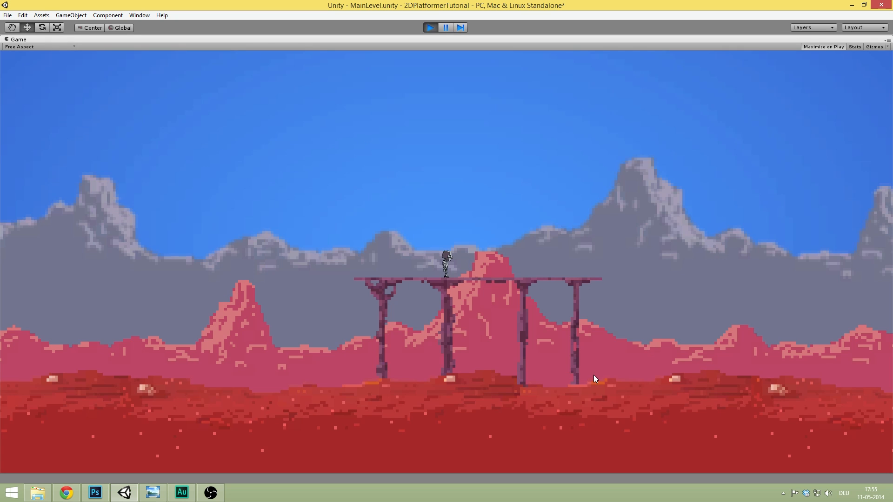
- Test-run the character left and right, then stop the game
{"action": "key", "text": "d"}
{"action": "key", "text": "a"}
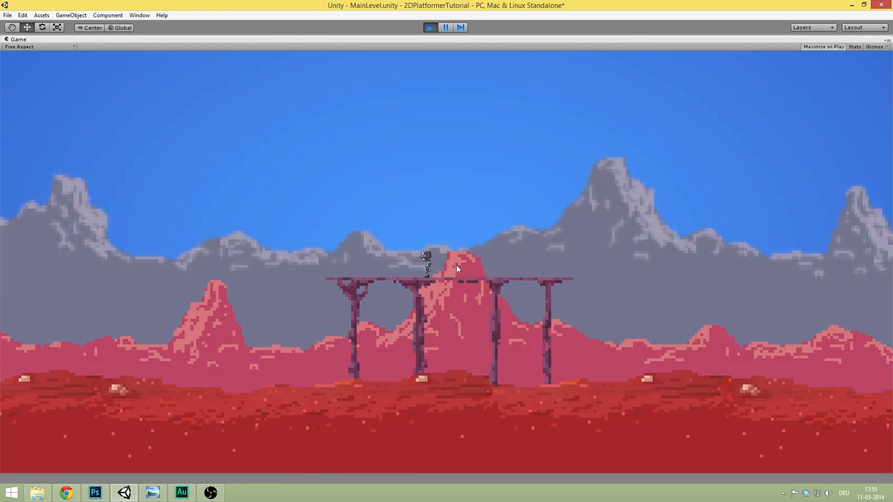
{"action": "key", "text": "d"}
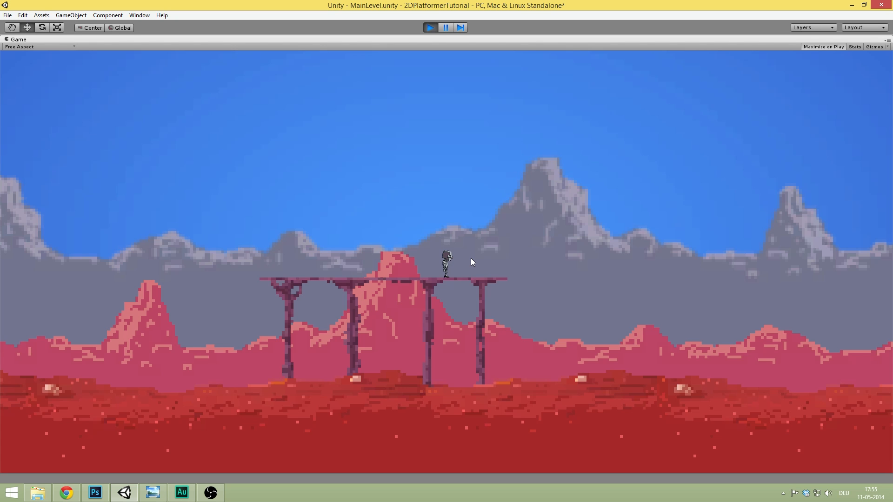
{"action": "key", "text": "a"}
{"action": "key", "text": "d"}
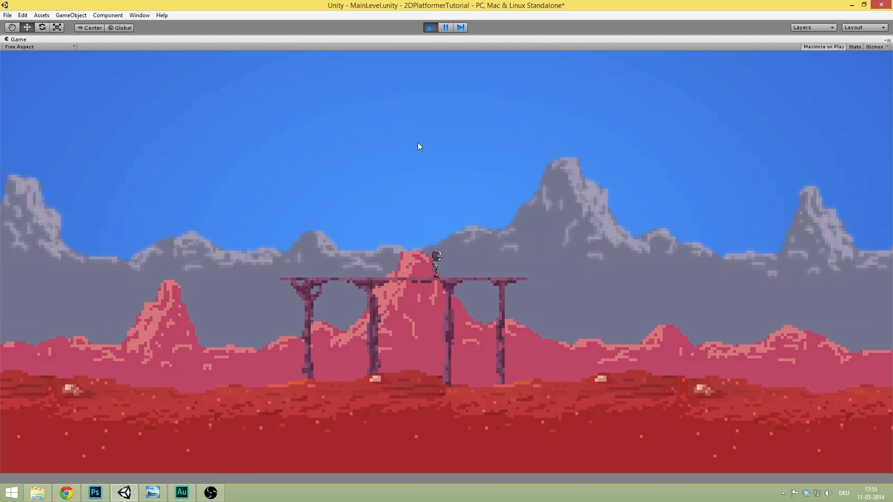
{"action": "left_click", "coordinate": [430, 27]}
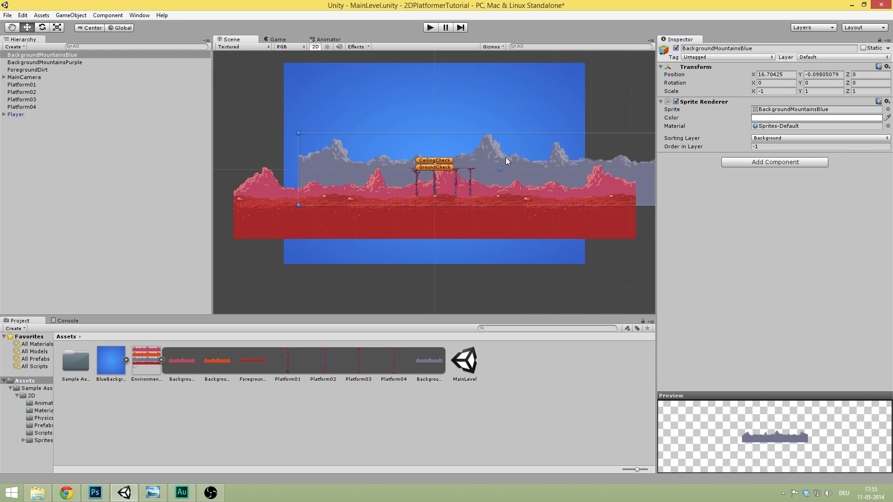
- Lower the blue mountains to about Y -3.41 and play-test running and jumping
{"action": "left_click_drag", "start_coordinate": [513, 161], "coordinate": [514, 174]}
{"action": "left_click", "coordinate": [431, 27]}
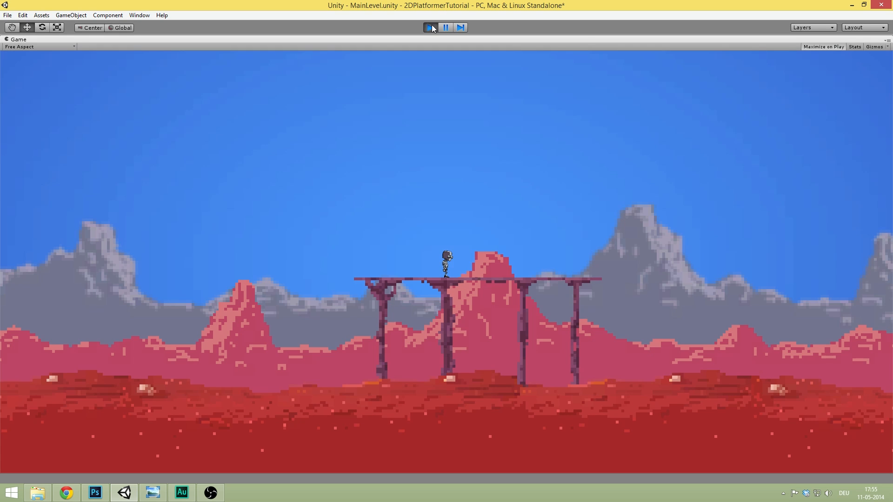
{"action": "key", "text": "Left"}
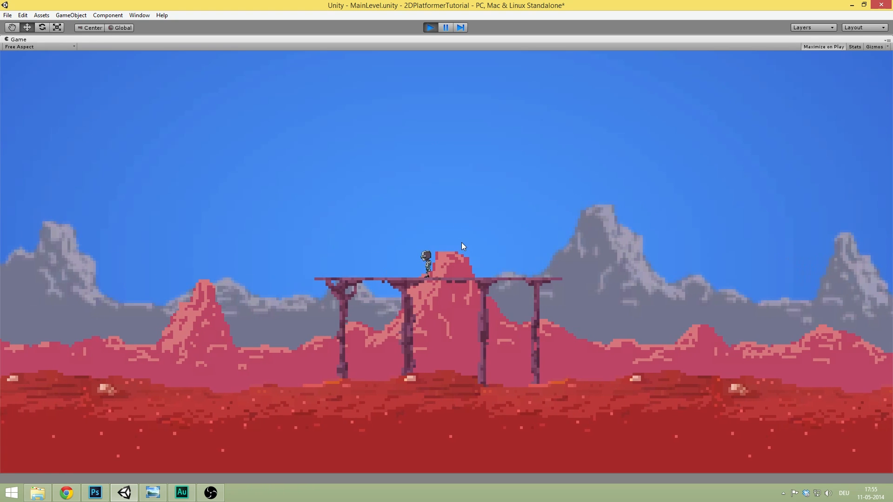
{"action": "key", "text": "Right"}
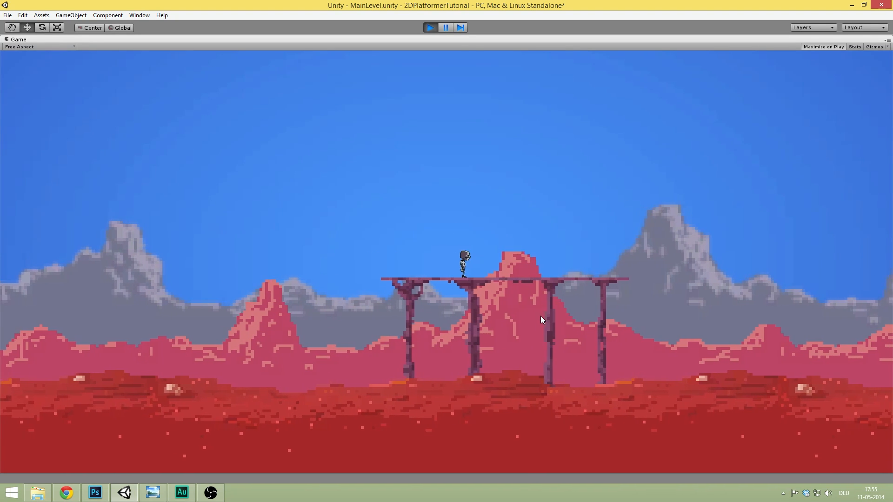
{"action": "key", "text": "space"}
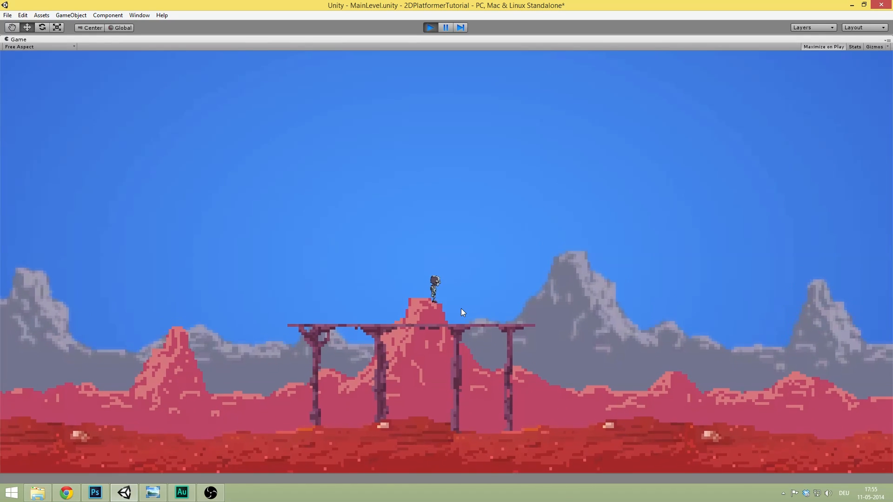
{"action": "key", "text": "space"}
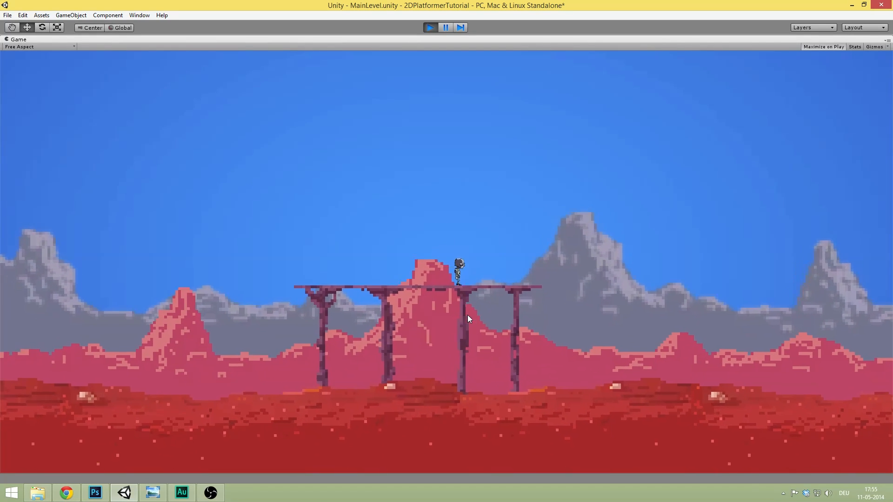
{"action": "key", "text": "Right"}
{"action": "key", "text": "Left"}
{"action": "key", "text": "Left"}
{"action": "key", "text": "Right"}
{"action": "key", "text": "Right"}
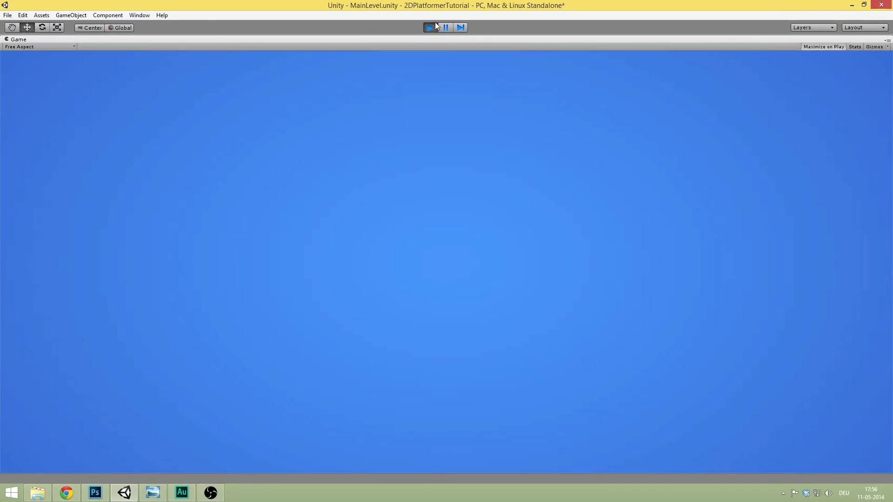
{"action": "left_click", "coordinate": [431, 27]}
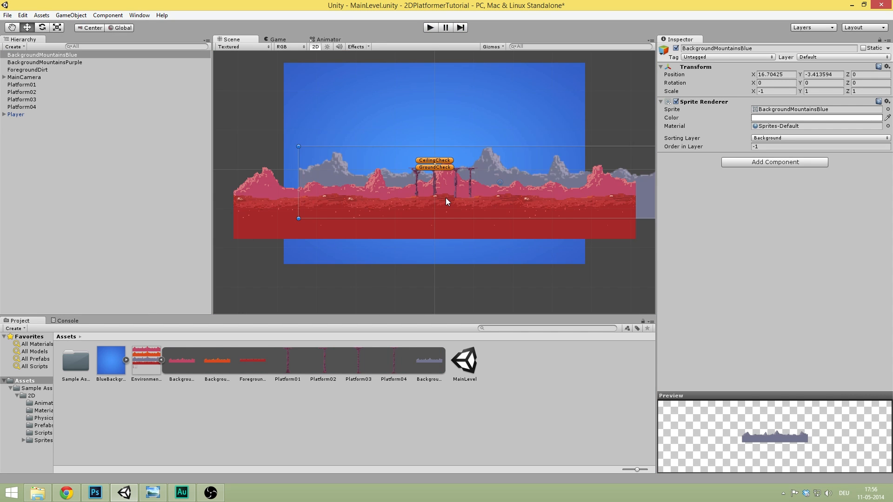
- Try moving the blue mountain background right, then undo the move
{"action": "scroll", "coordinate": [446, 198], "scroll_direction": "up", "scroll_amount": 10}
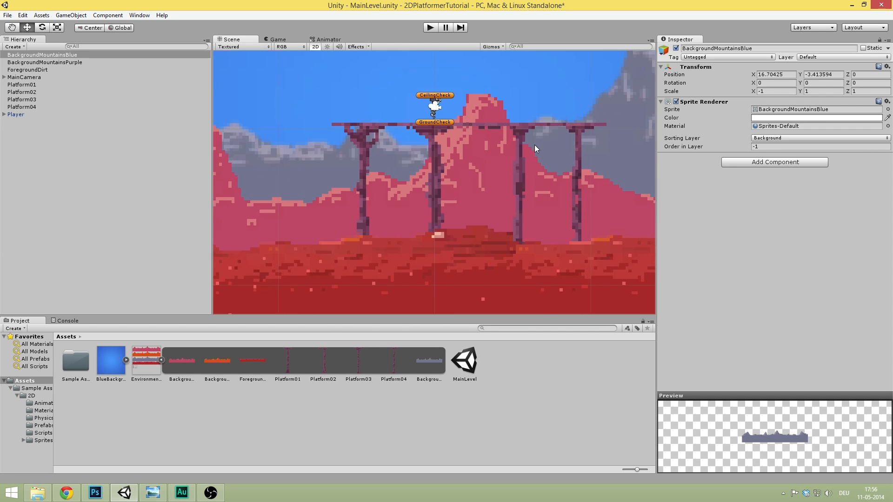
{"action": "middle_click_drag", "start_coordinate": [535, 144], "coordinate": [449, 154]}
{"action": "left_click_drag", "start_coordinate": [485, 135], "coordinate": [507, 133]}
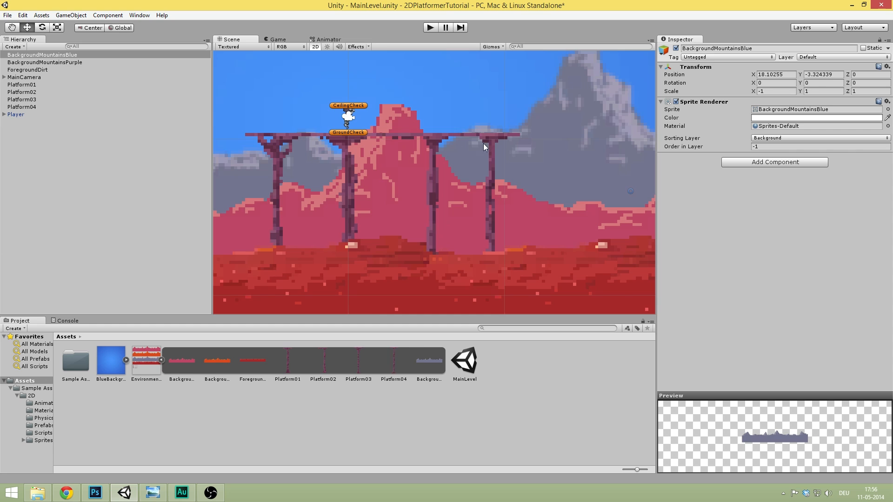
{"action": "key", "text": "ctrl+z"}
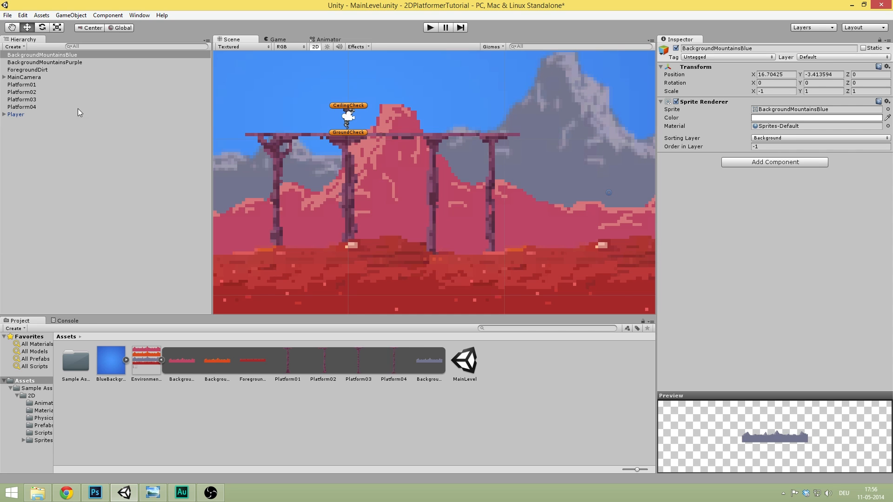
- Shift Platform02 and Platform04 right, raising Platform04 to X 15.58, Y -4.82
{"action": "left_click", "coordinate": [43, 84]}
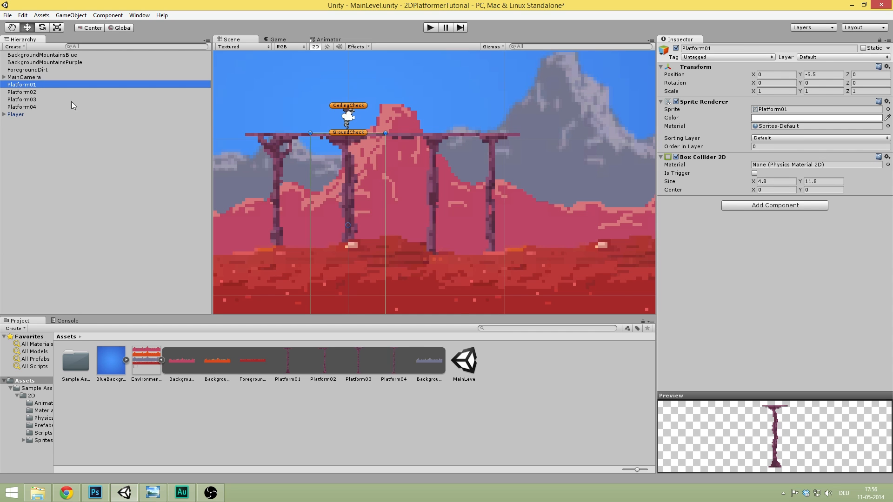
{"action": "left_click", "coordinate": [42, 106]}
{"action": "left_click_drag", "start_coordinate": [484, 144], "coordinate": [557, 151]}
{"action": "left_click", "coordinate": [425, 29]}
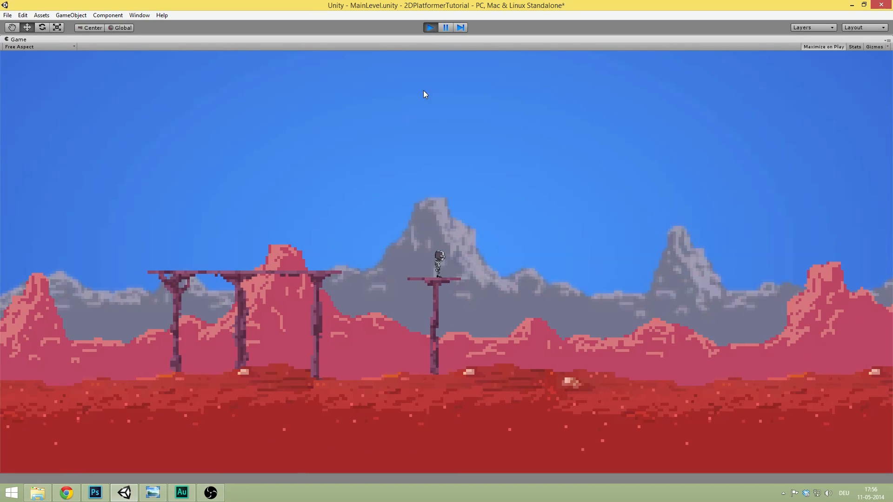
{"action": "left_click", "coordinate": [430, 27]}
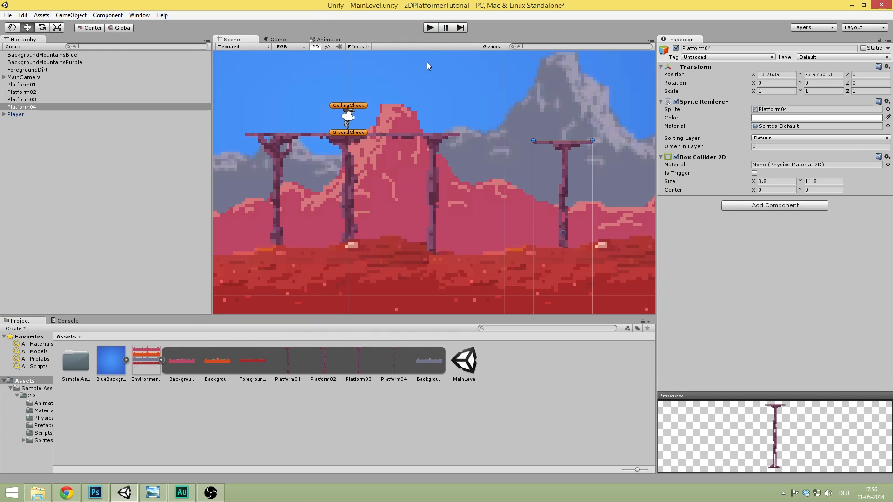
{"action": "left_click_drag", "start_coordinate": [433, 134], "coordinate": [475, 144]}
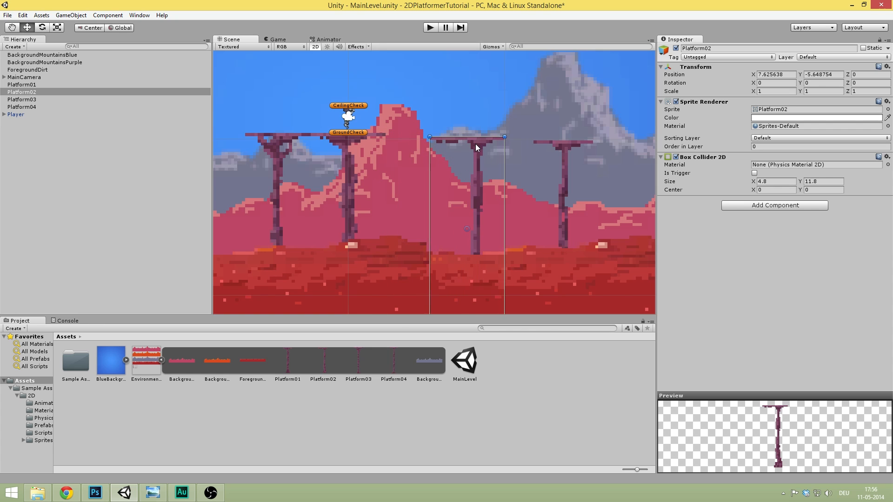
{"action": "left_click_drag", "start_coordinate": [571, 148], "coordinate": [599, 129]}
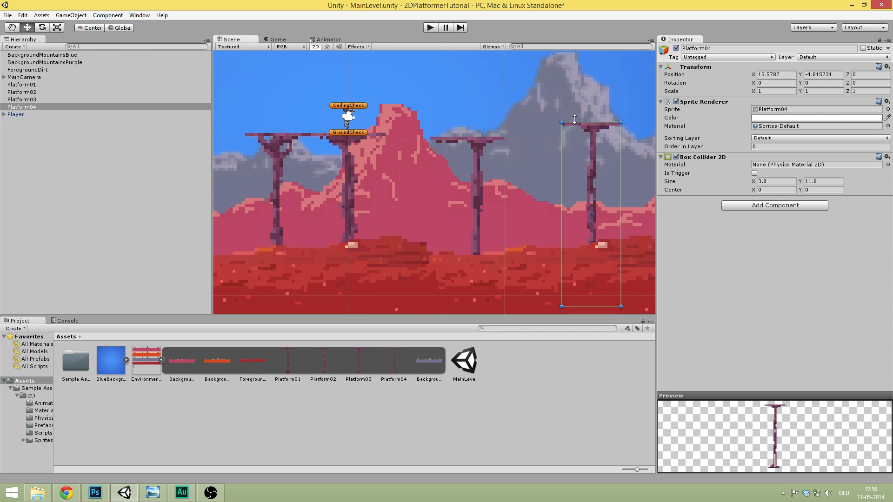
{"action": "left_click", "coordinate": [427, 28]}
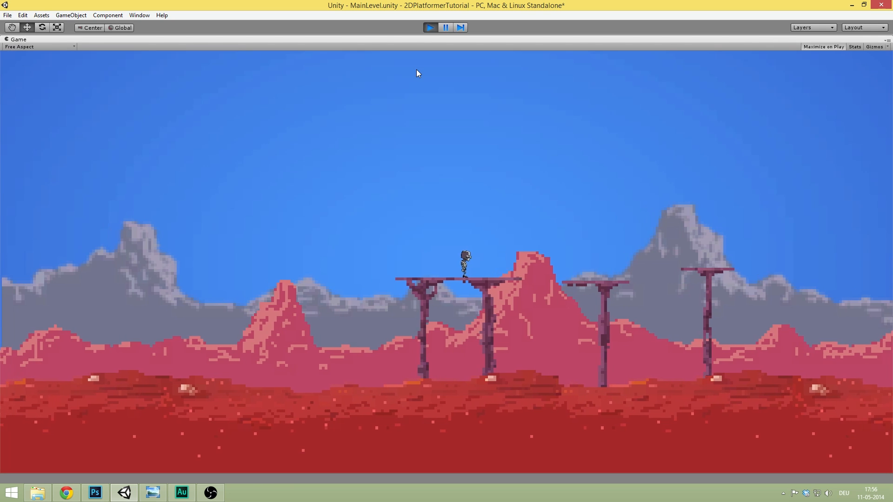
{"action": "key", "text": "d"}
{"action": "key", "text": "space"}
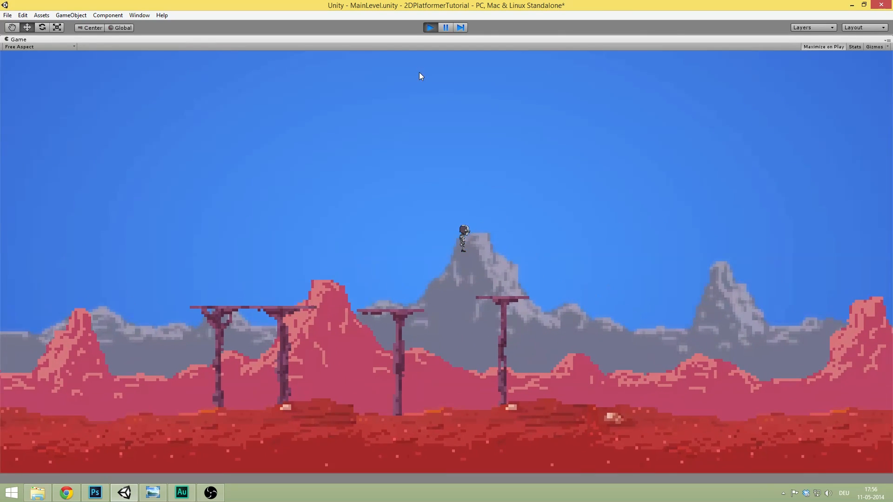
{"action": "left_click", "coordinate": [431, 26]}
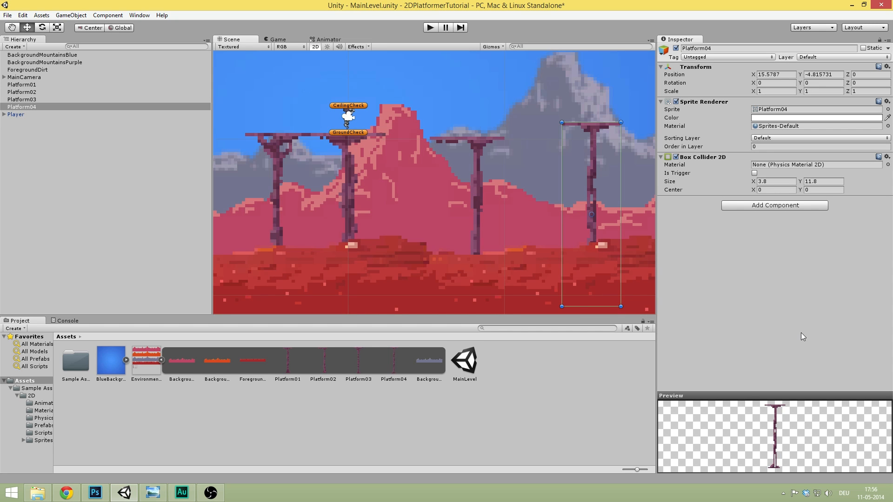
{"action": "key", "text": "alt+Tab"}
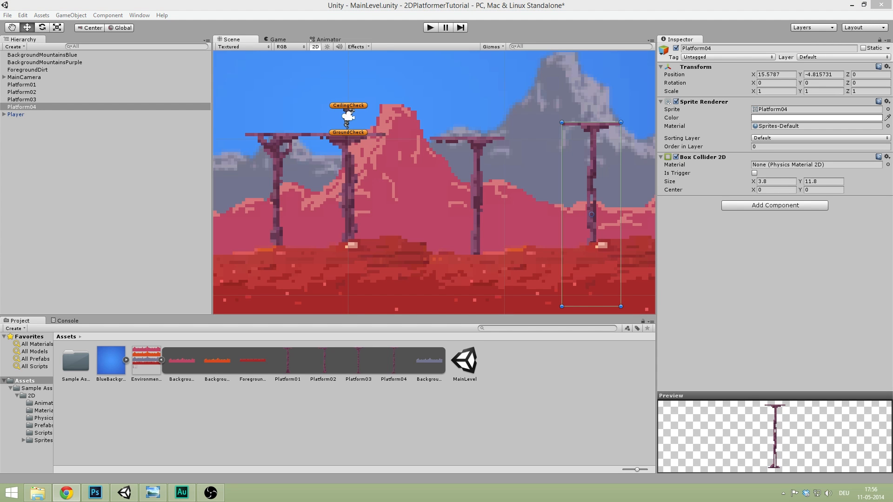